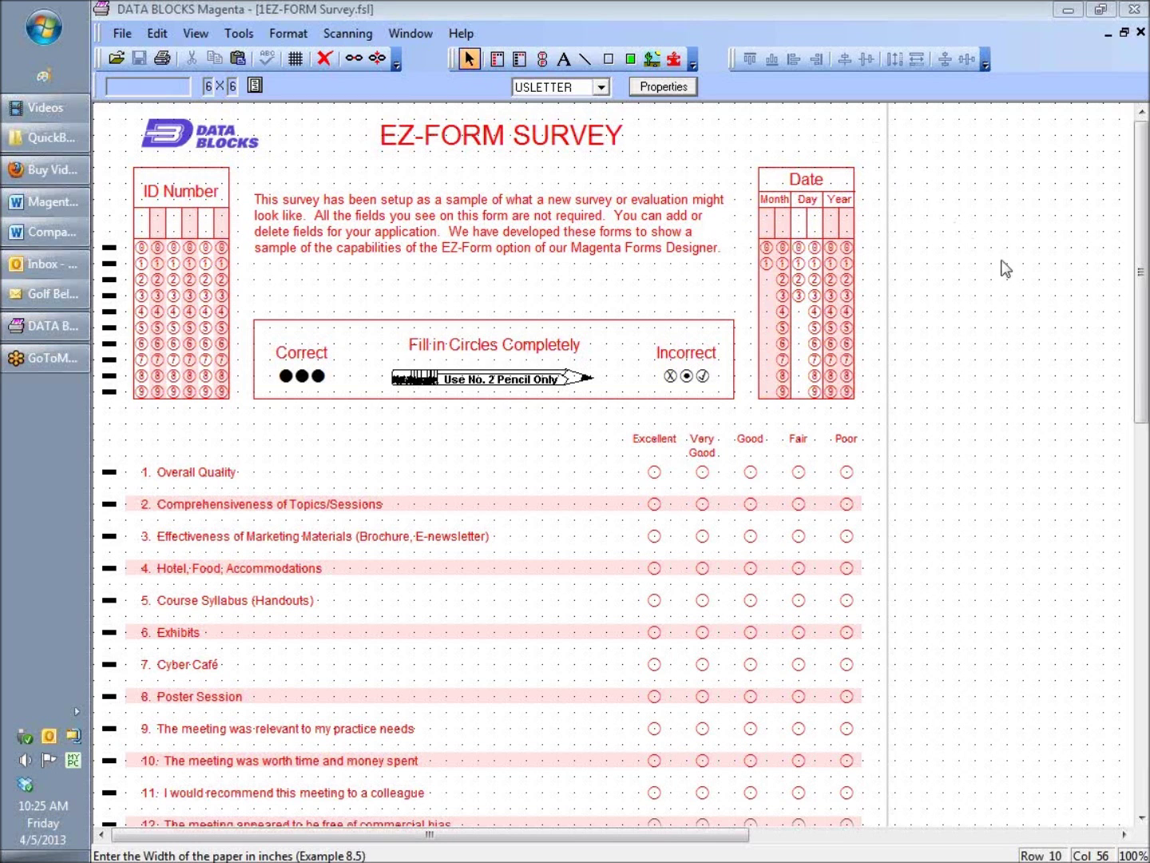
Start scanning forms for the EZ-FORM Survey in Remark Classic OMR Data Center and narrow its task pane
drag(1144, 328, 1145, 456)
scroll(949, 321, up, 6)
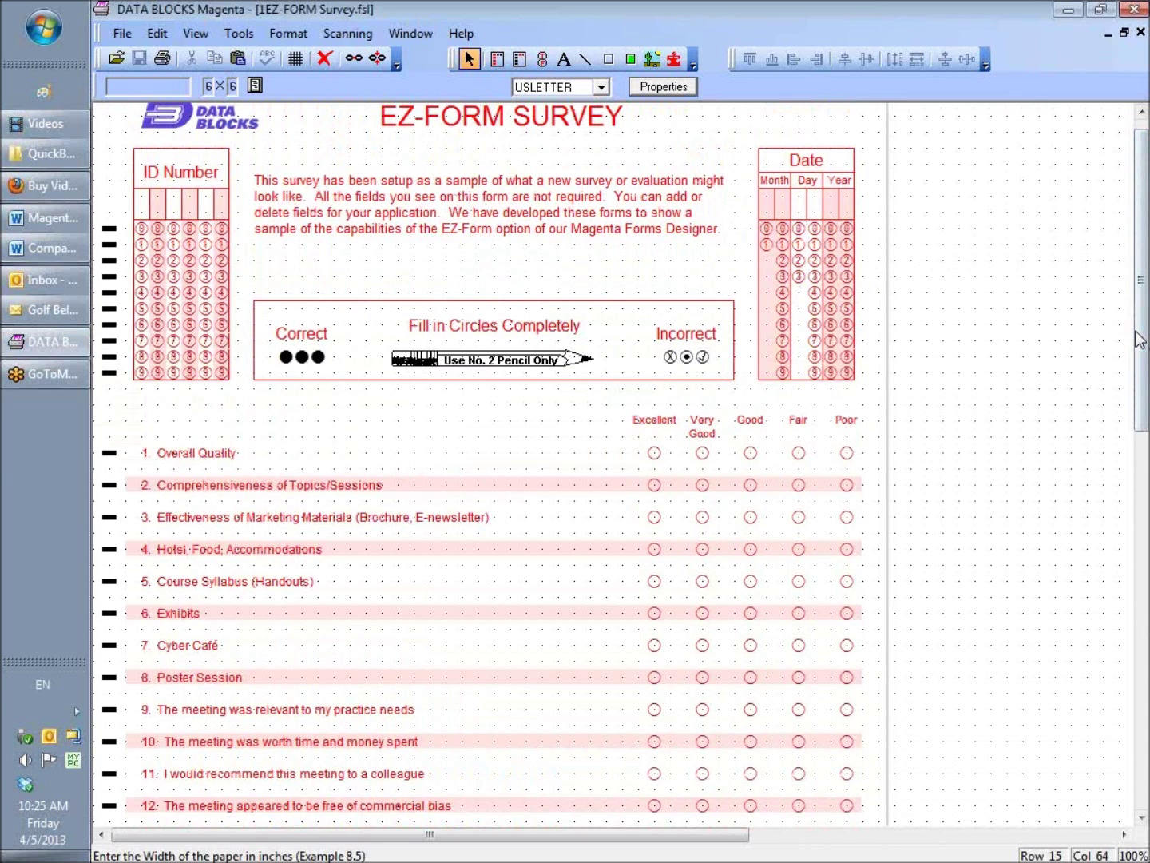
drag(1140, 336, 1139, 327)
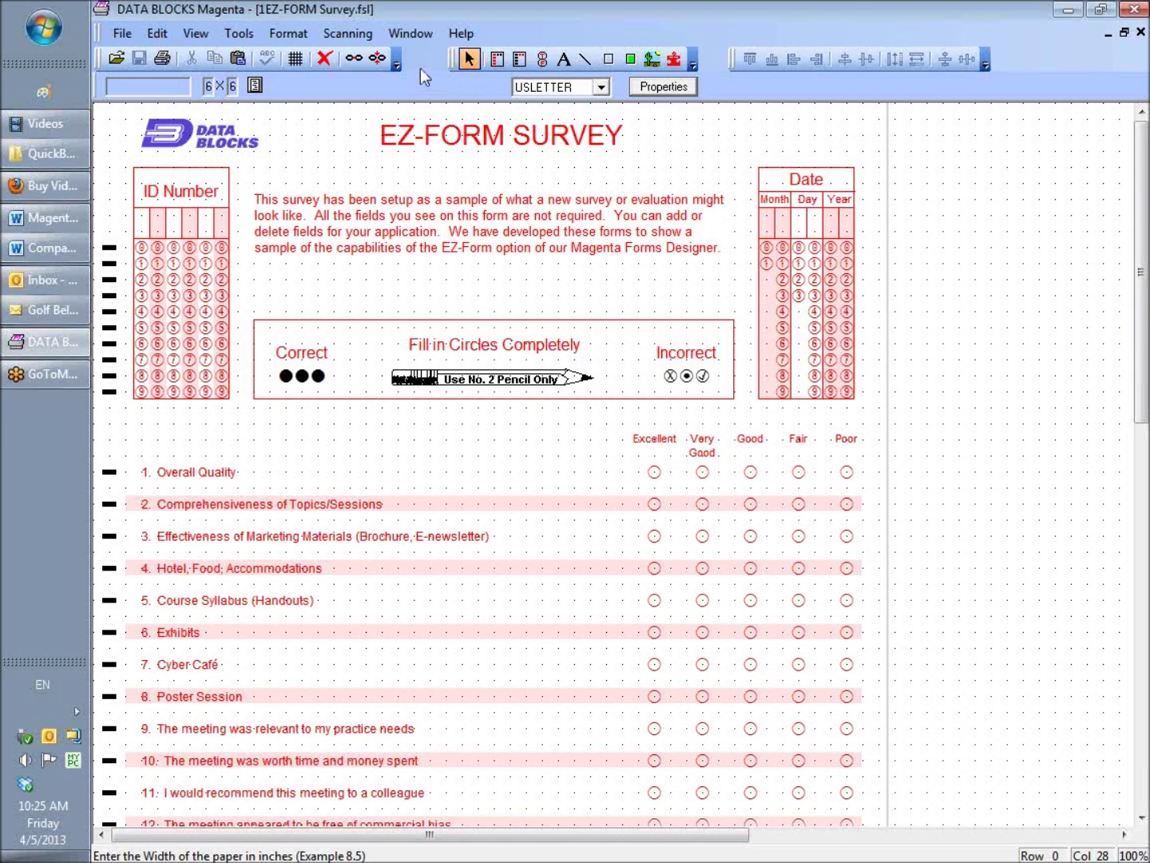
click(361, 41)
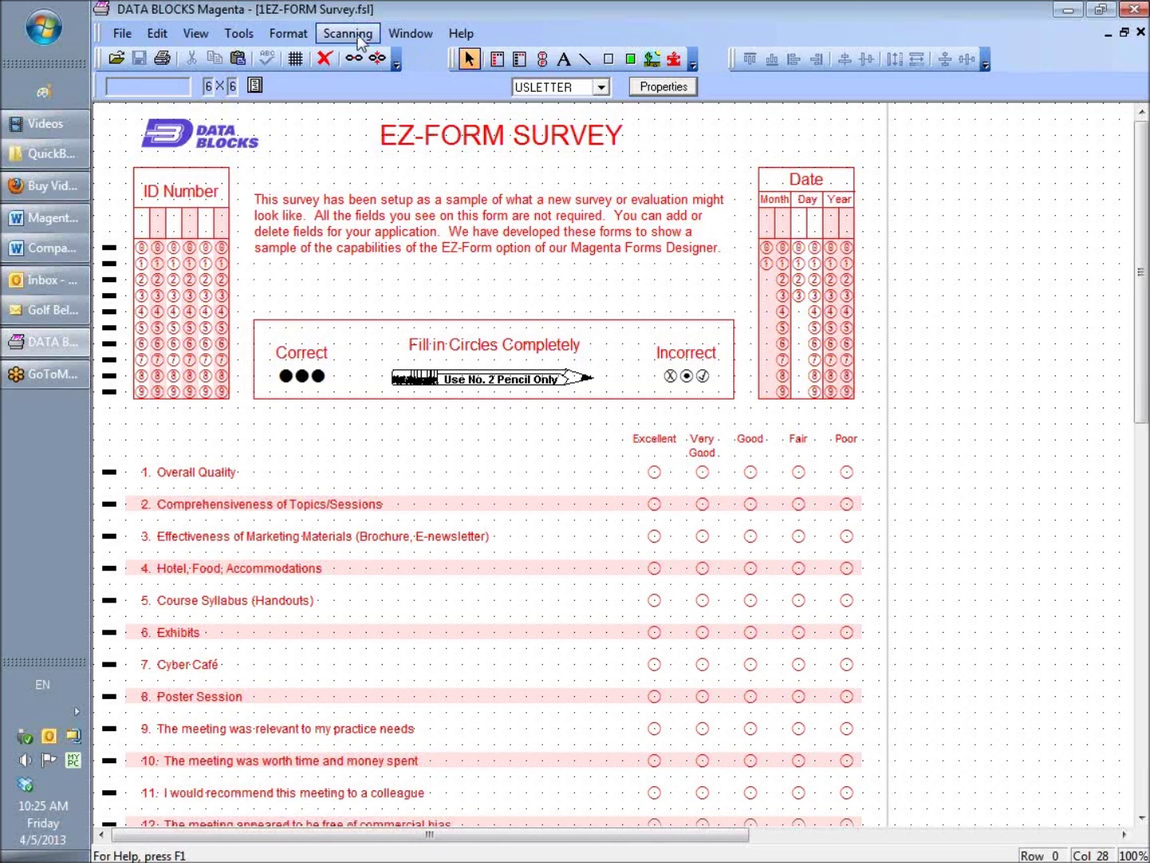
click(357, 37)
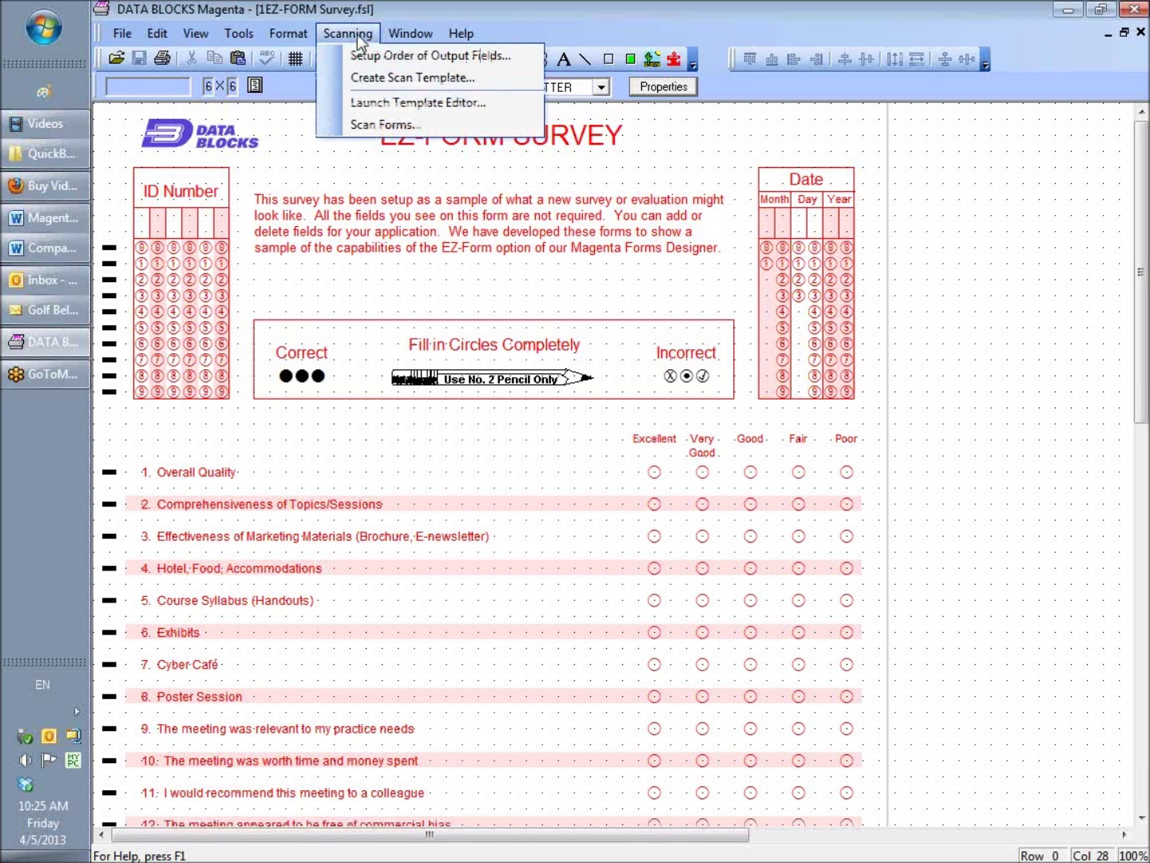
click(377, 125)
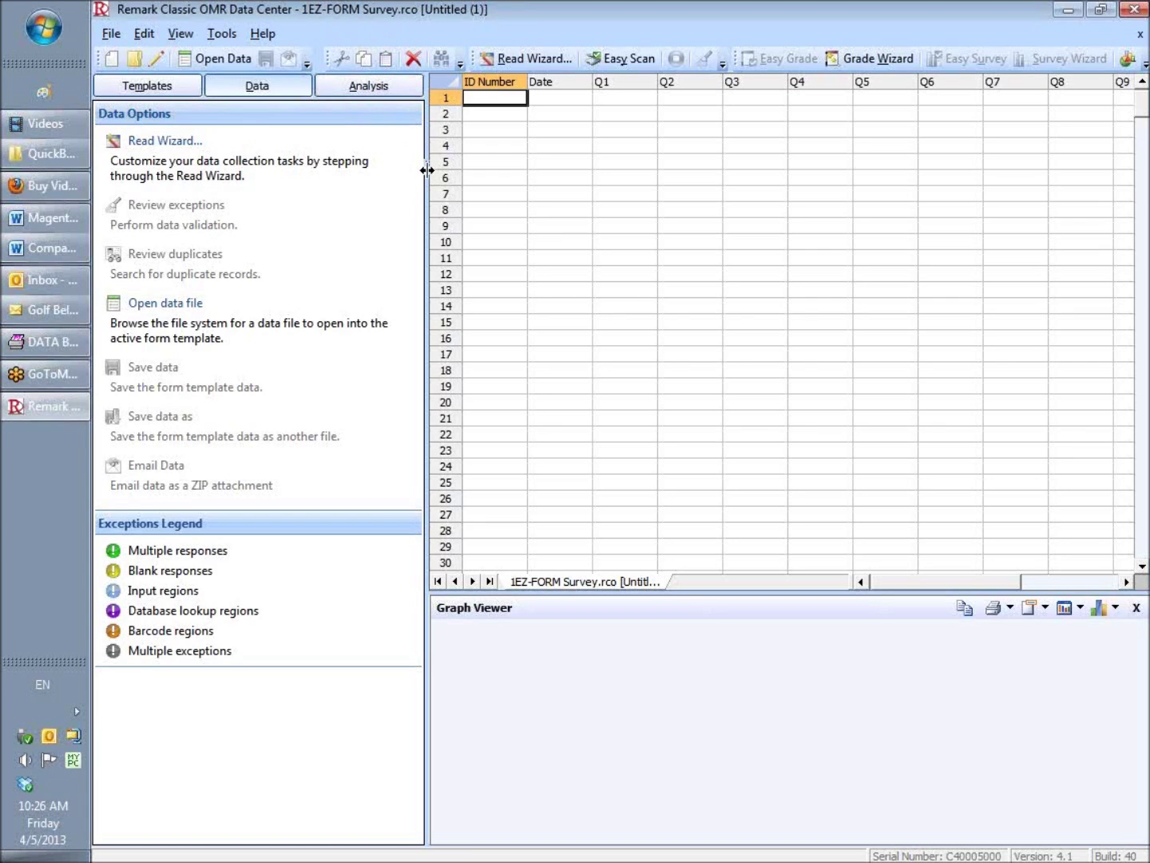
drag(427, 169, 331, 166)
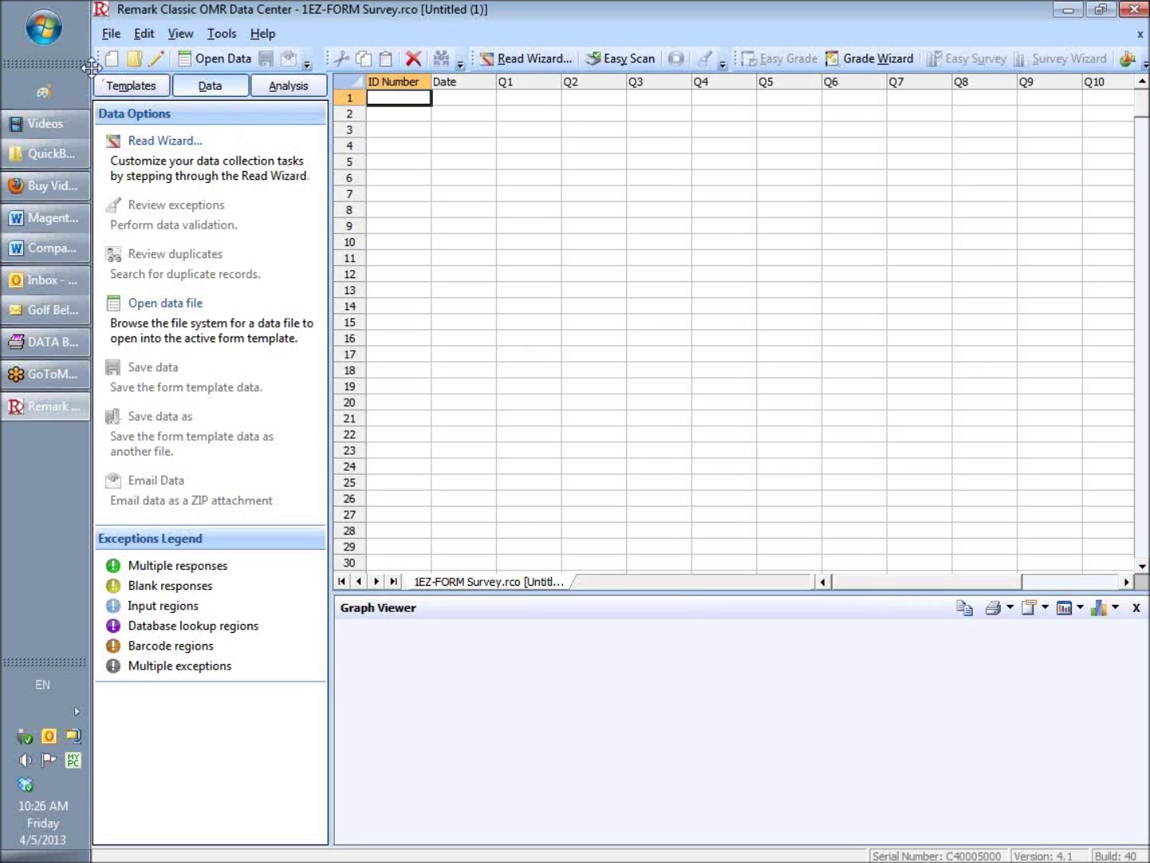
View the Remark Classic OMR 4 User's Guide from the installed program documentation, and close it
click(44, 29)
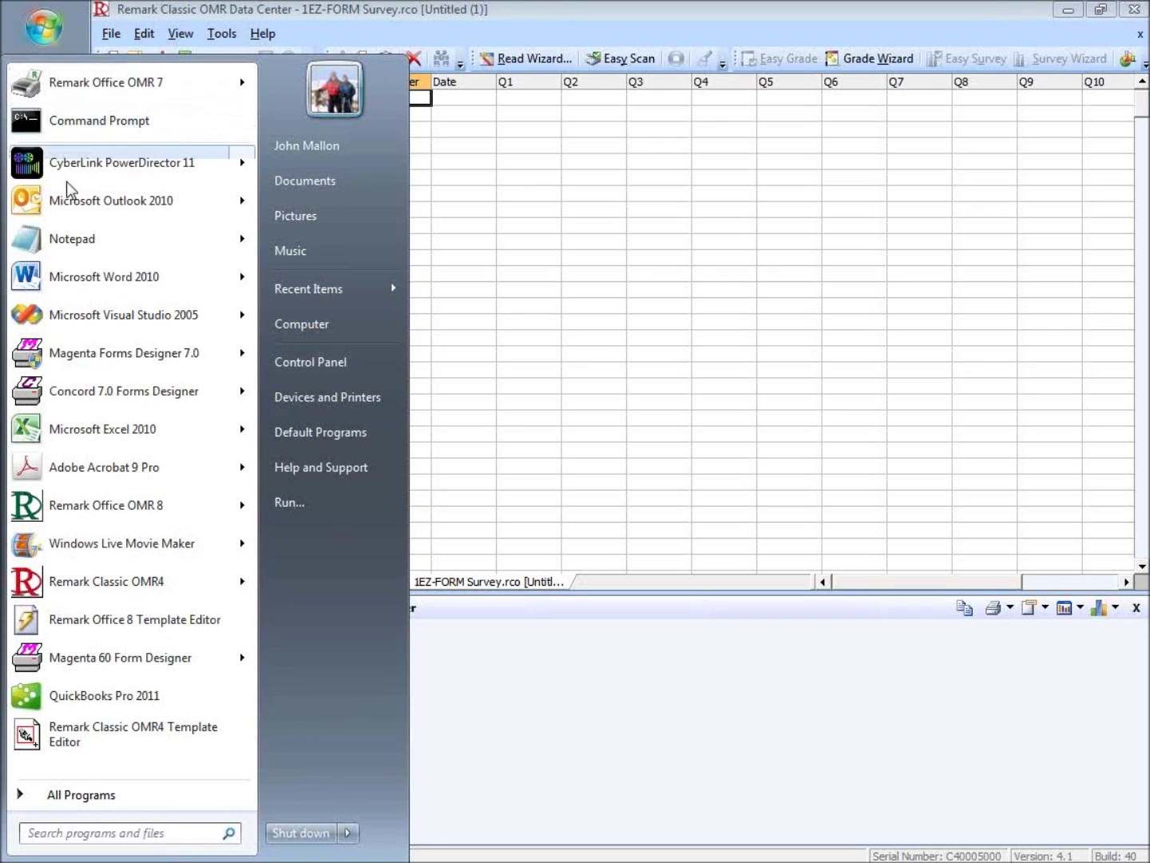
click(116, 795)
click(119, 798)
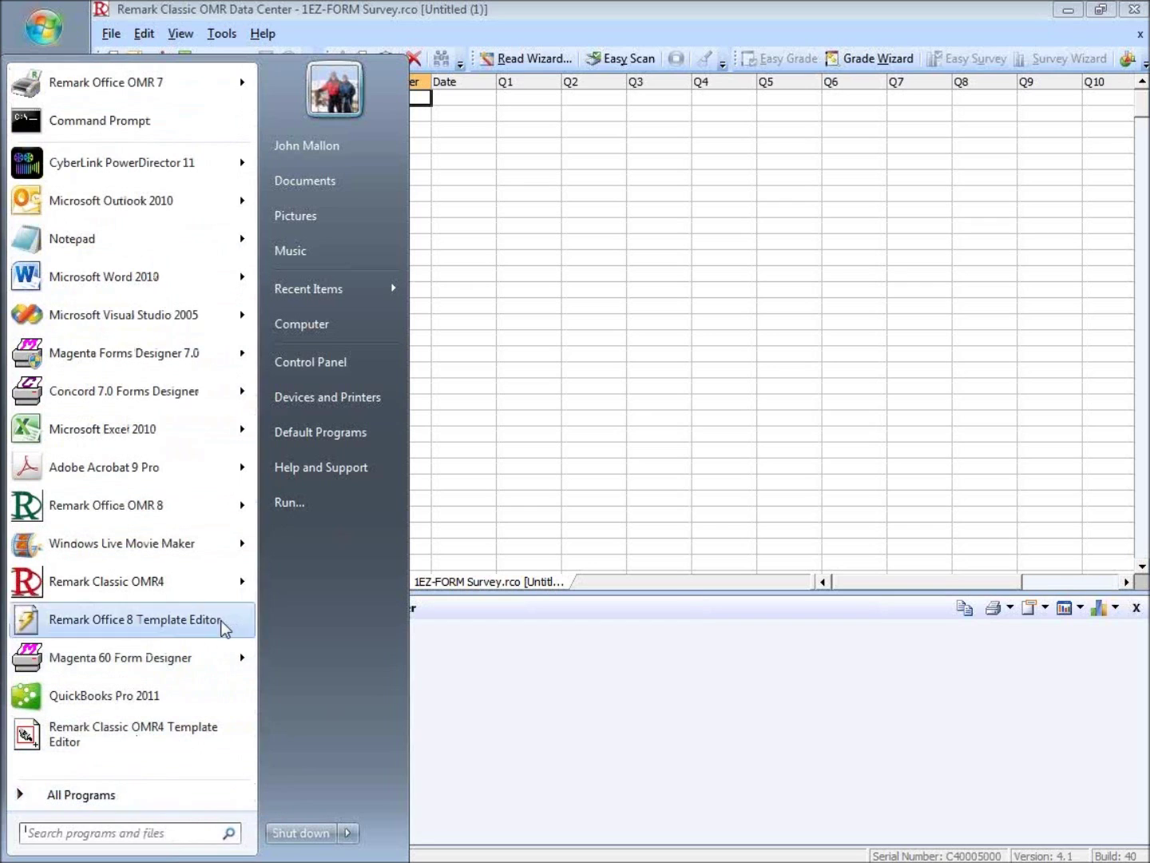
click(90, 798)
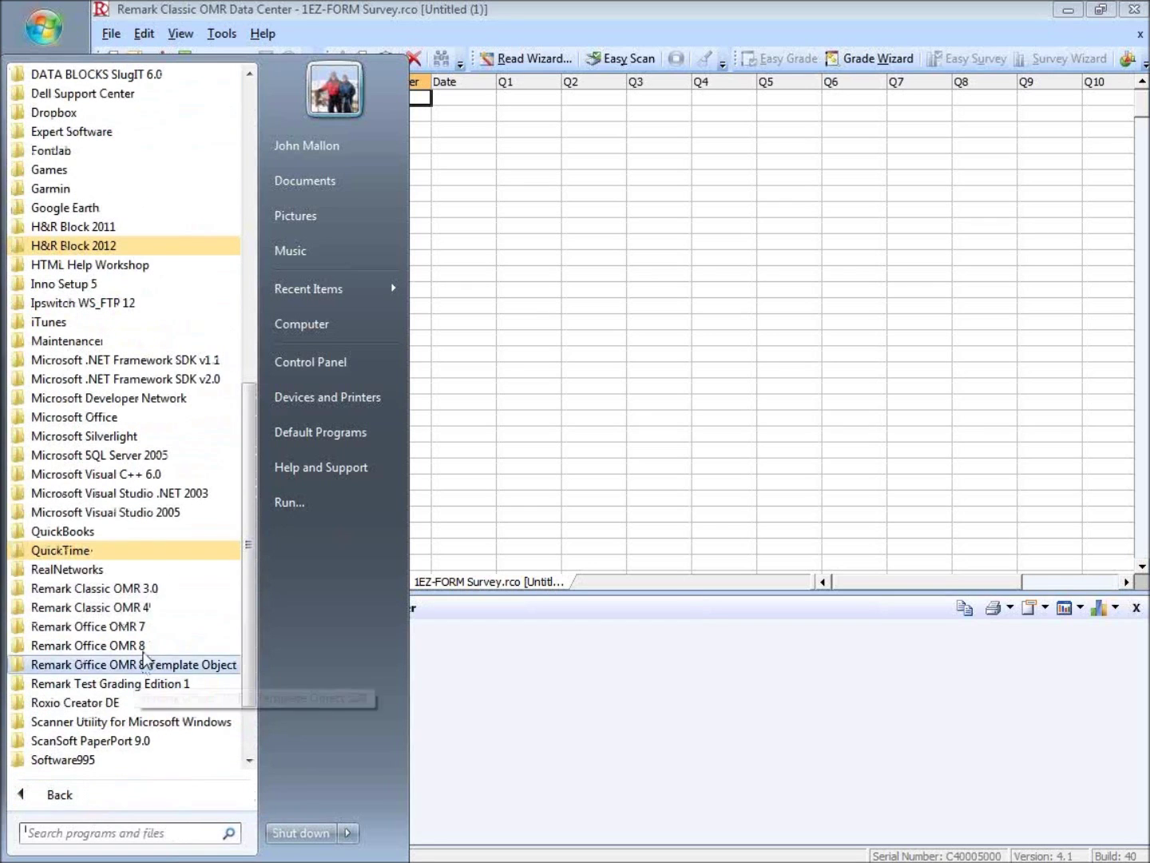
drag(249, 510, 249, 549)
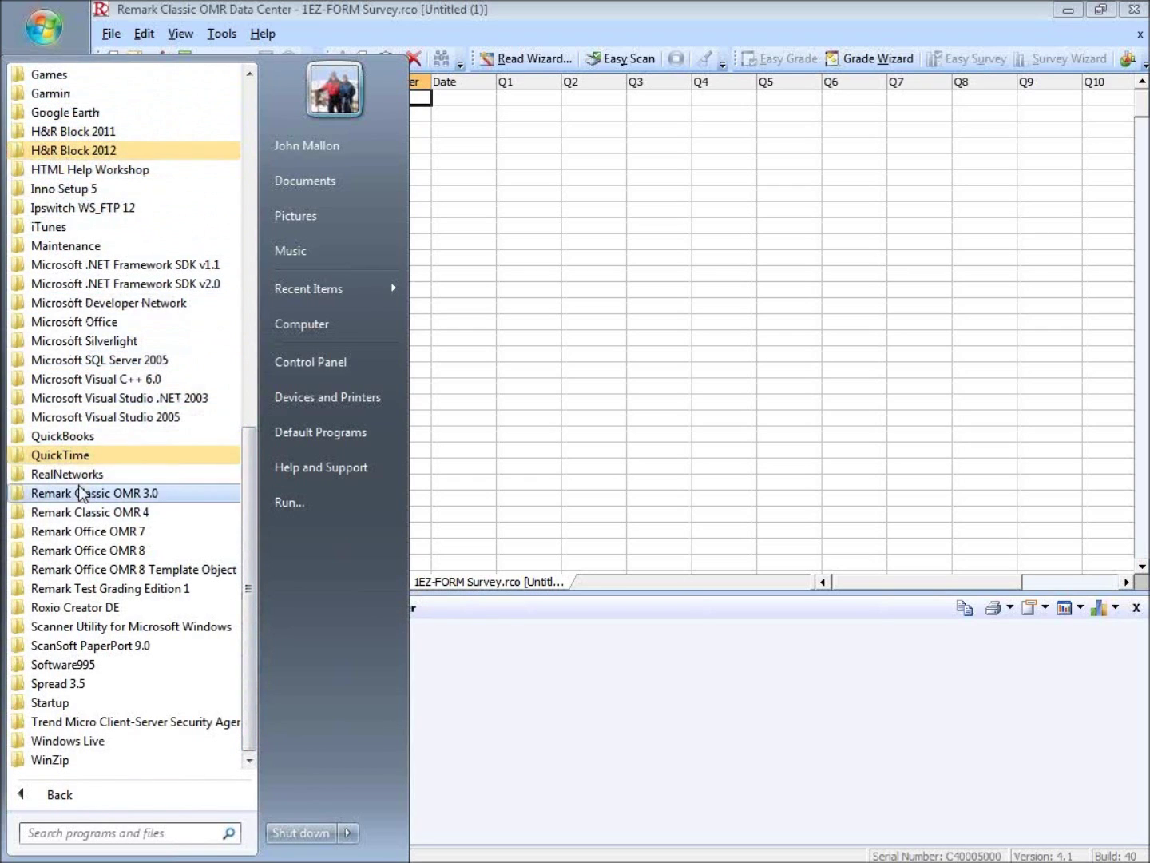
click(91, 513)
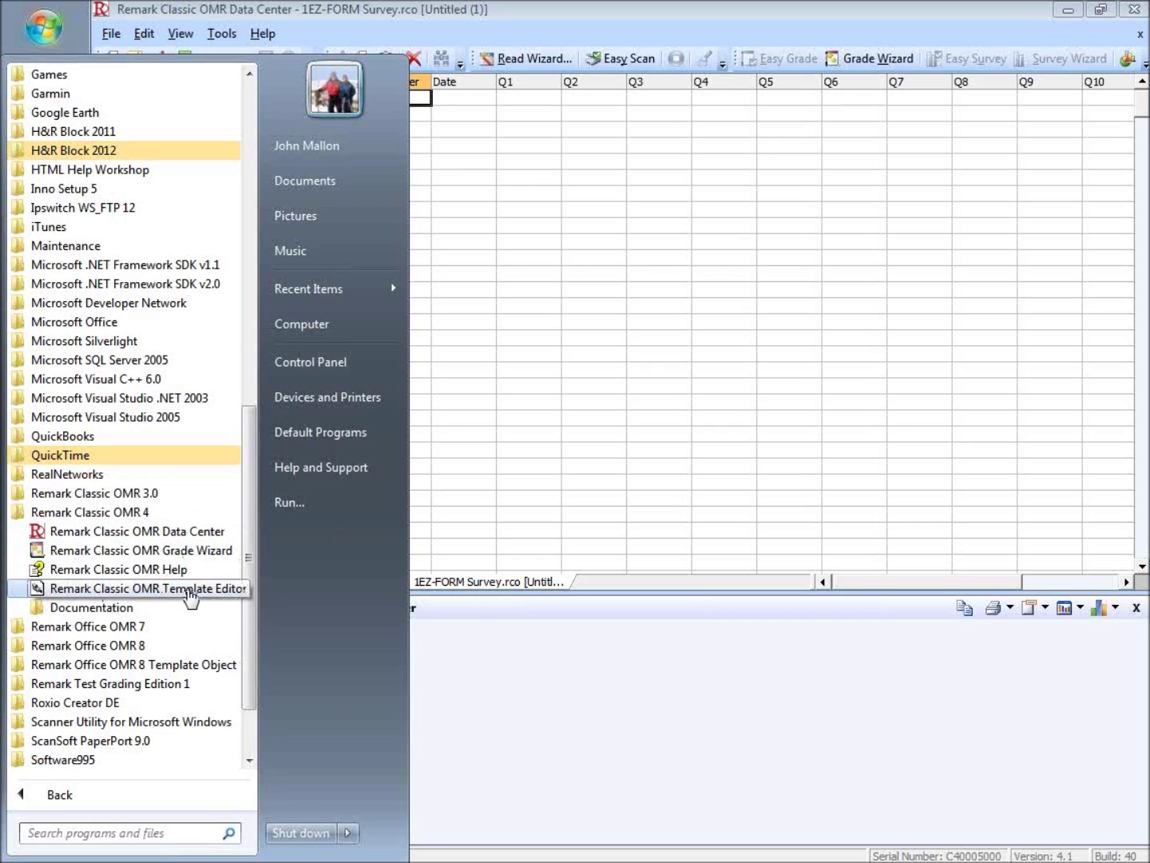
click(103, 608)
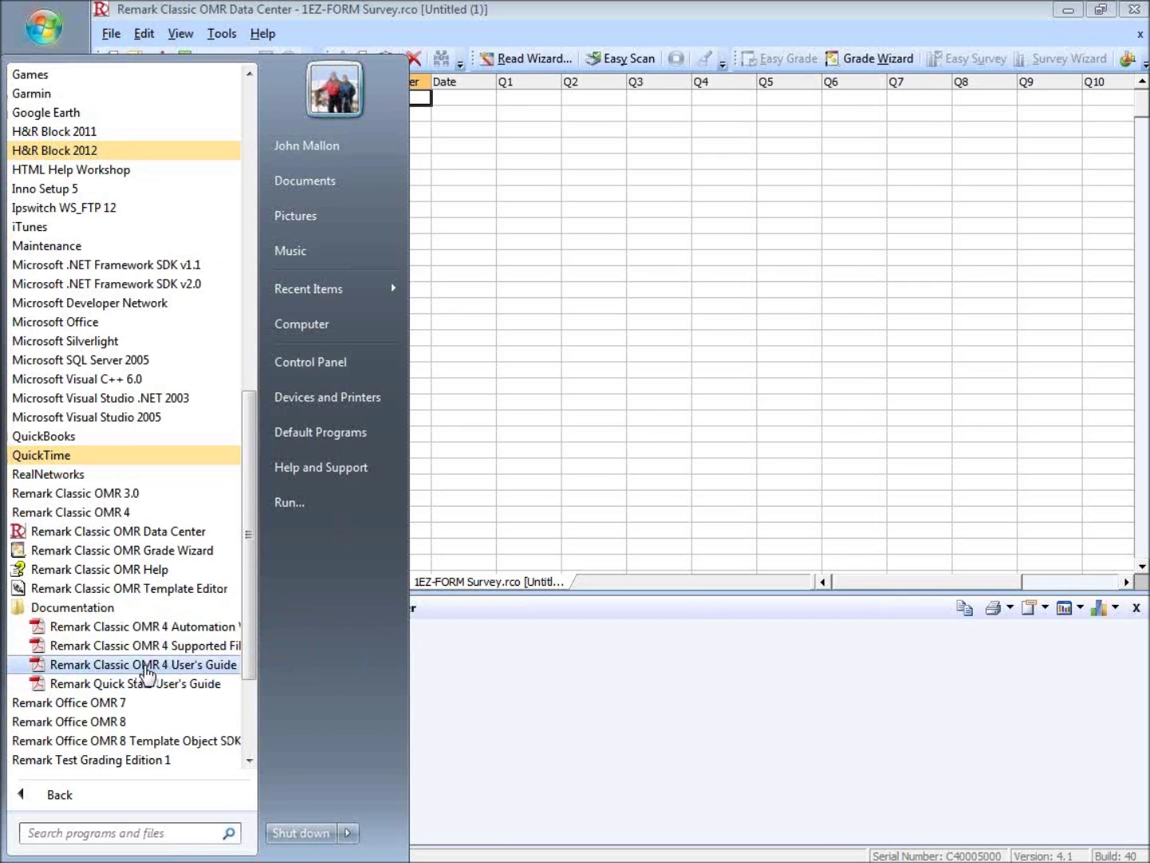
click(145, 668)
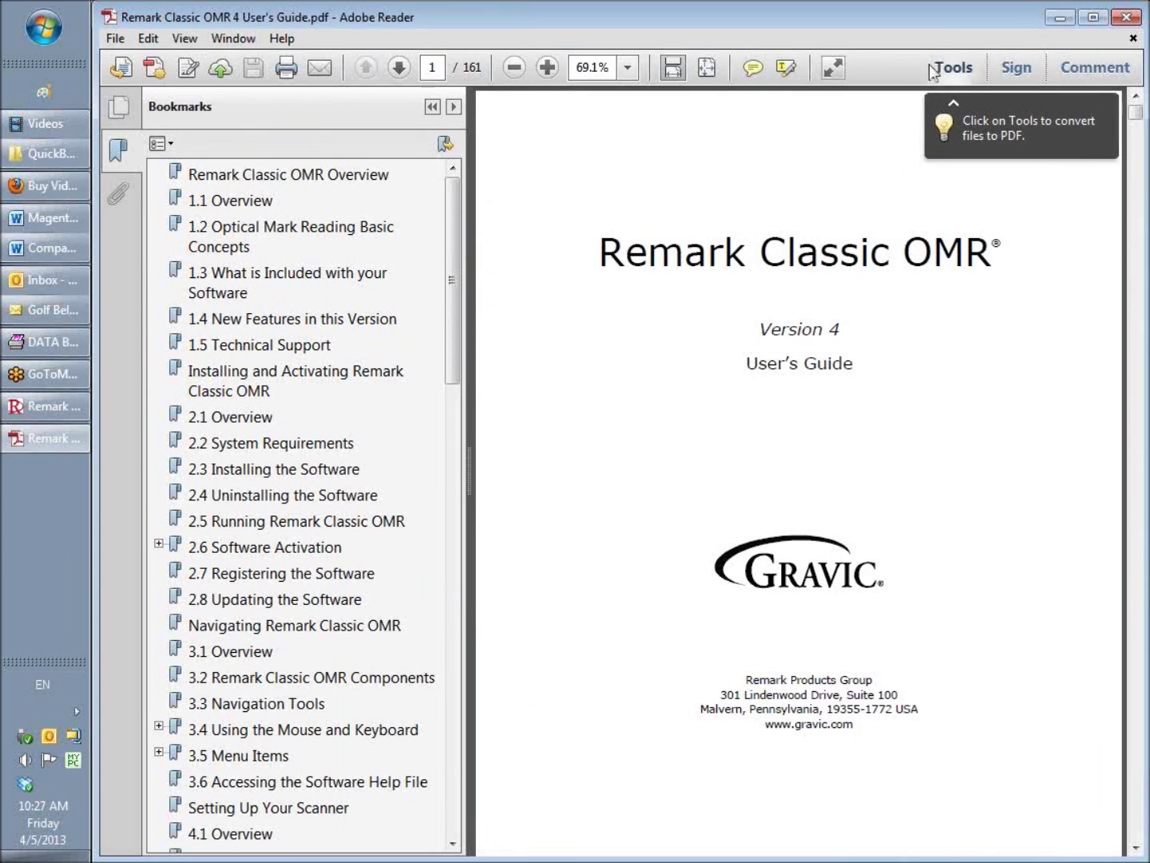
click(1126, 18)
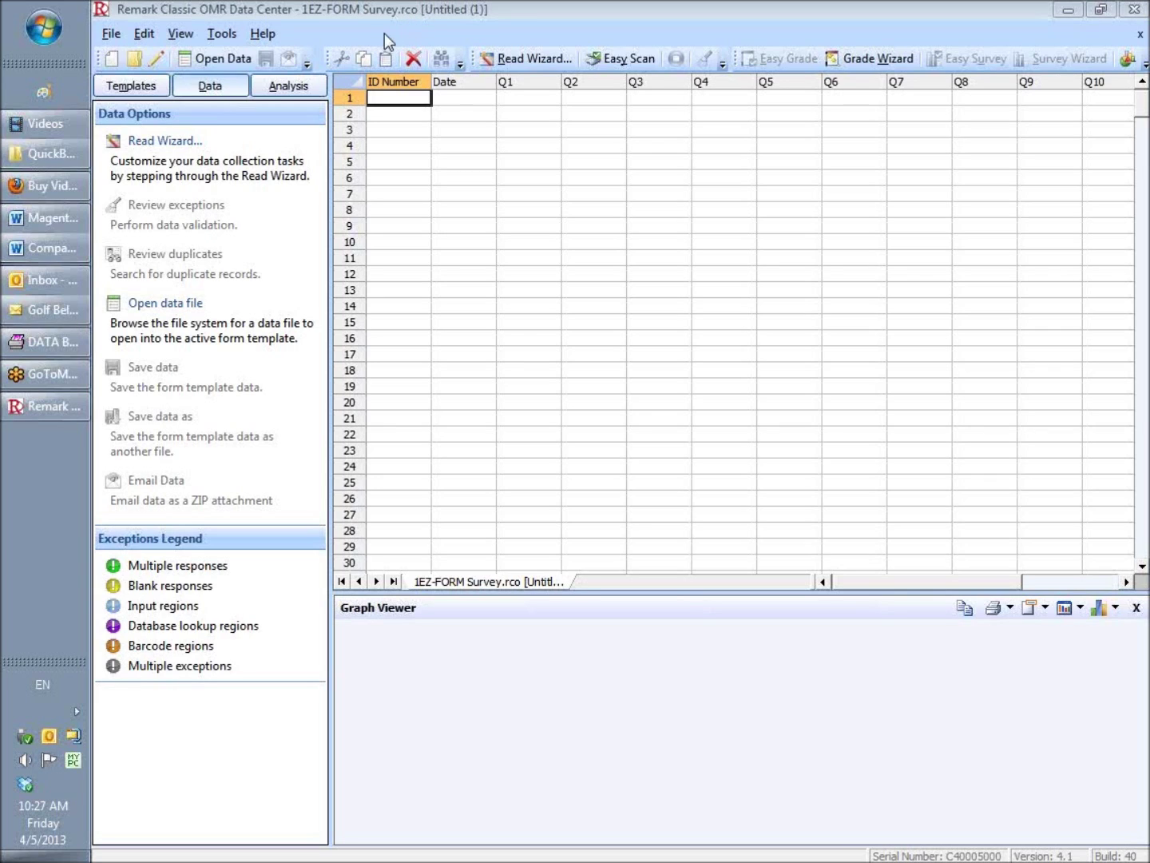
Review the OMR scanner properties and the list of supported scanner types, keeping Sekonic SR-607 selected
click(222, 33)
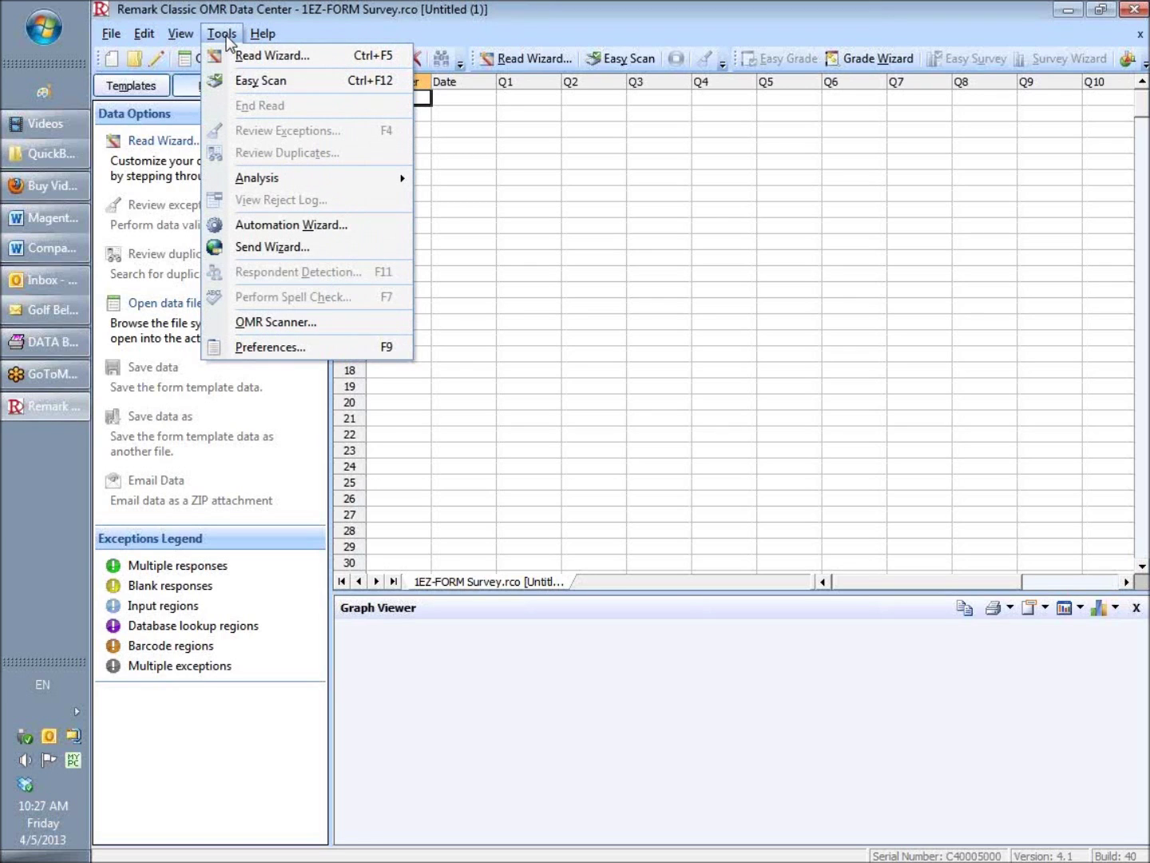
click(291, 324)
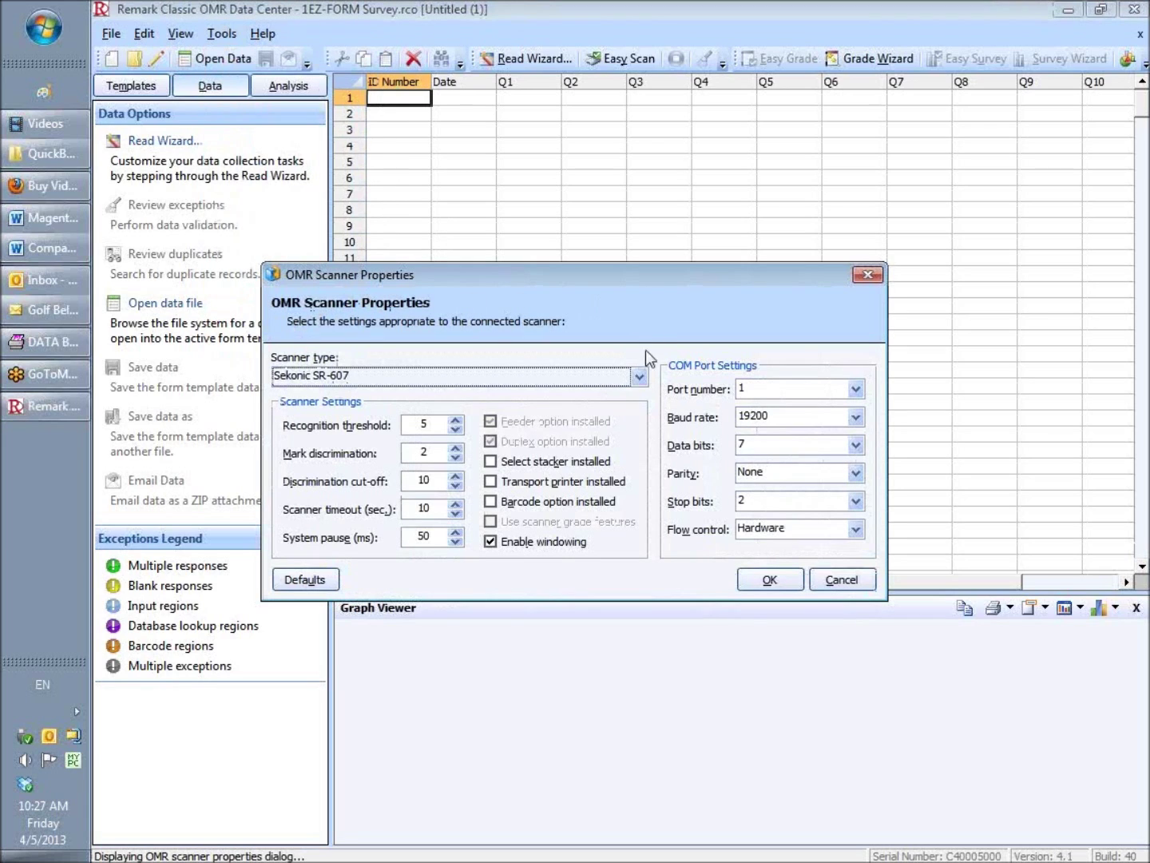
click(639, 378)
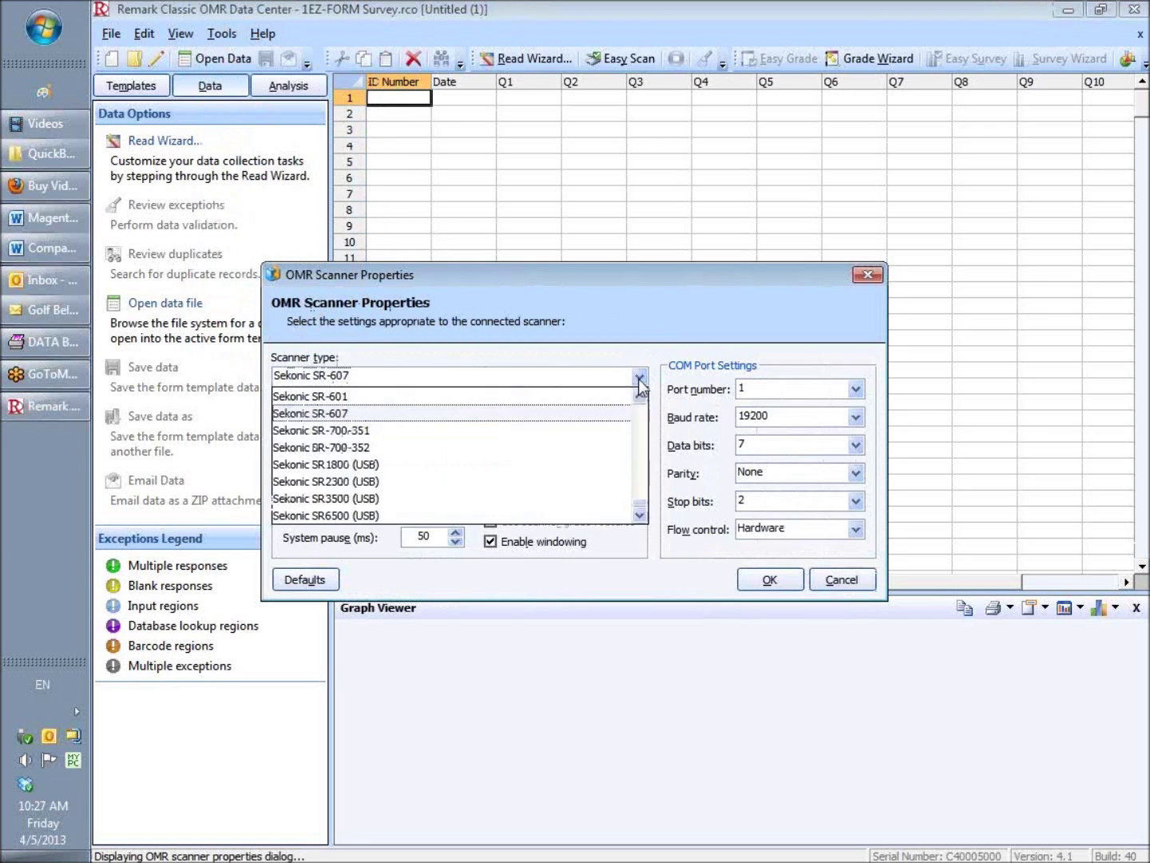
click(642, 395)
click(641, 396)
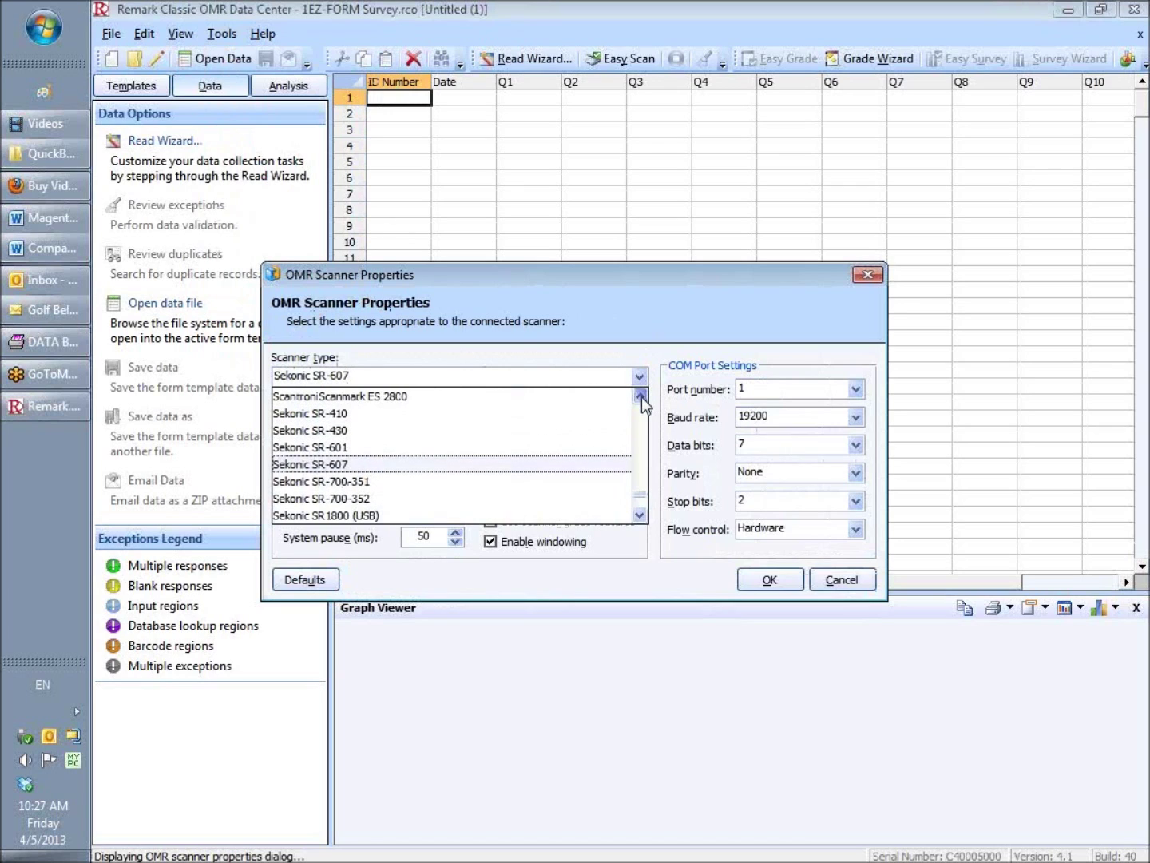
click(642, 395)
click(641, 396)
click(642, 395)
click(641, 396)
click(642, 397)
click(641, 395)
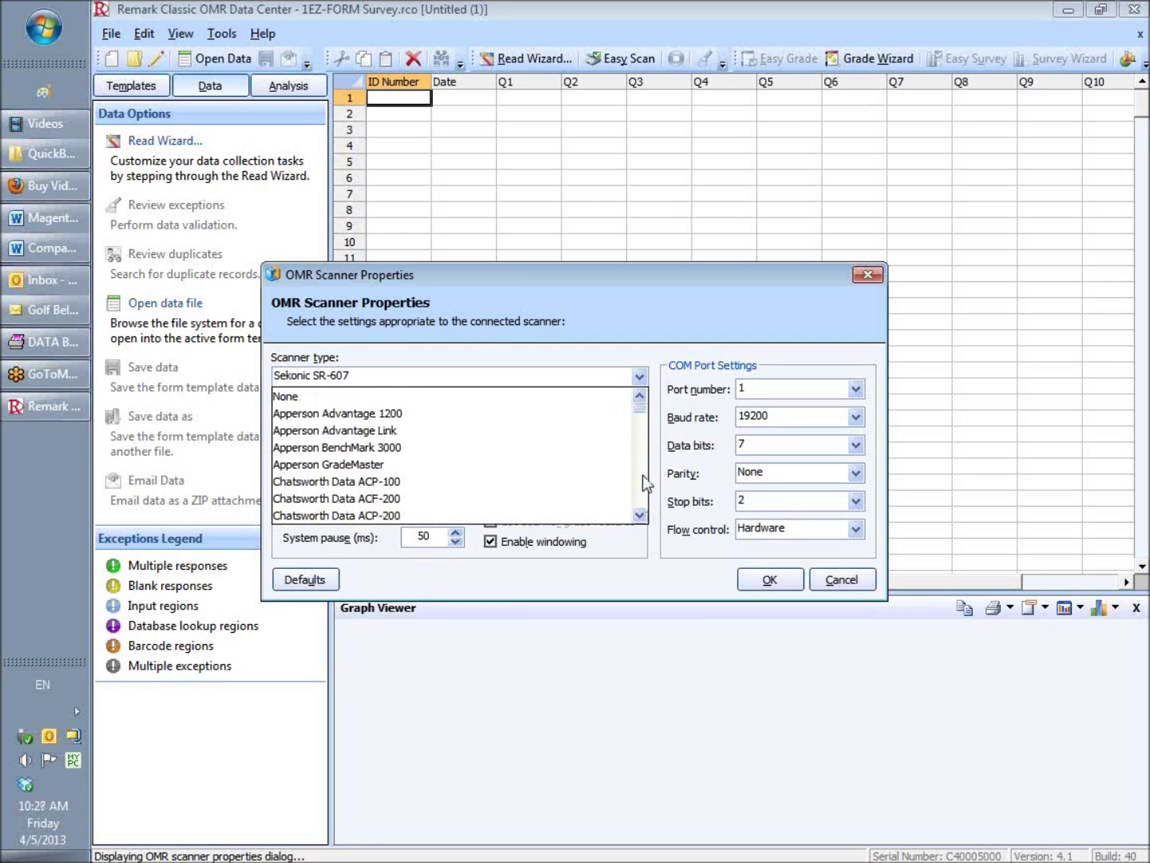
click(640, 514)
click(640, 515)
click(640, 515)
click(639, 515)
click(640, 514)
click(640, 515)
click(640, 515)
click(640, 515)
click(640, 514)
click(639, 516)
click(640, 515)
click(641, 515)
click(640, 515)
click(639, 516)
click(640, 514)
click(640, 514)
click(640, 518)
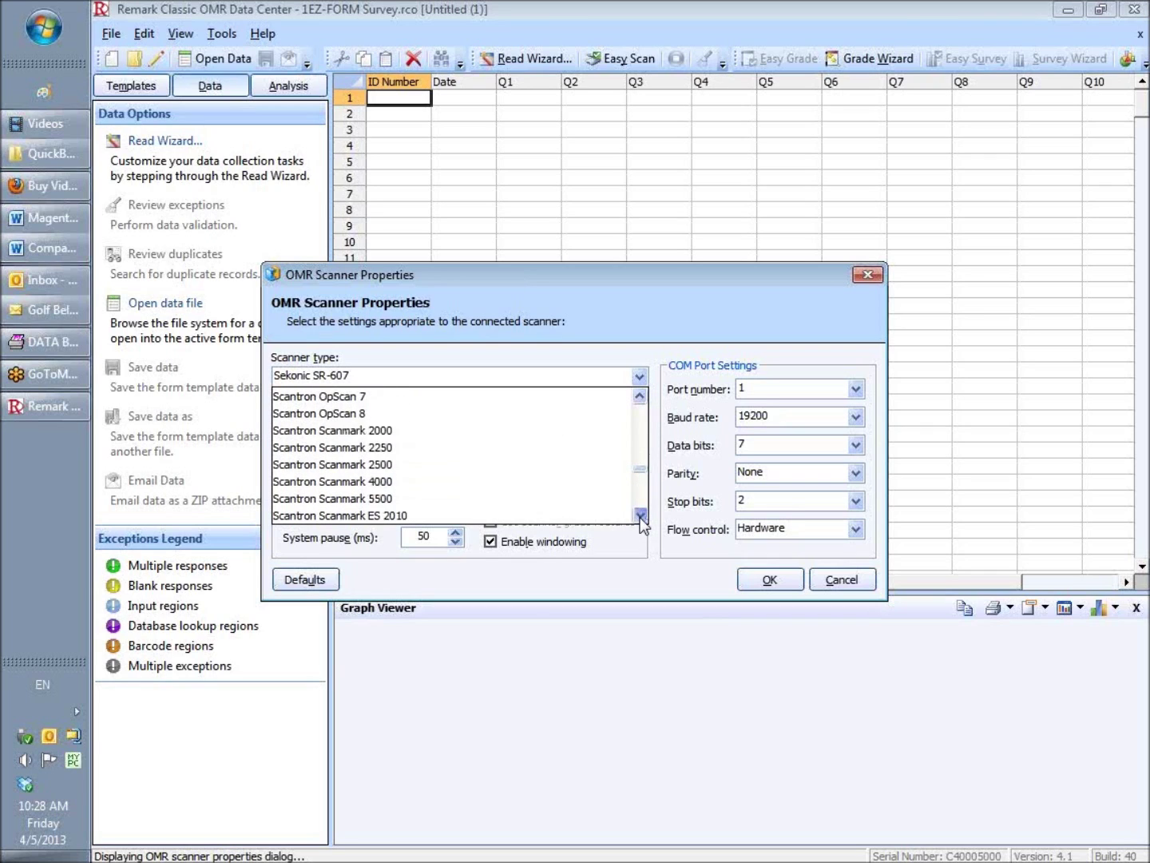
click(639, 517)
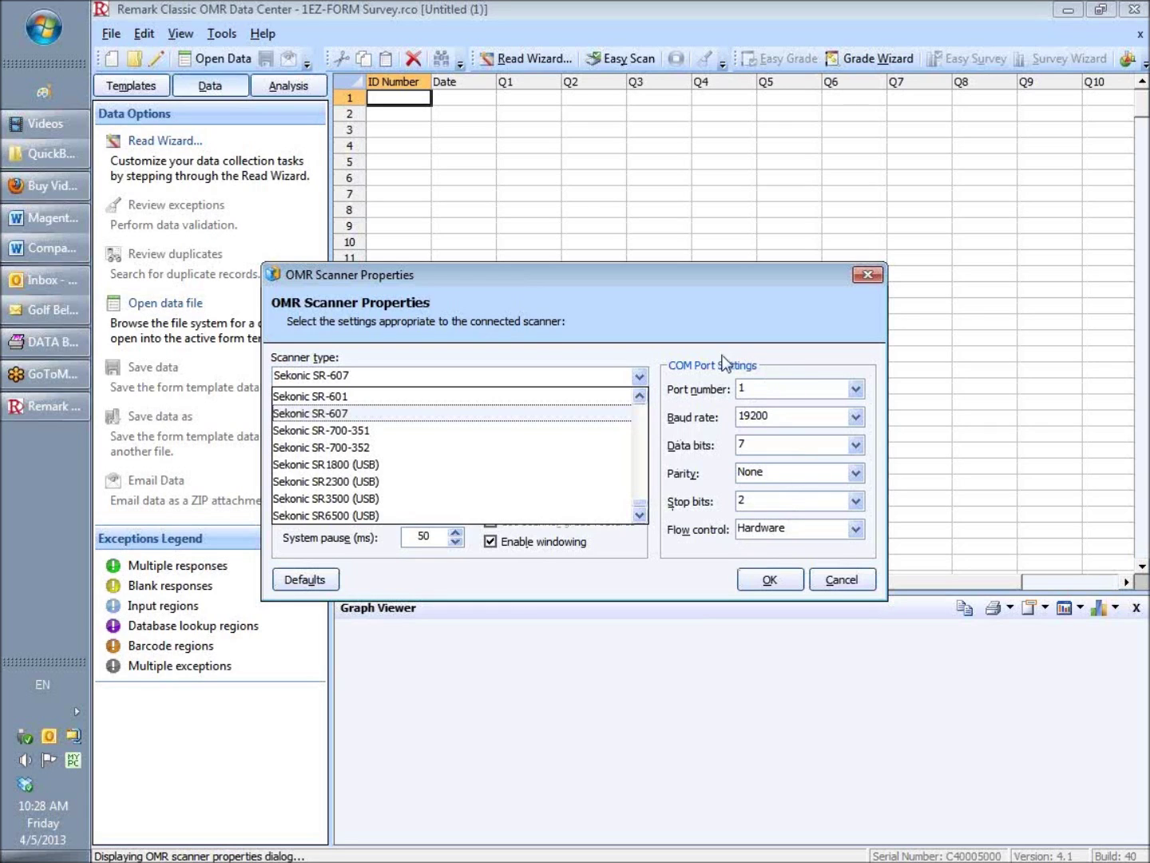
click(632, 348)
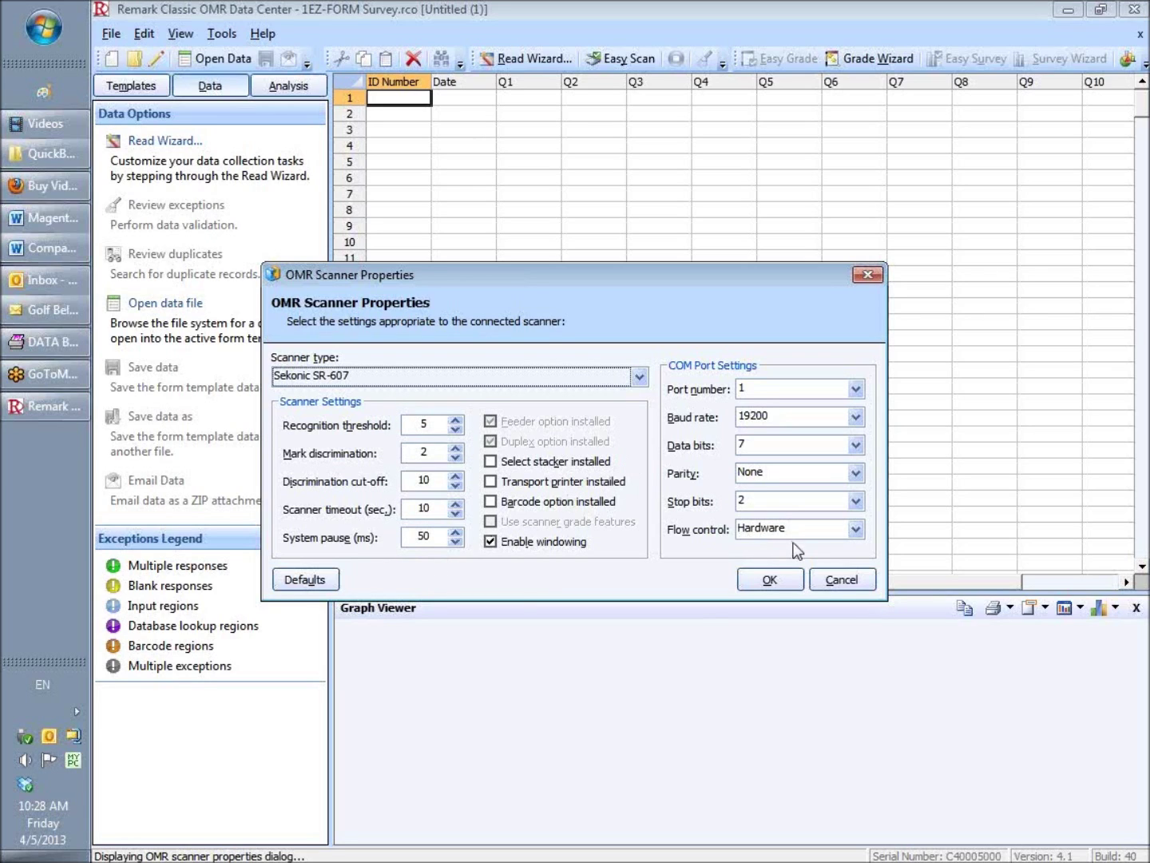
click(641, 378)
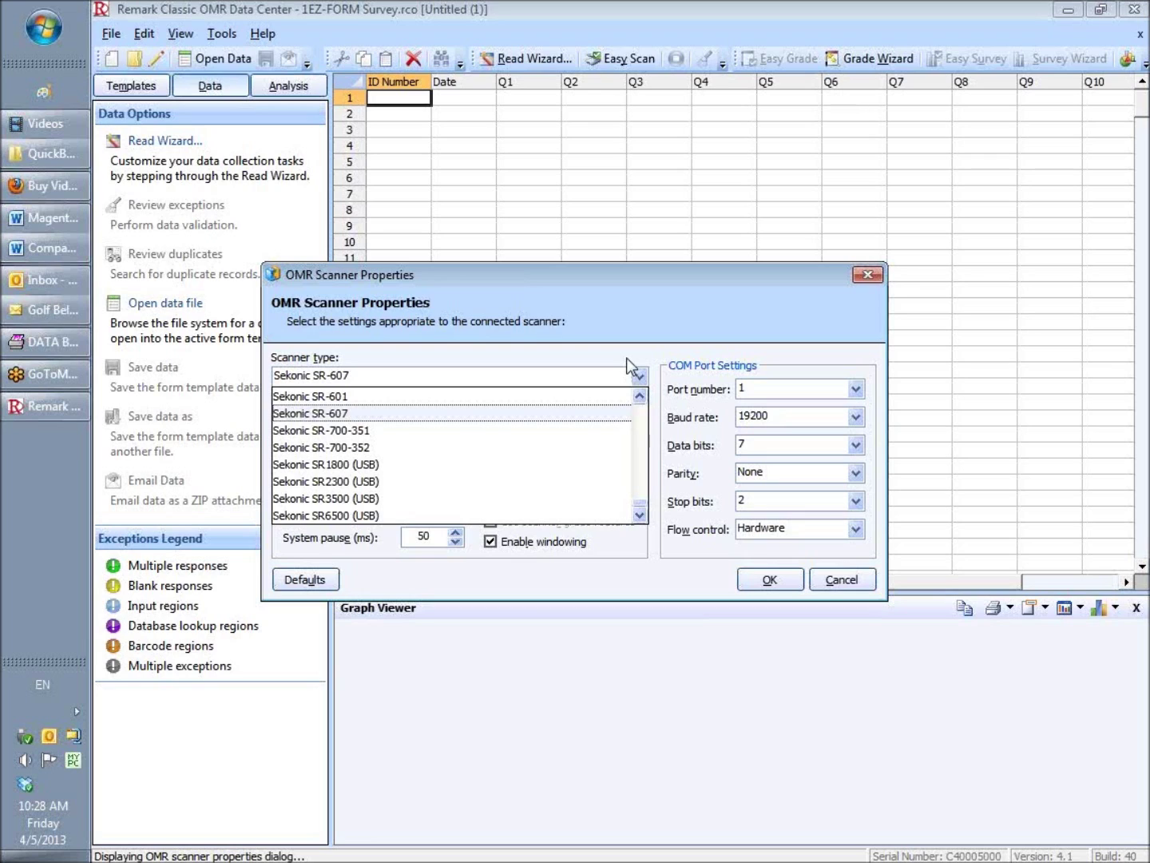
click(628, 362)
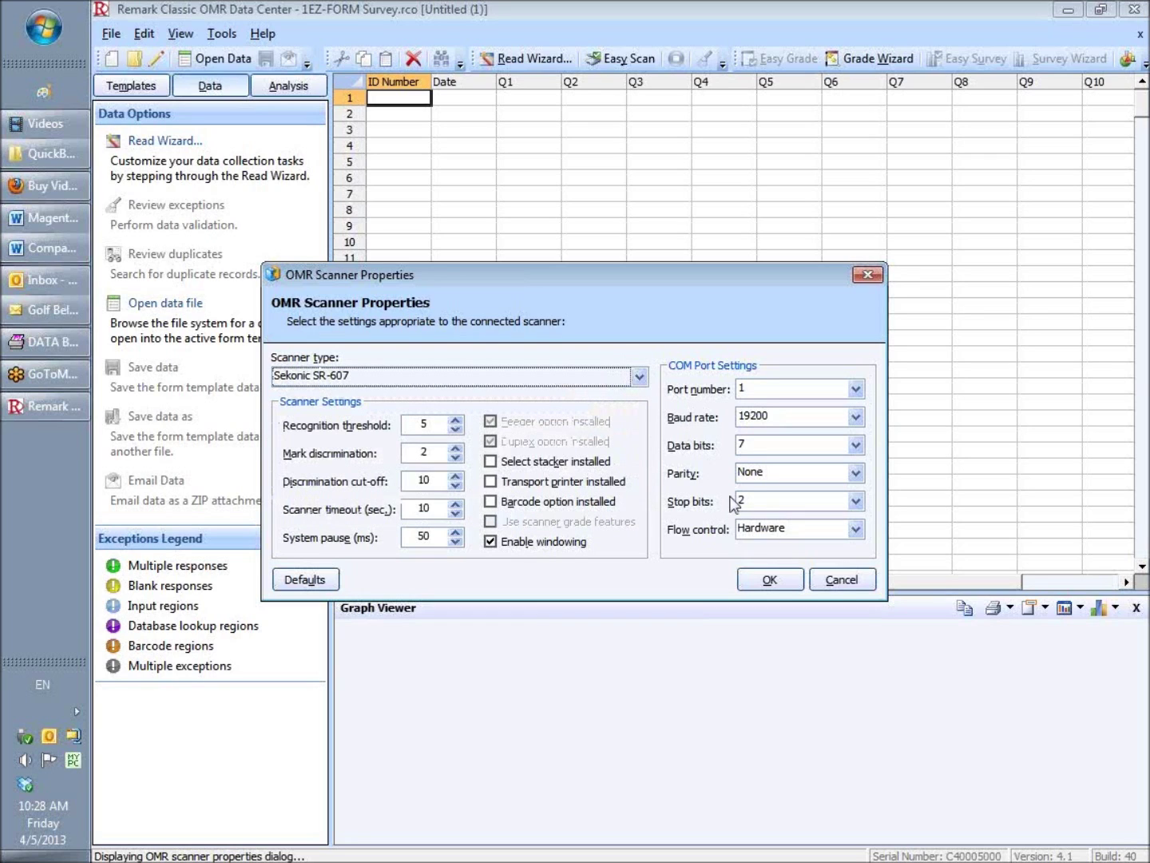
click(767, 580)
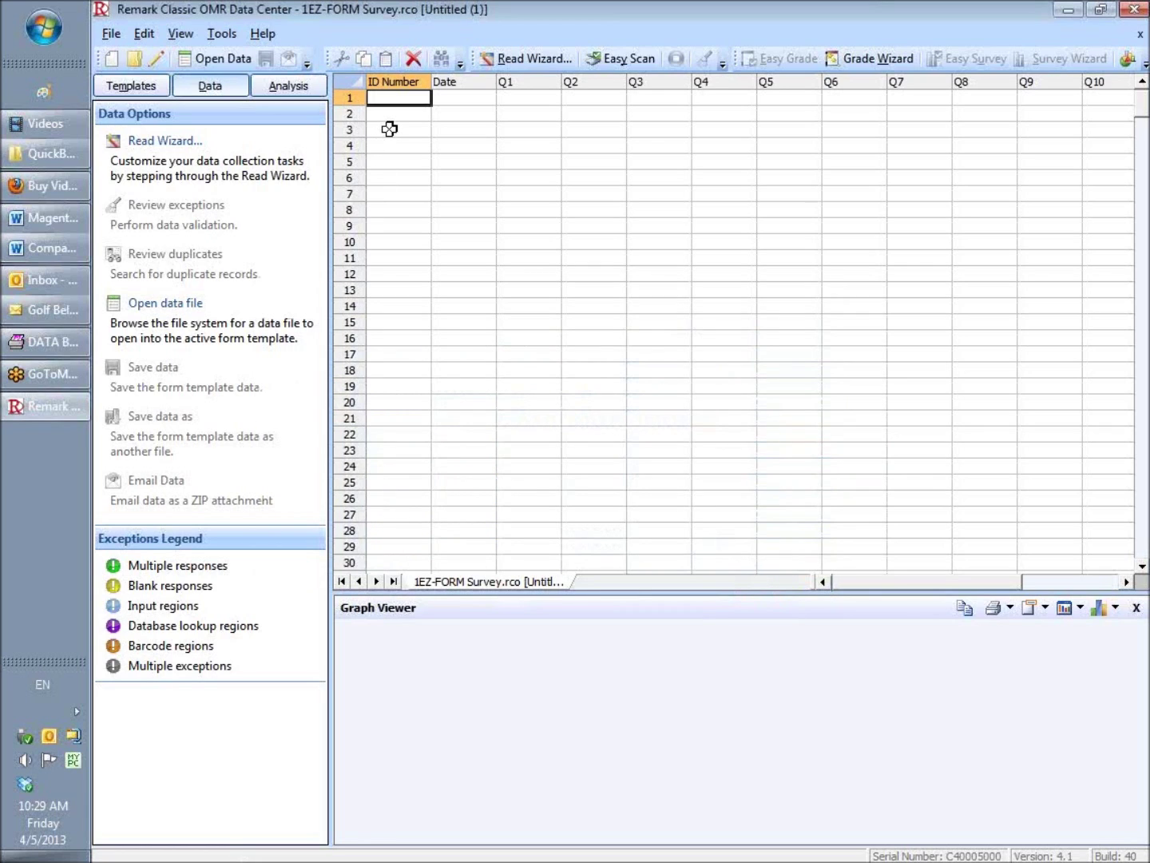
Scan the completed survey forms with Easy Scan and end the scan session without adding more pages
click(622, 60)
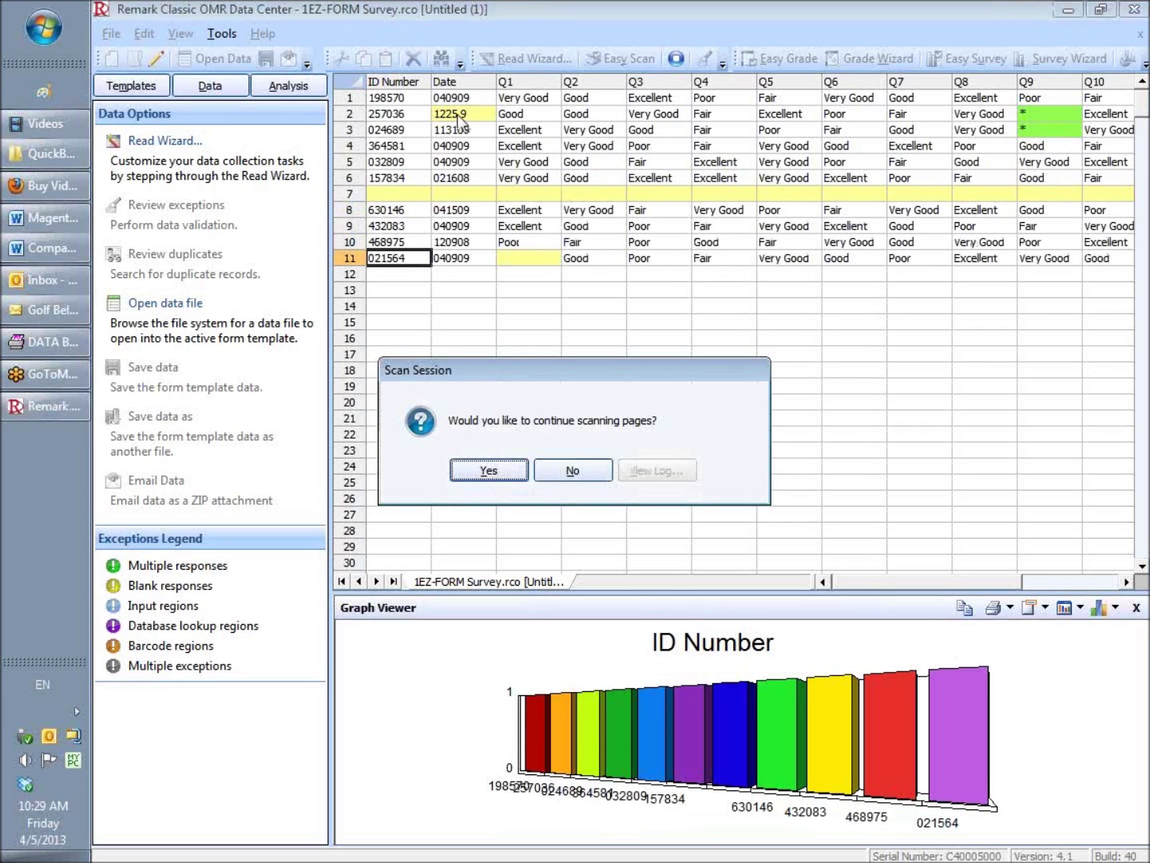
click(577, 468)
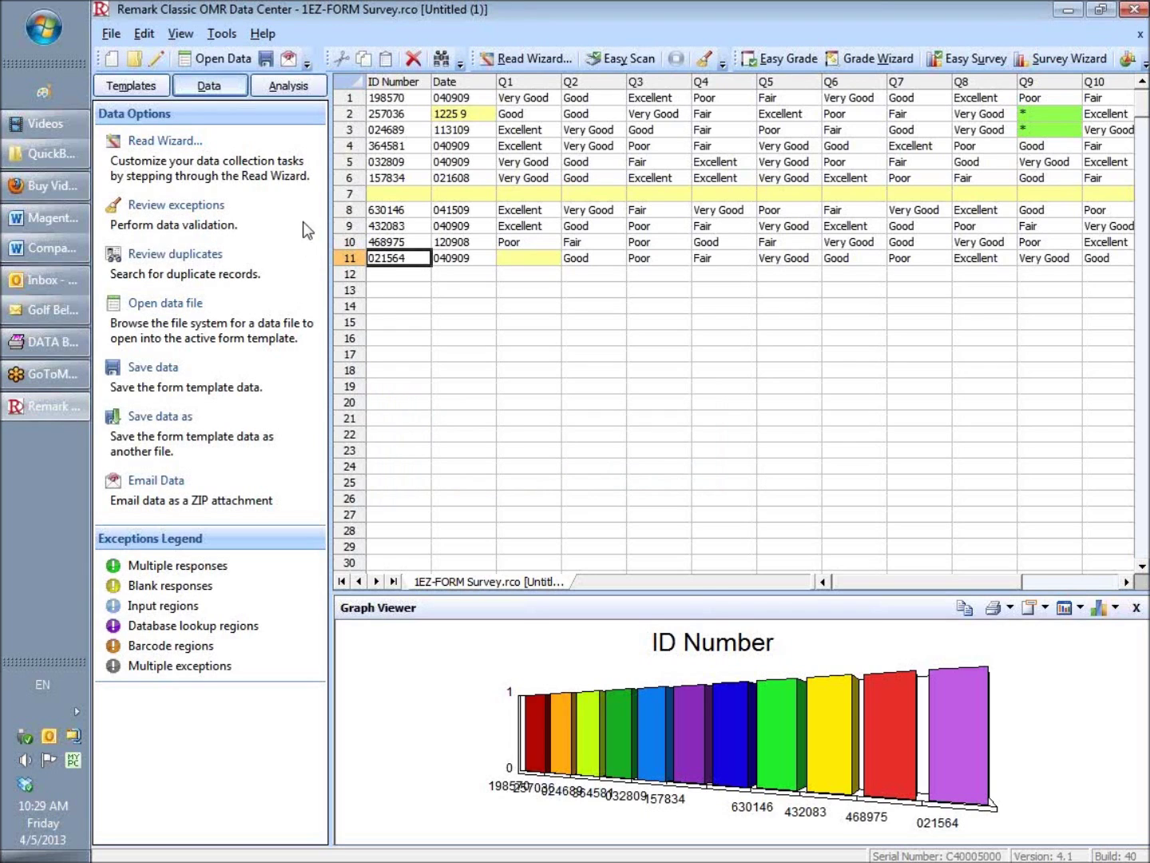
Save the scanned survey data in Remark (*.RMK) format as Spring 2013 Survey Data in the AAA folder on the C: drive
click(111, 35)
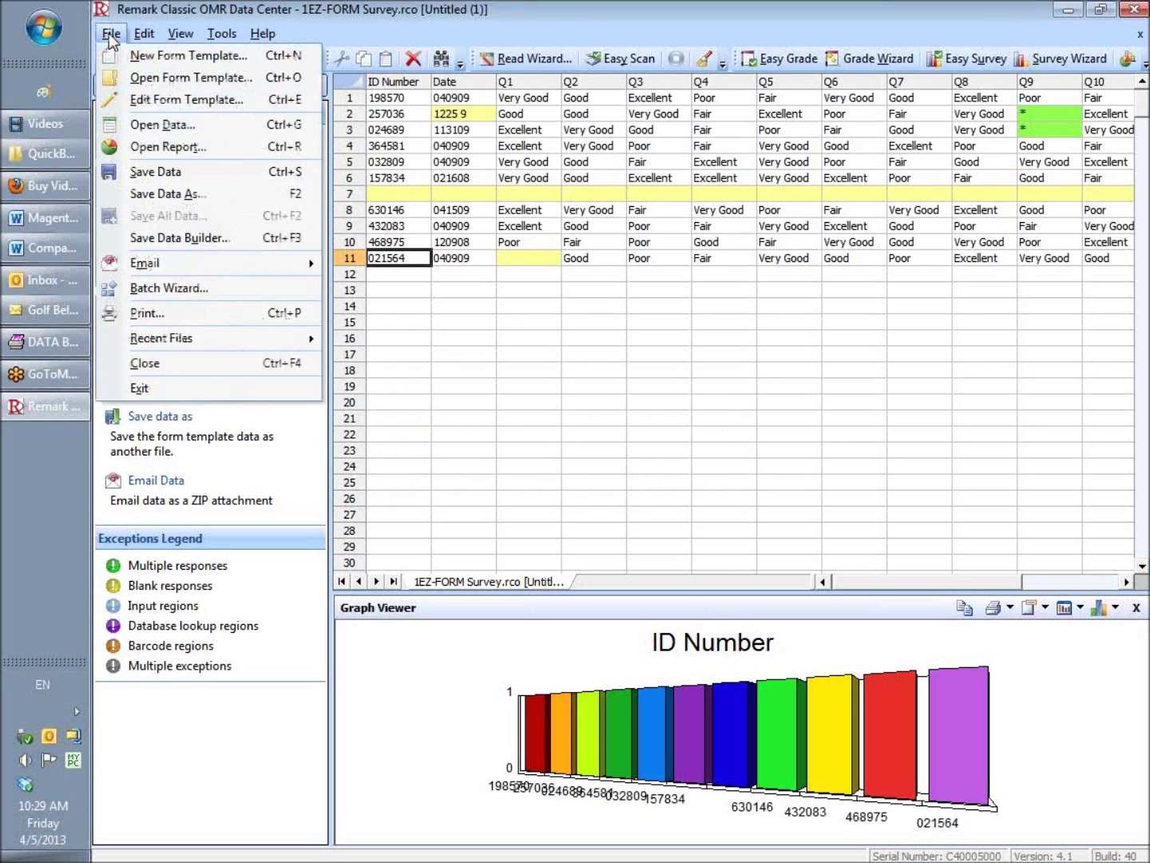
click(155, 173)
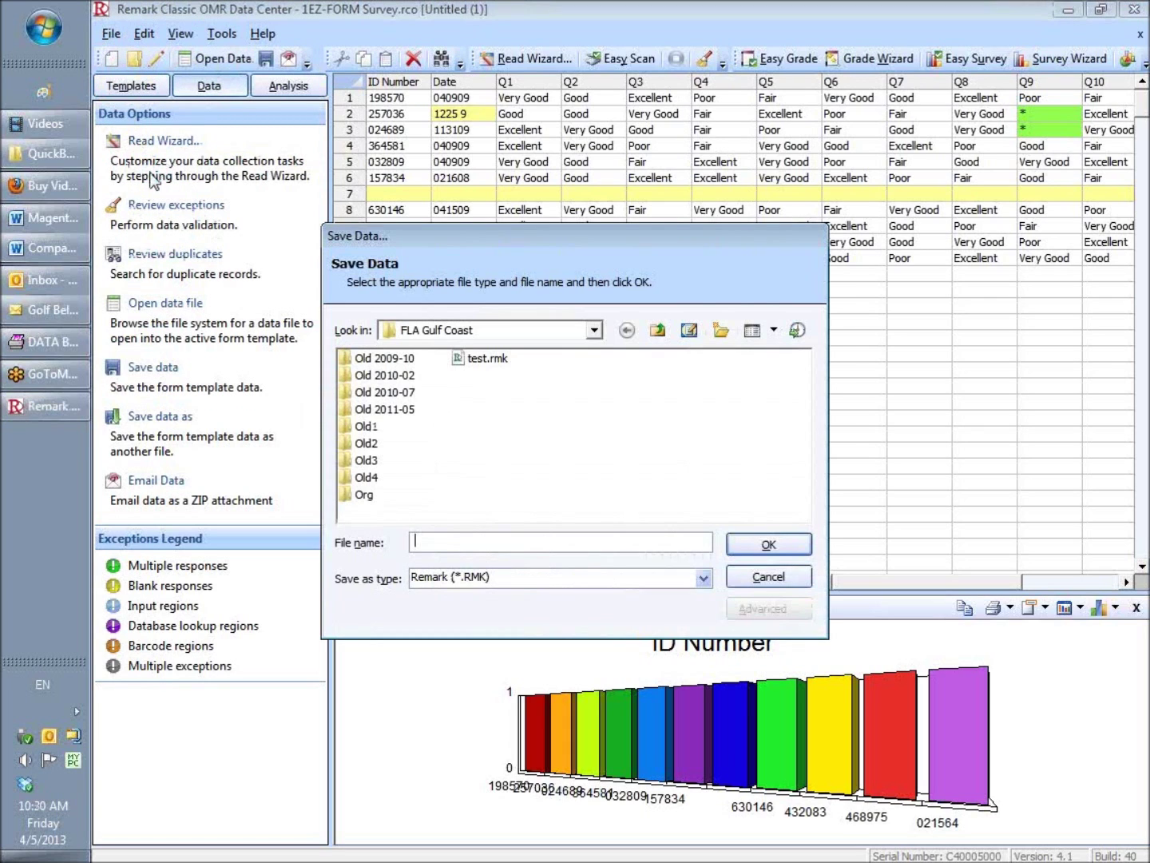
click(594, 332)
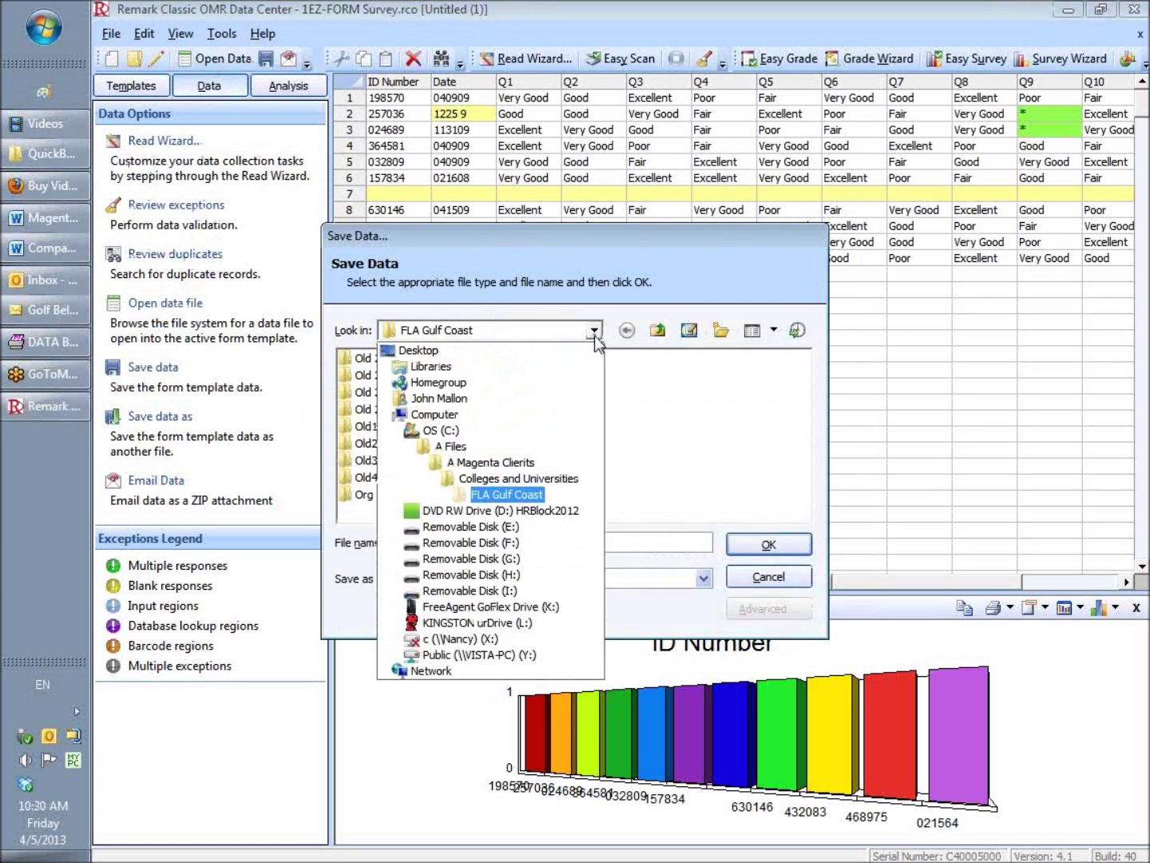
click(439, 368)
double_click(401, 359)
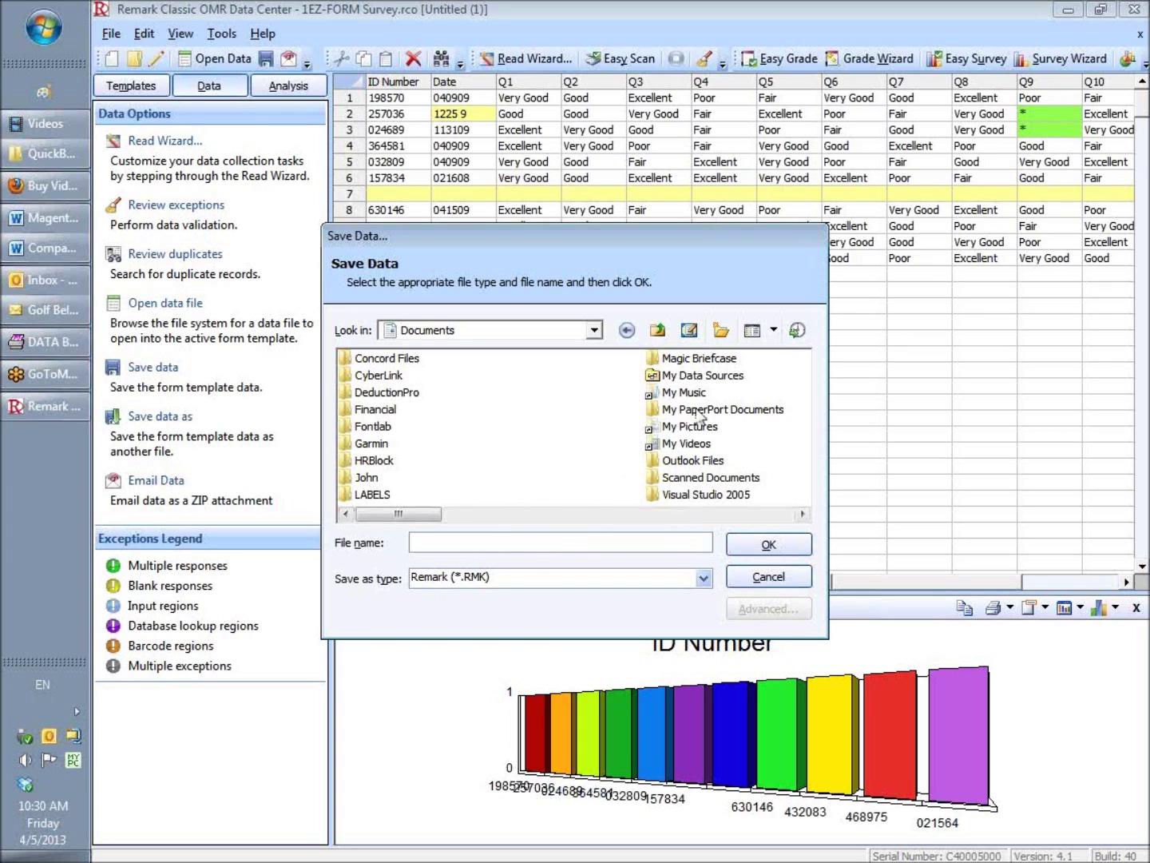
click(595, 330)
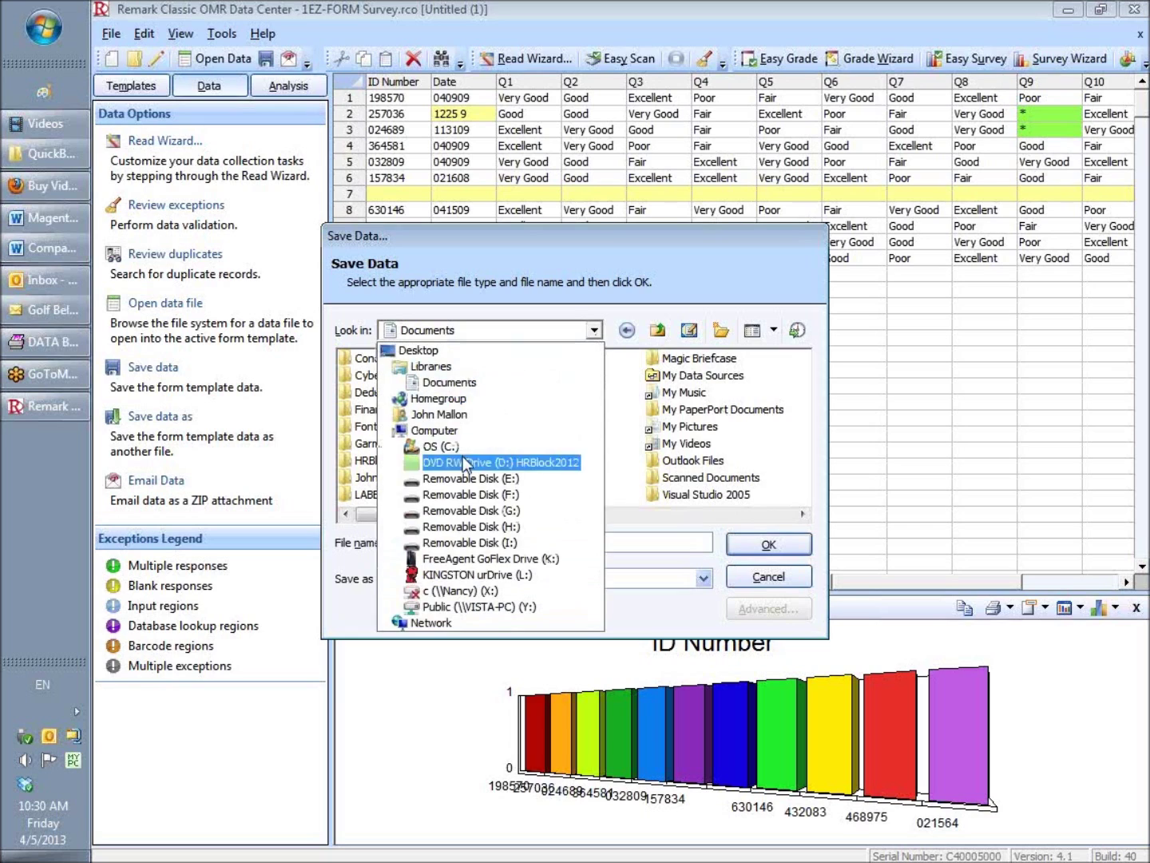
click(447, 441)
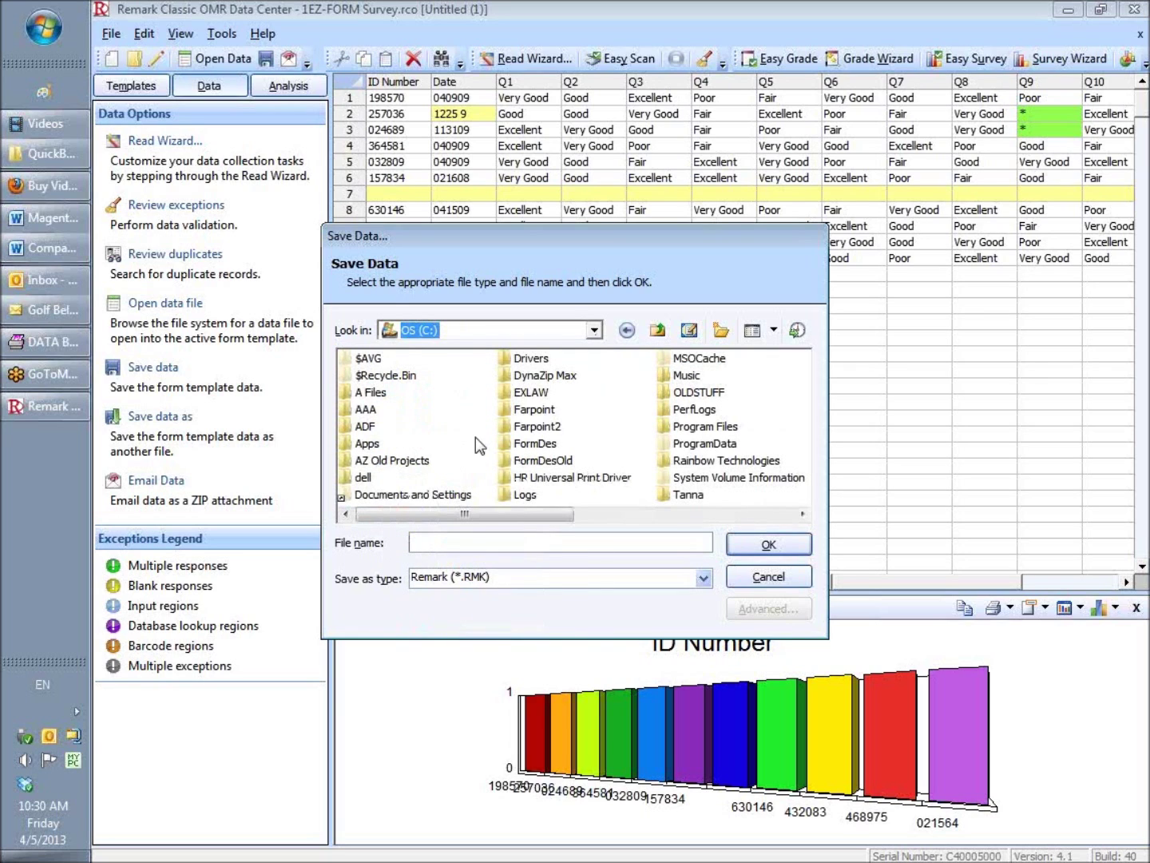
click(365, 413)
double_click(364, 410)
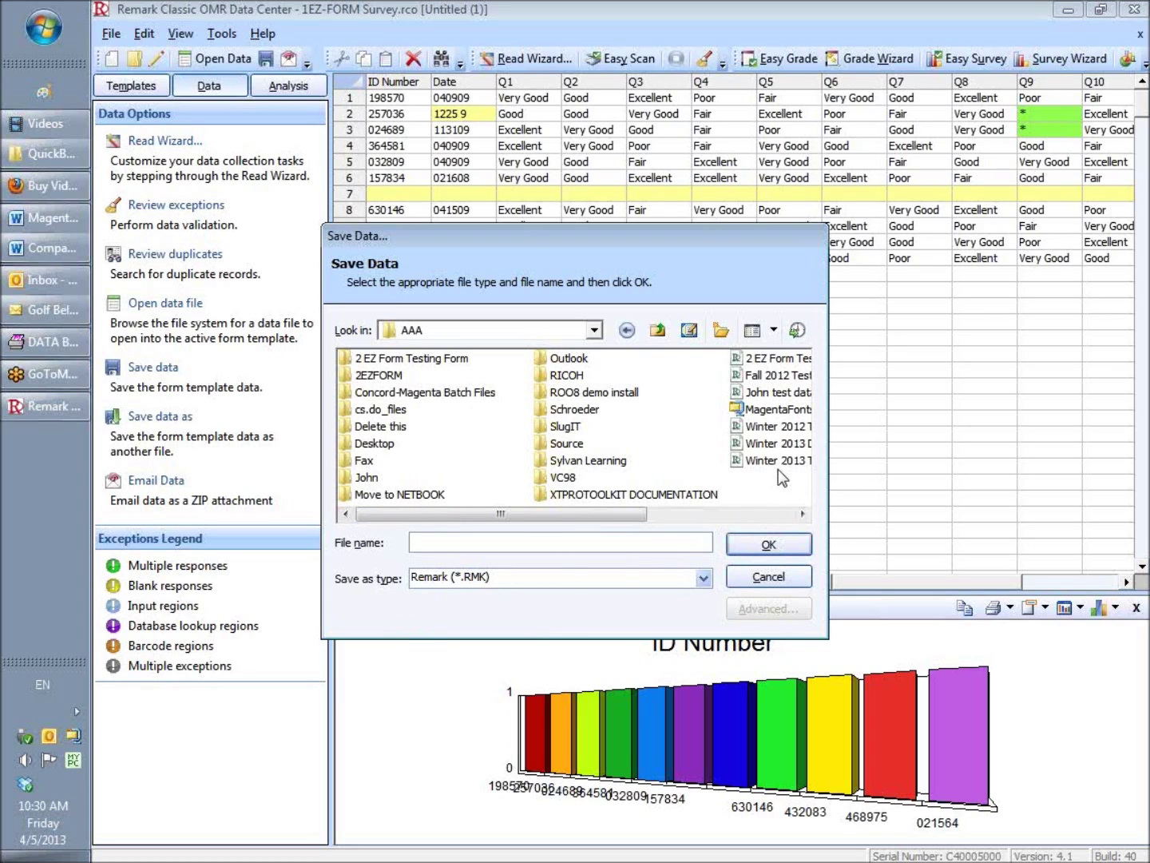
text(Spring 2013 Survey Data)
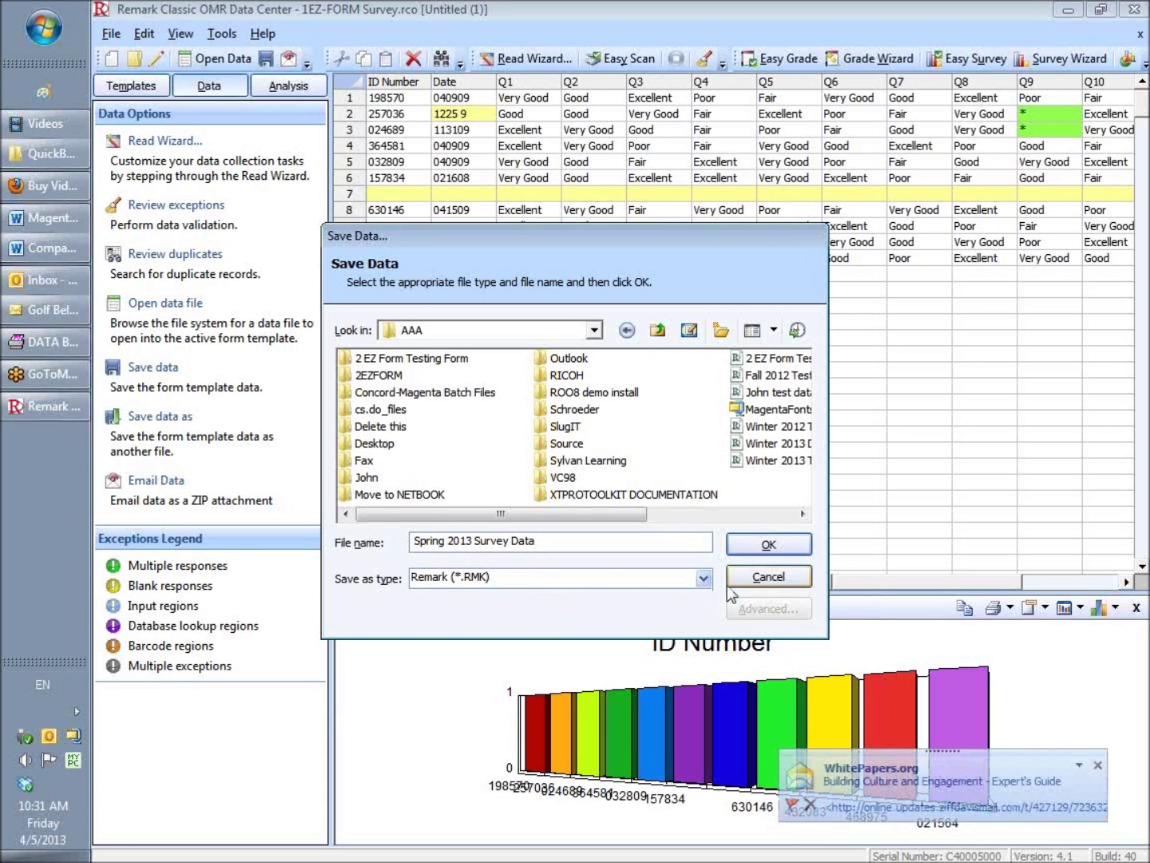
click(759, 542)
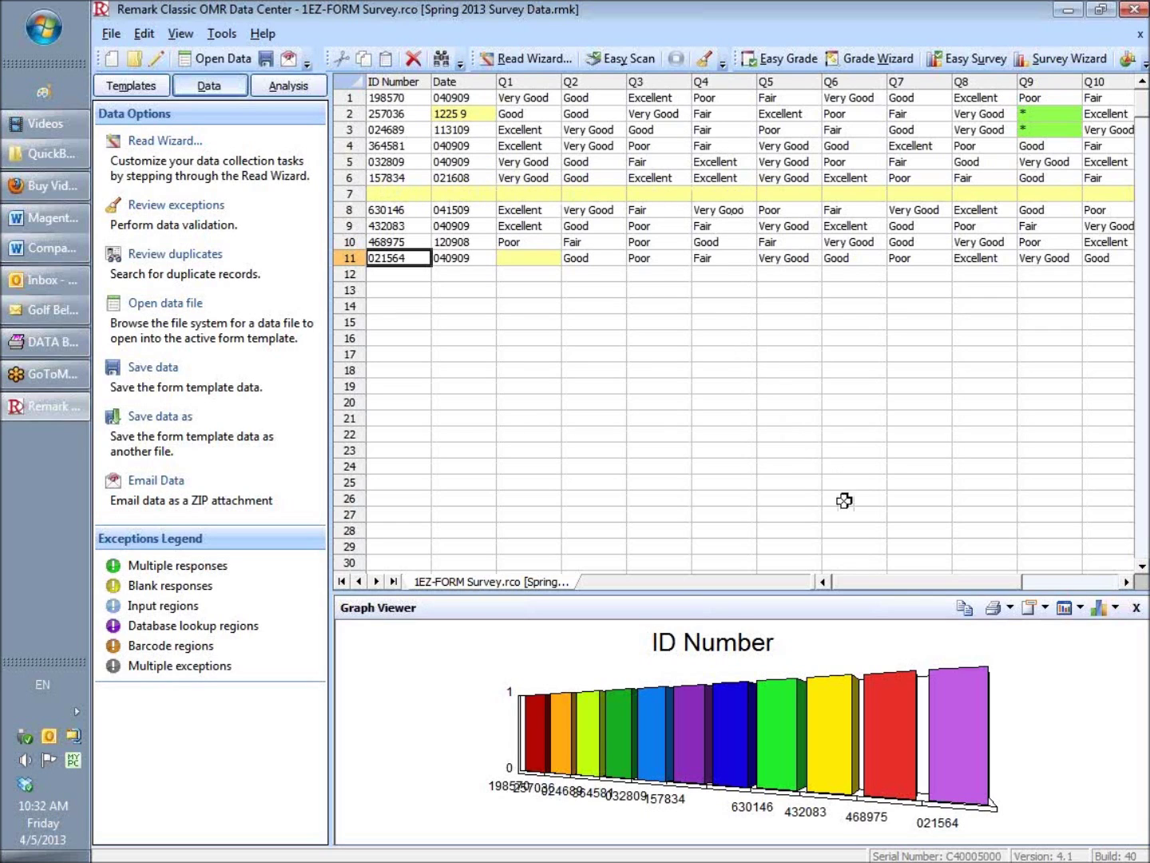
Delete the blank row 7 from the survey data grid and confirm the deletion
mouse_move(889, 584)
mouse_down()
mouse_move(994, 594)
mouse_move(878, 580)
mouse_up()
click(349, 192)
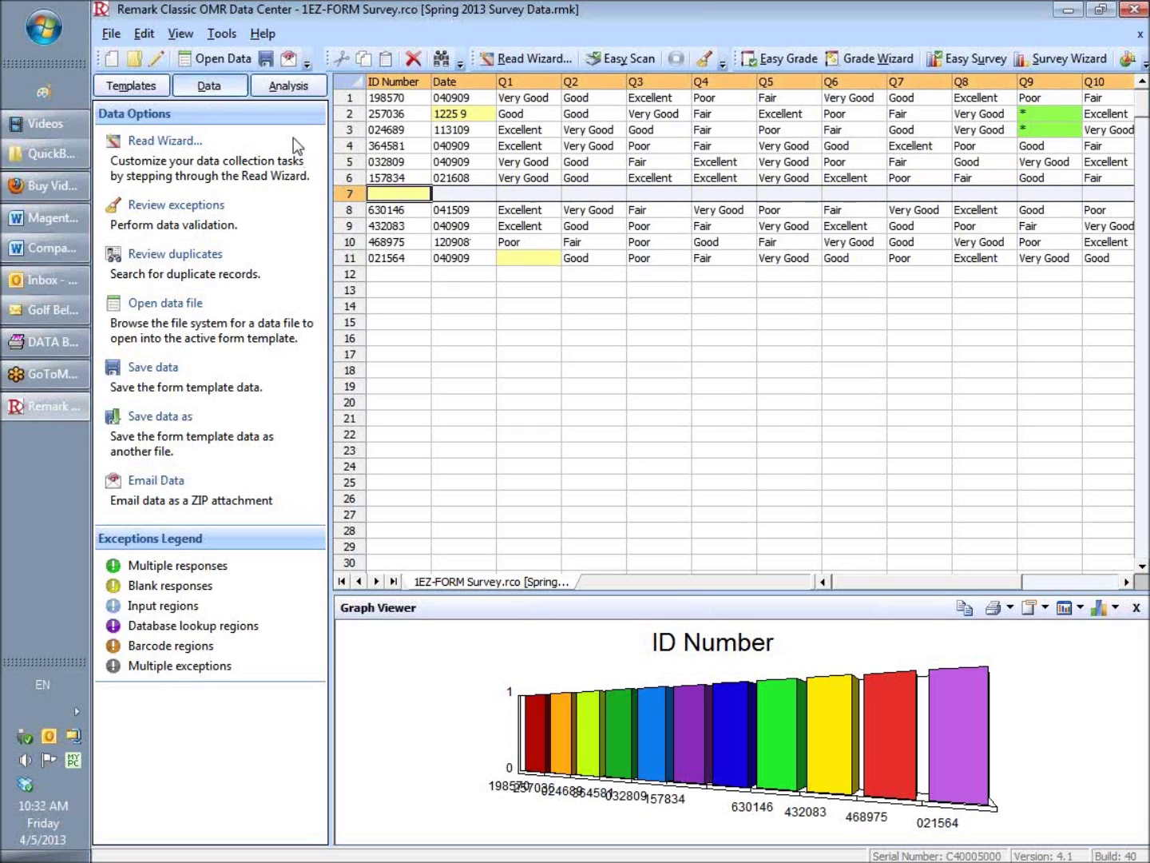
click(144, 35)
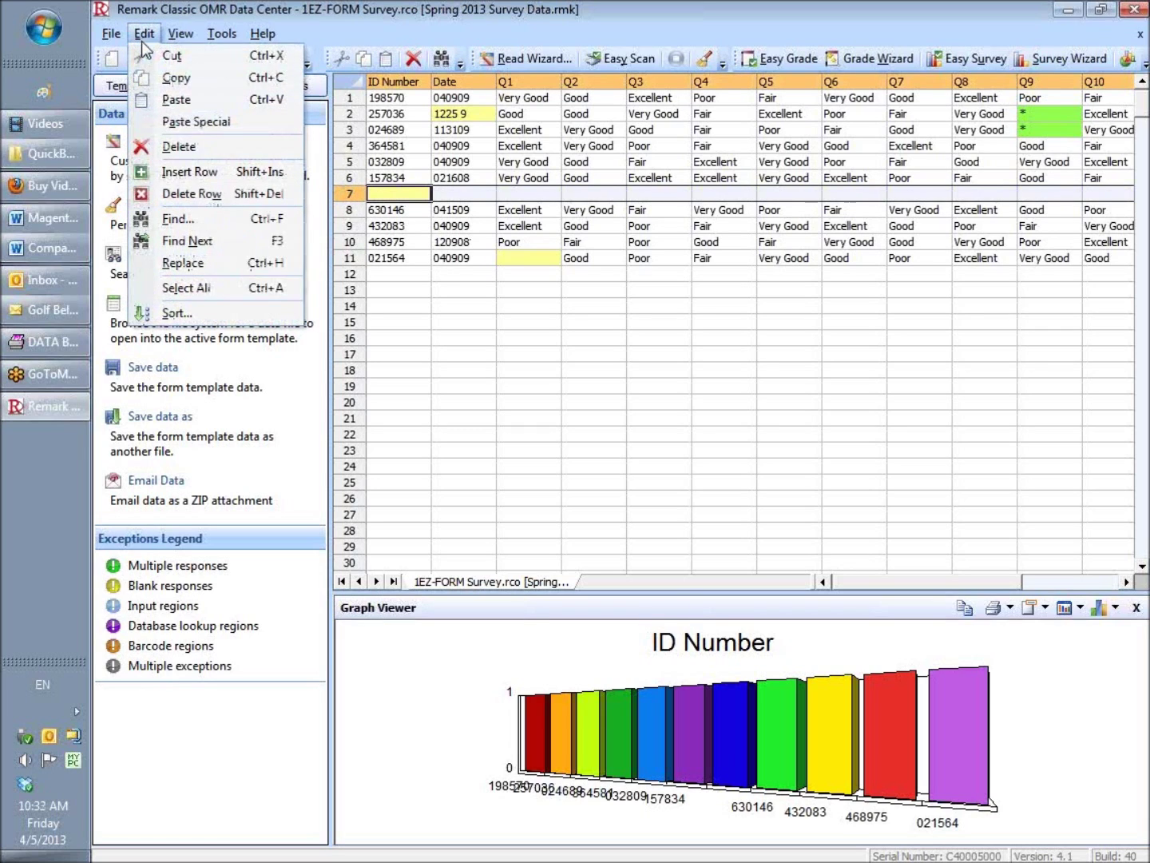
click(193, 191)
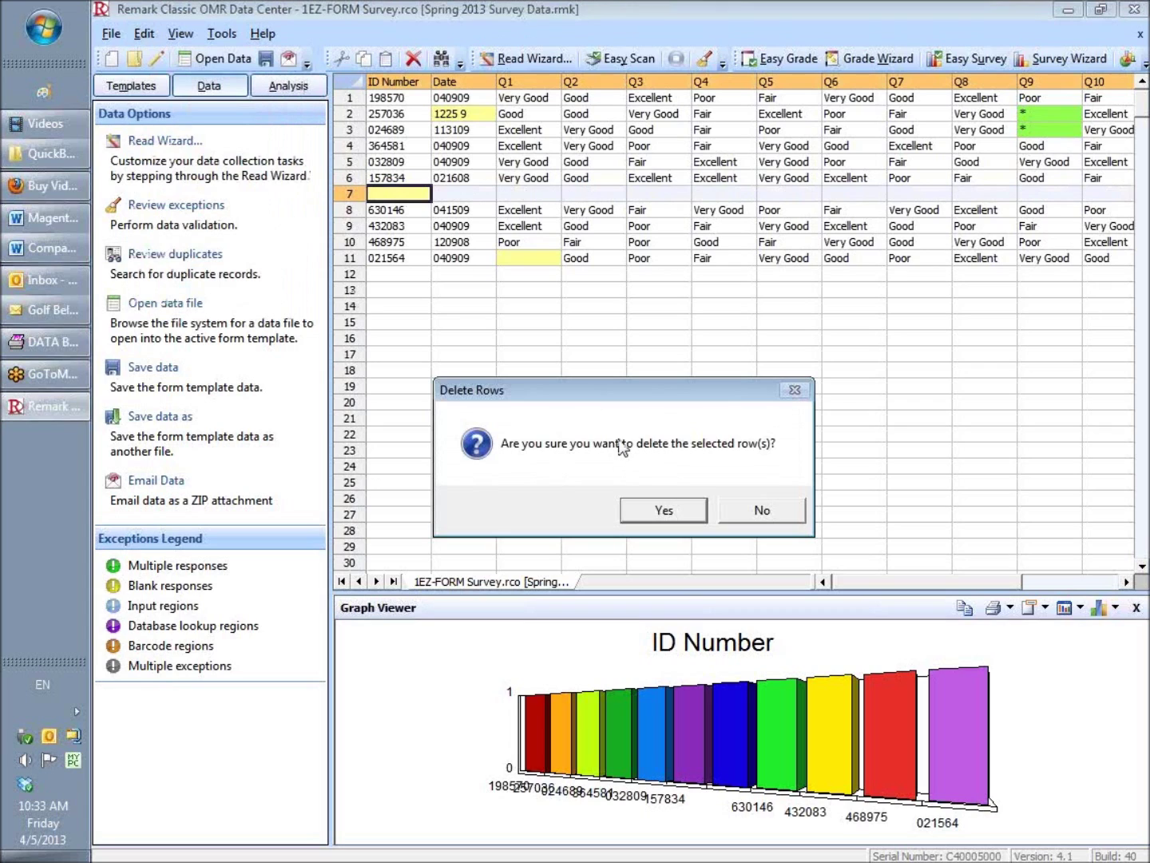
click(663, 509)
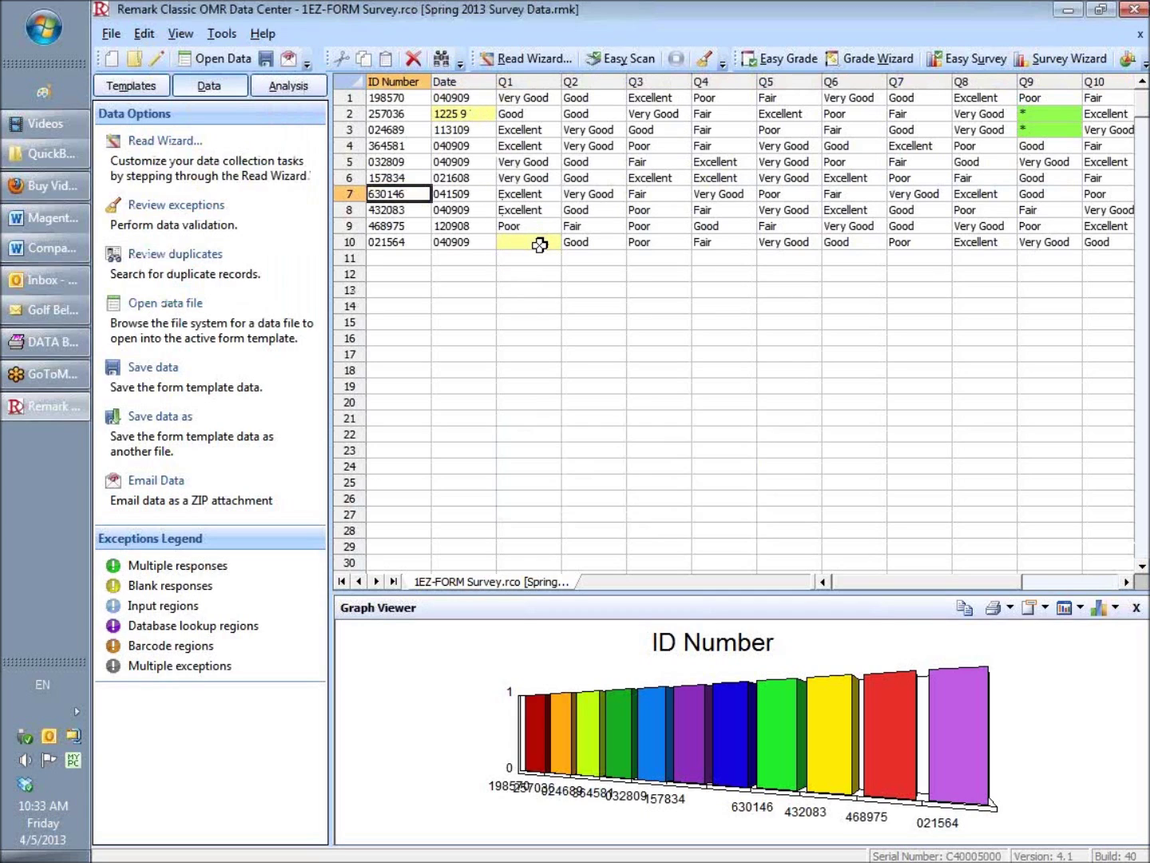
Correct the Date value in row 2 to 122509
click(471, 118)
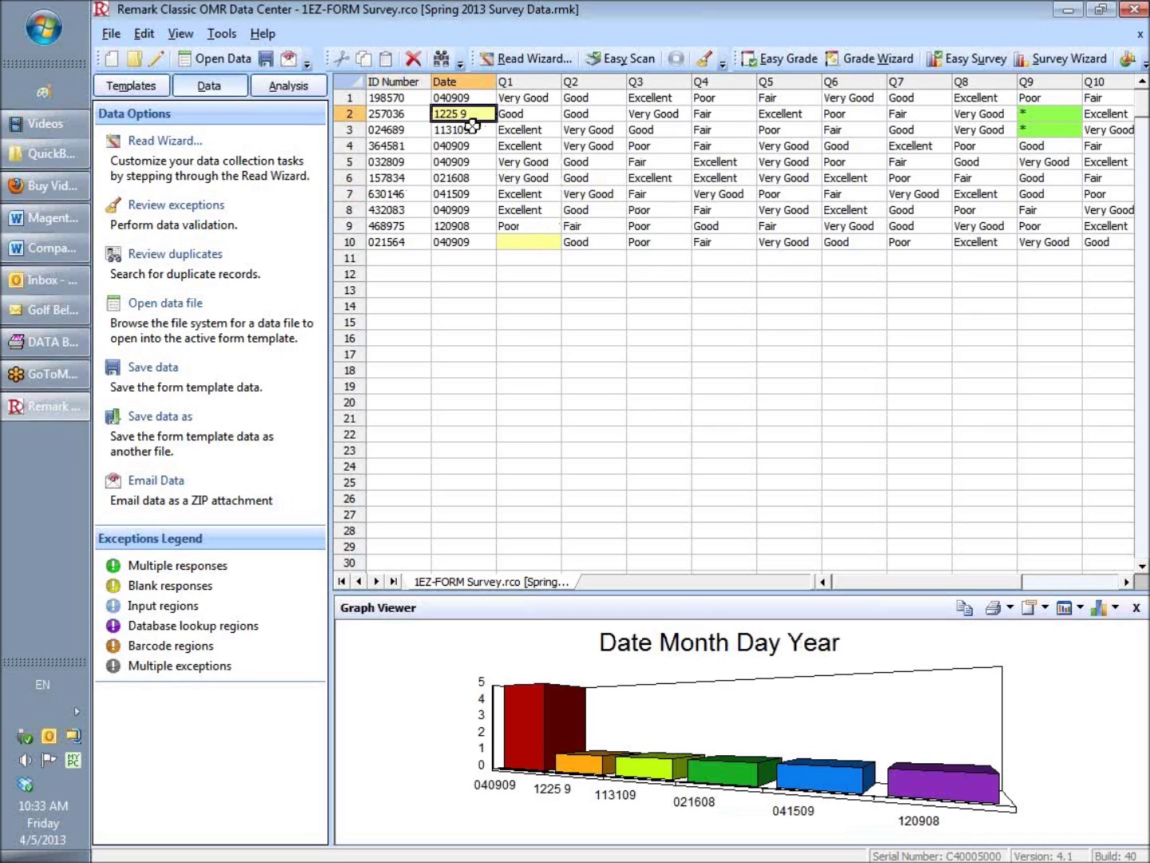
text(1)
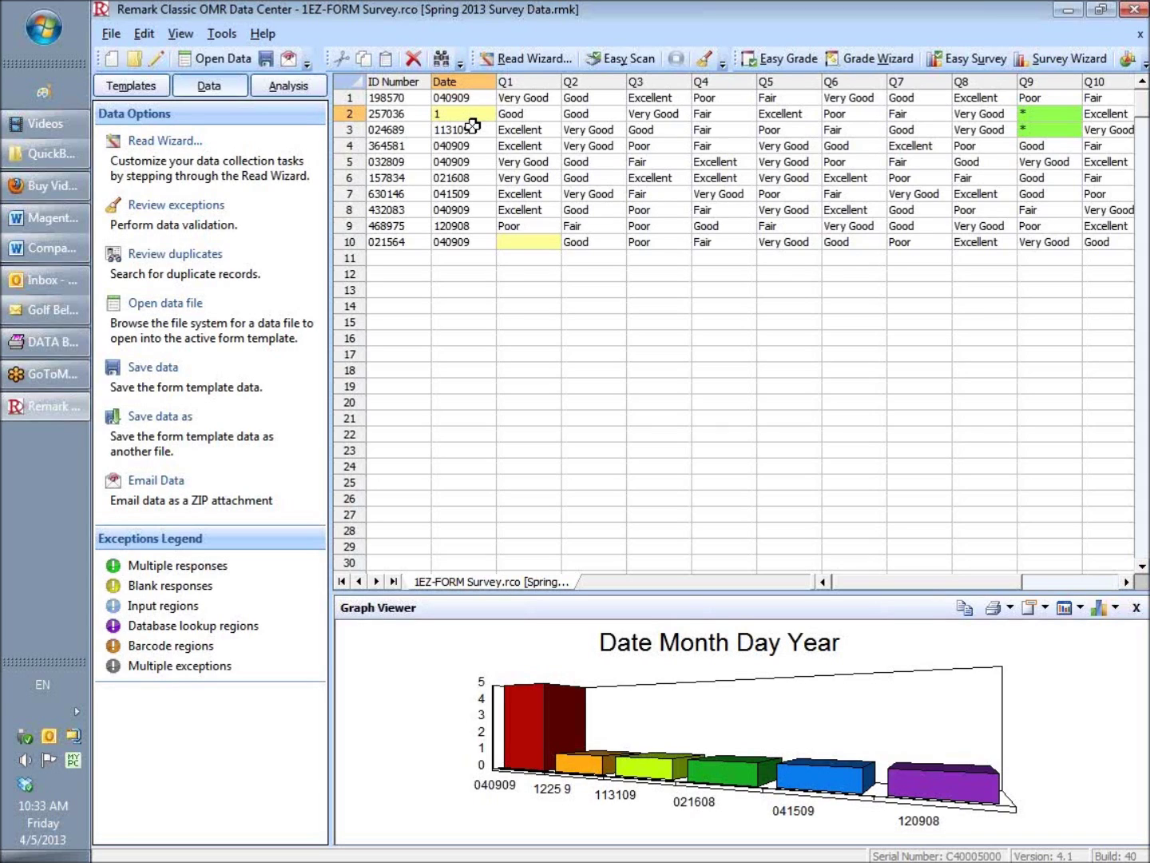
text(22509)
click(537, 245)
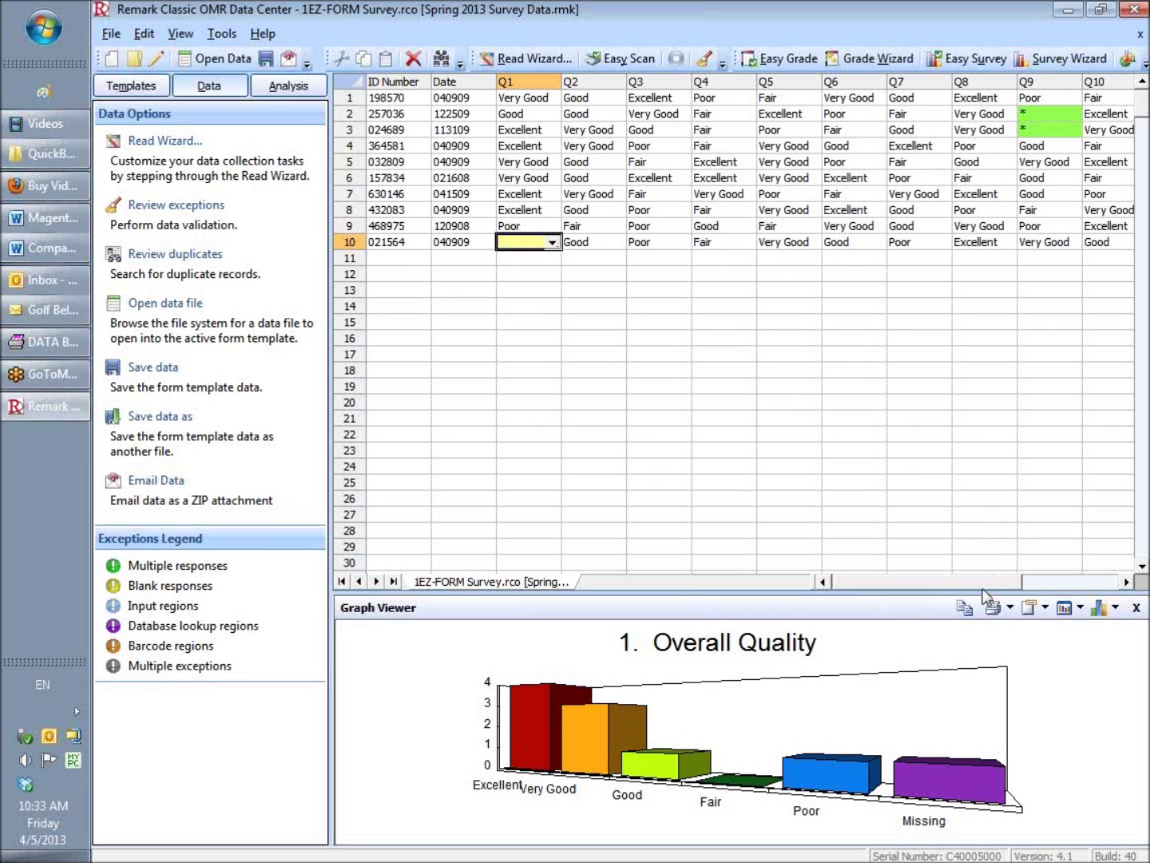
Resolve the multiple-response exception for Q9 in row 2 by choosing Good, and save the data
drag(971, 581, 1061, 588)
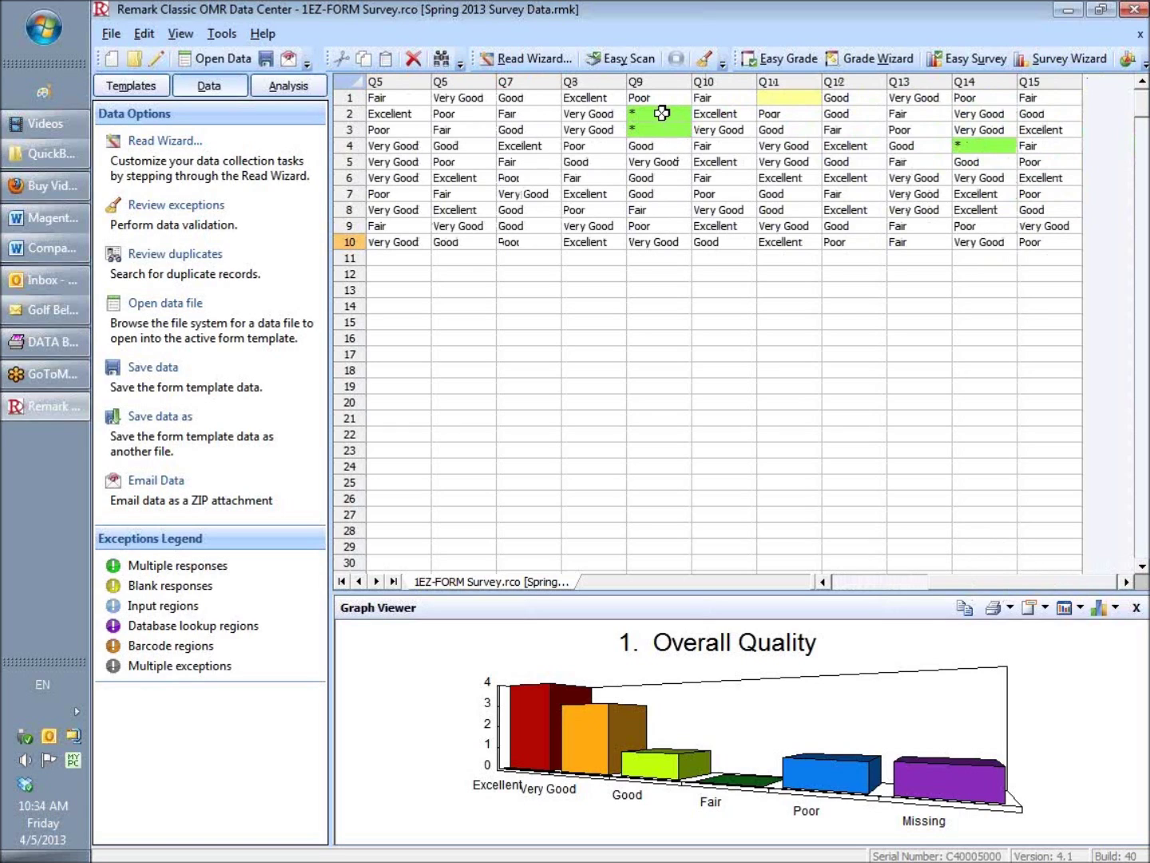
mouse_move(662, 111)
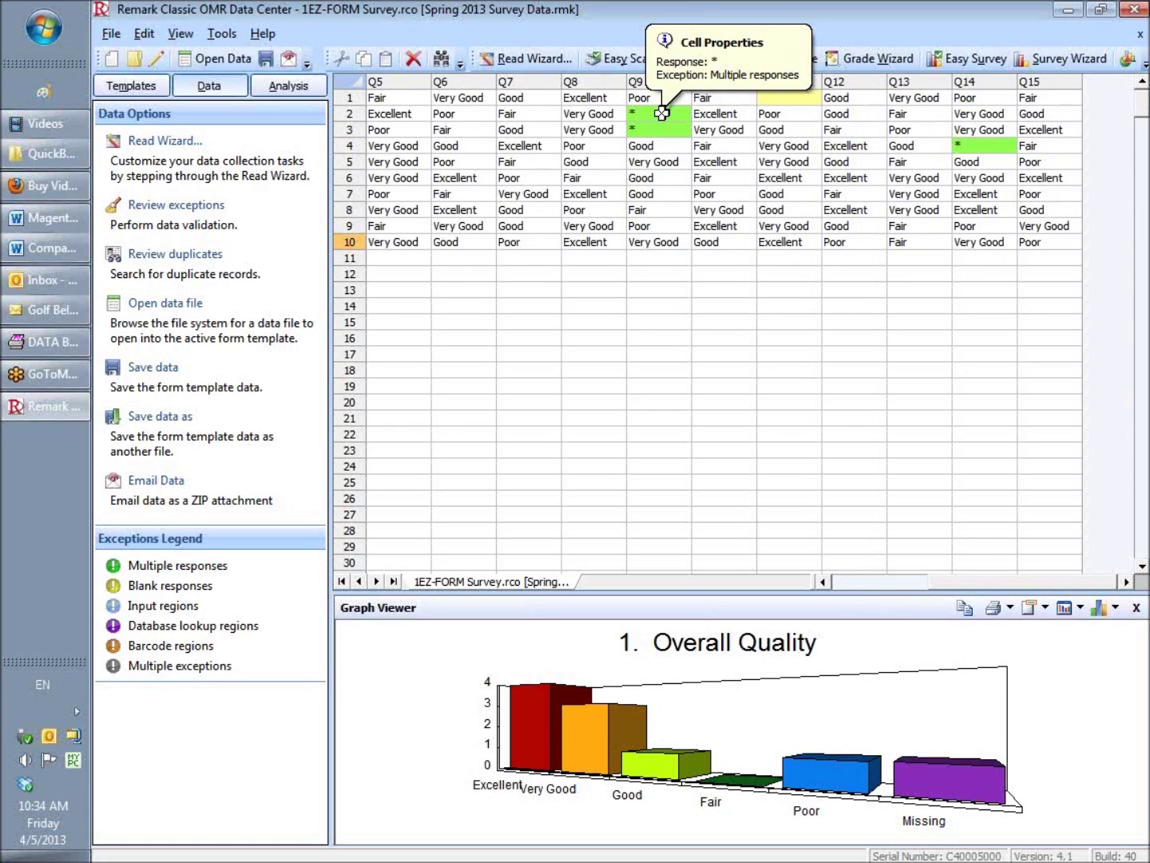
click(663, 112)
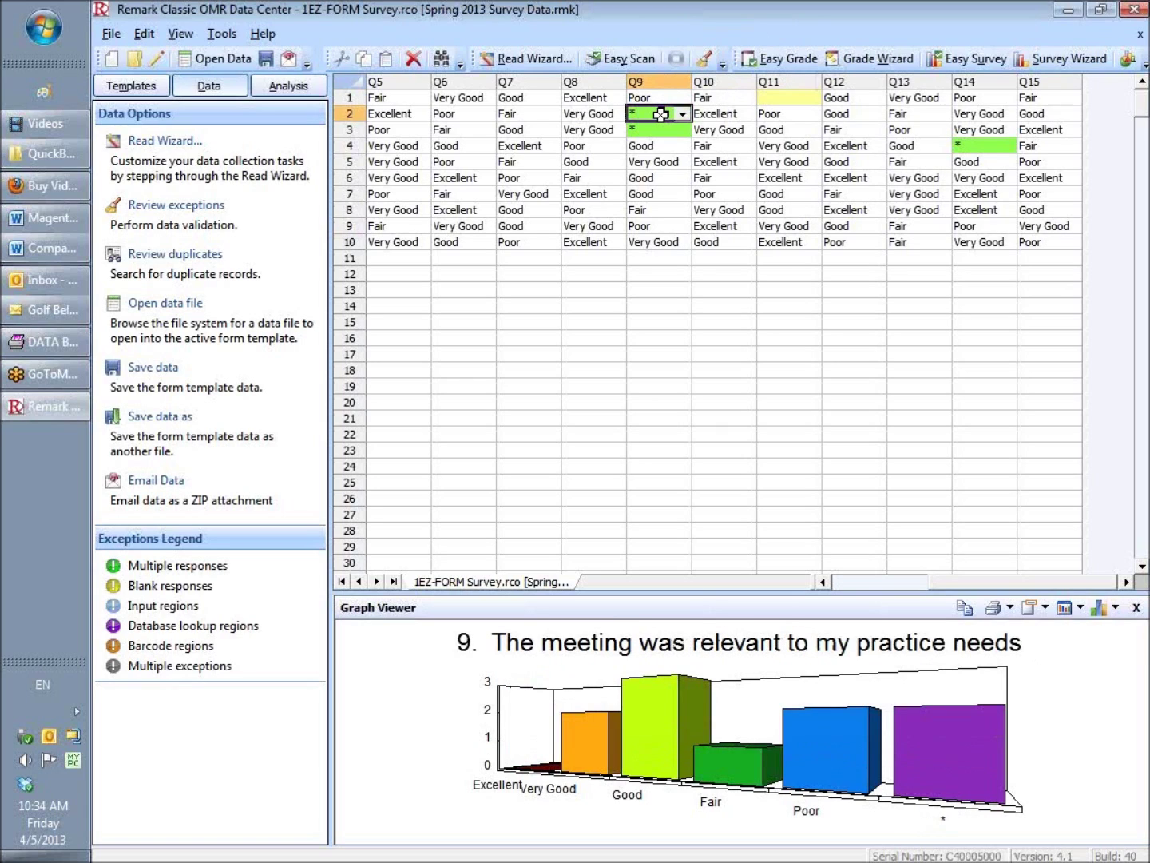
mouse_move(659, 113)
mouse_move(684, 112)
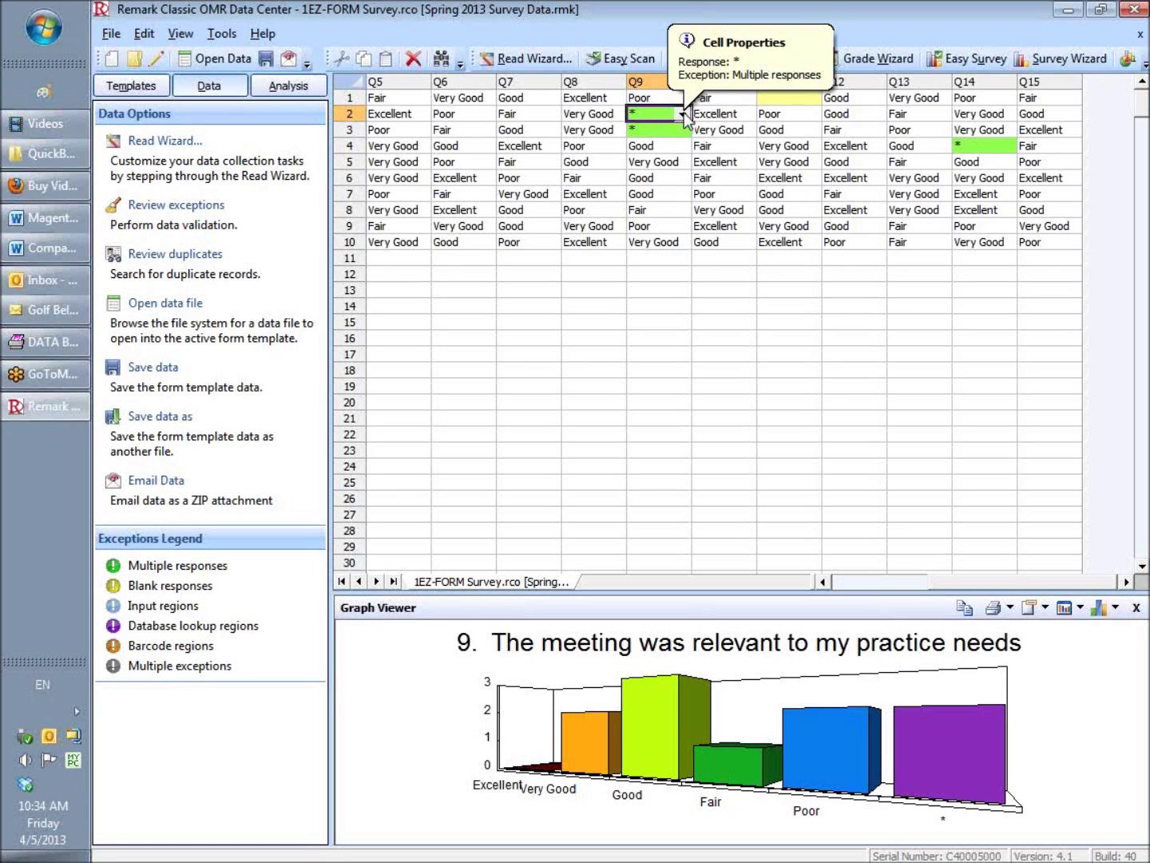
click(683, 113)
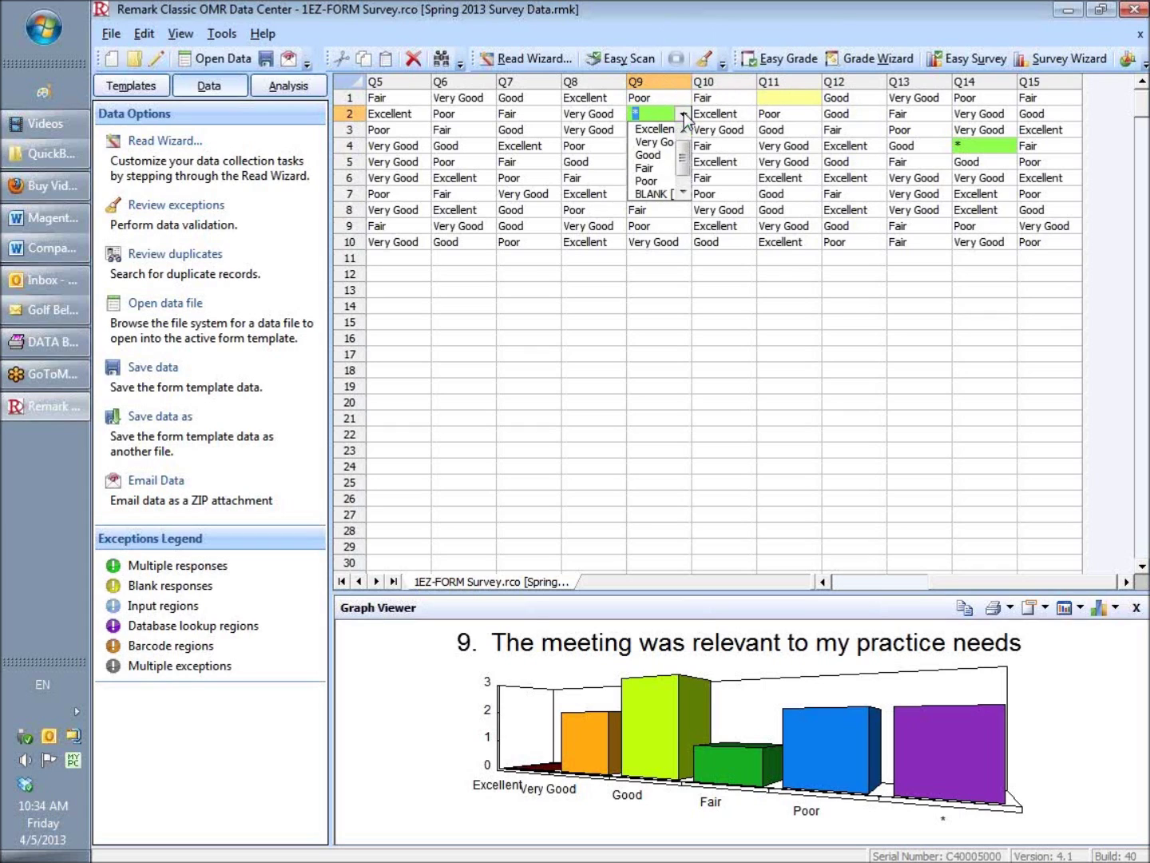
click(665, 155)
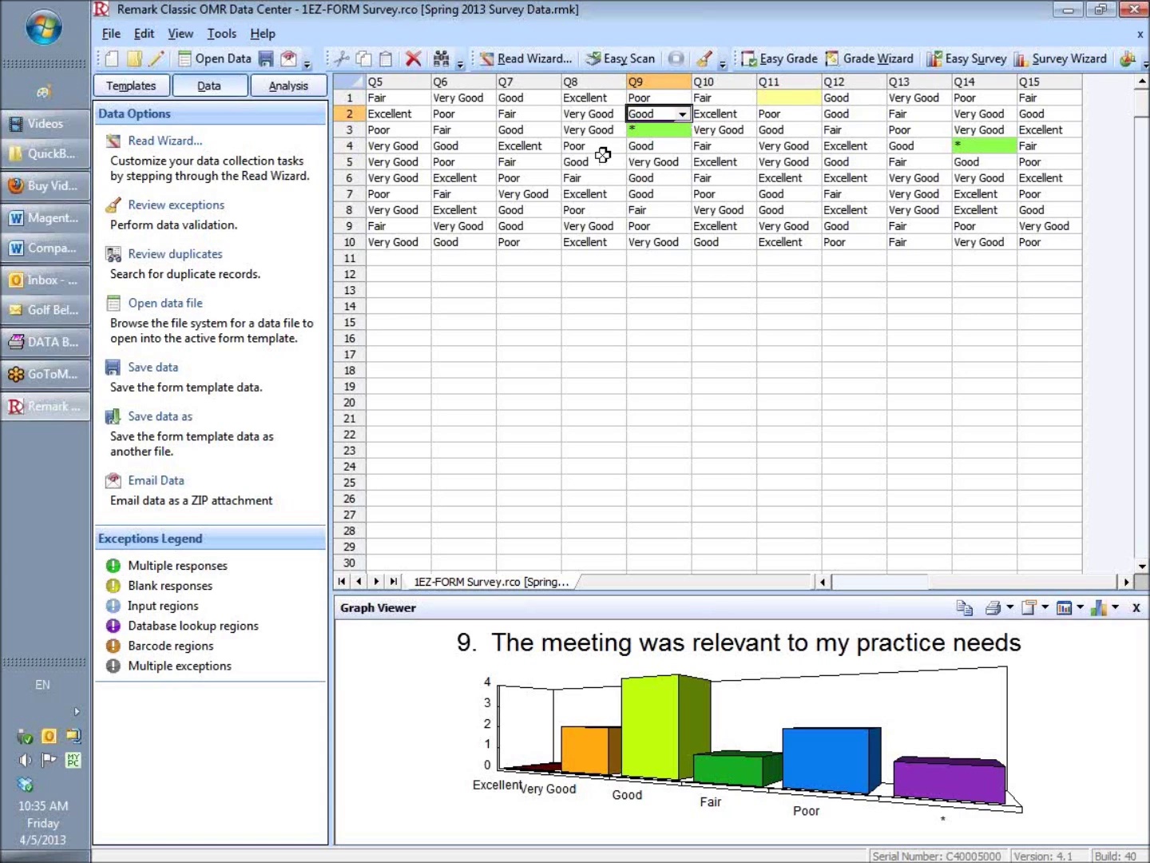
click(266, 59)
drag(957, 582, 845, 579)
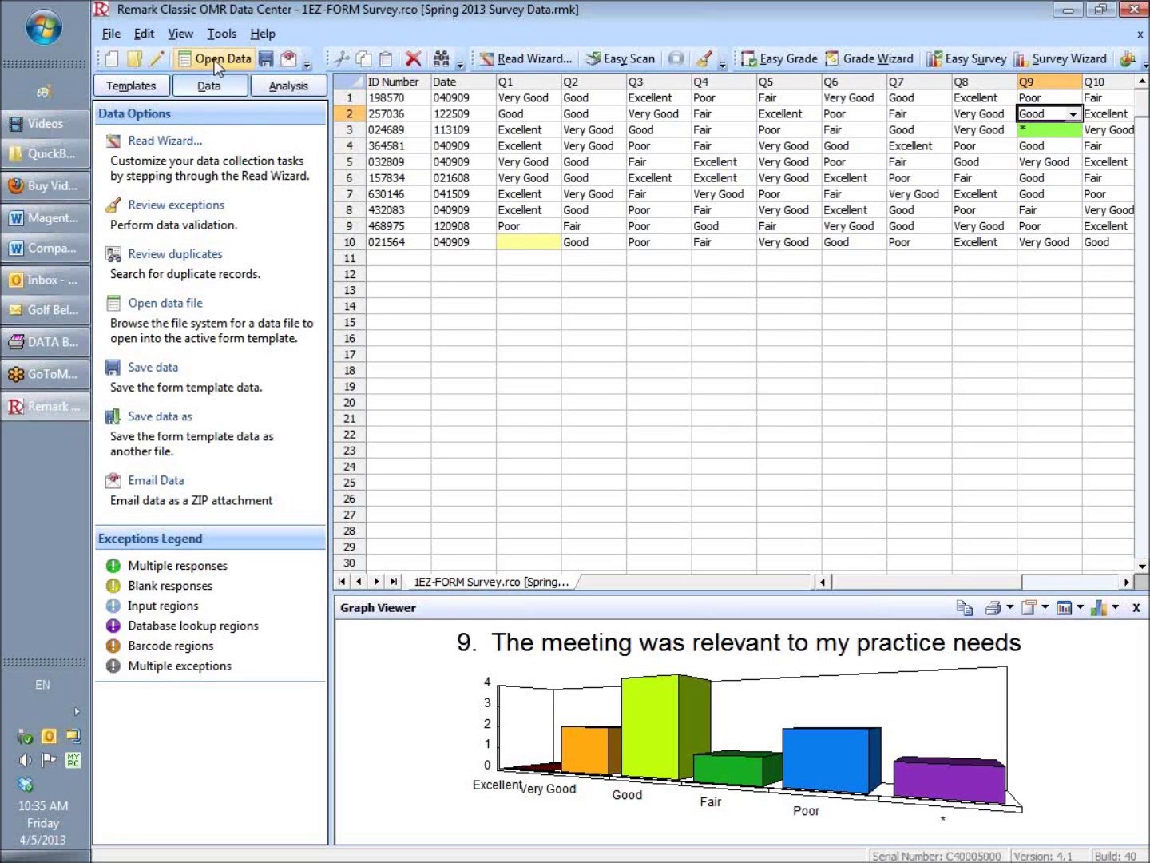
Start saving the data under another file and review the full list of available export file types
click(111, 37)
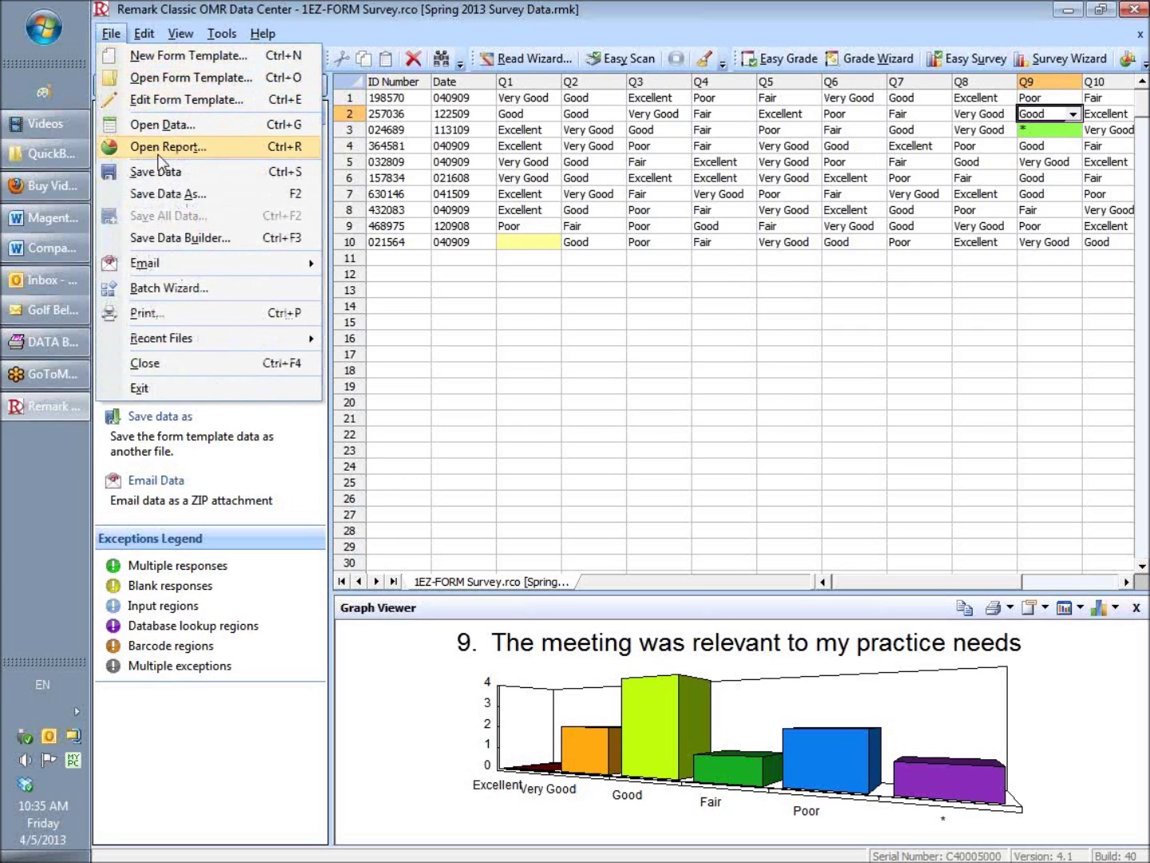
click(168, 196)
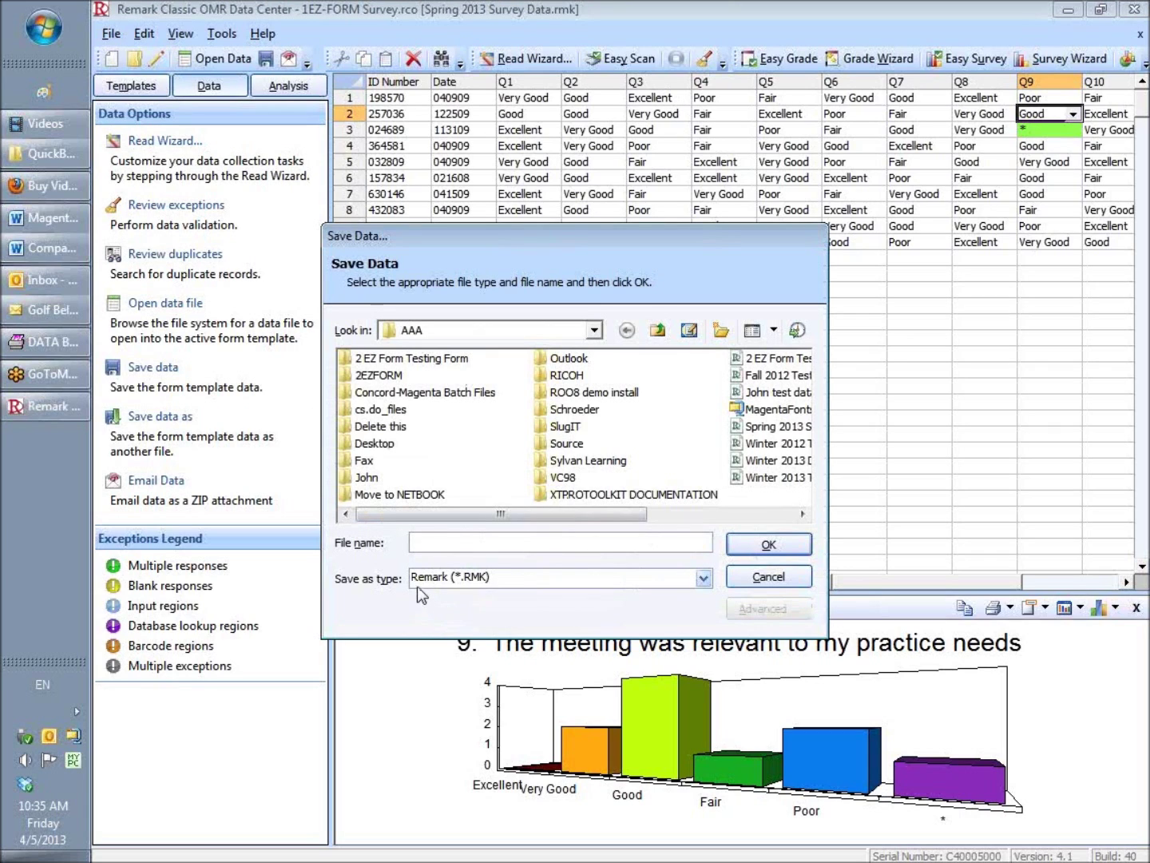
click(703, 579)
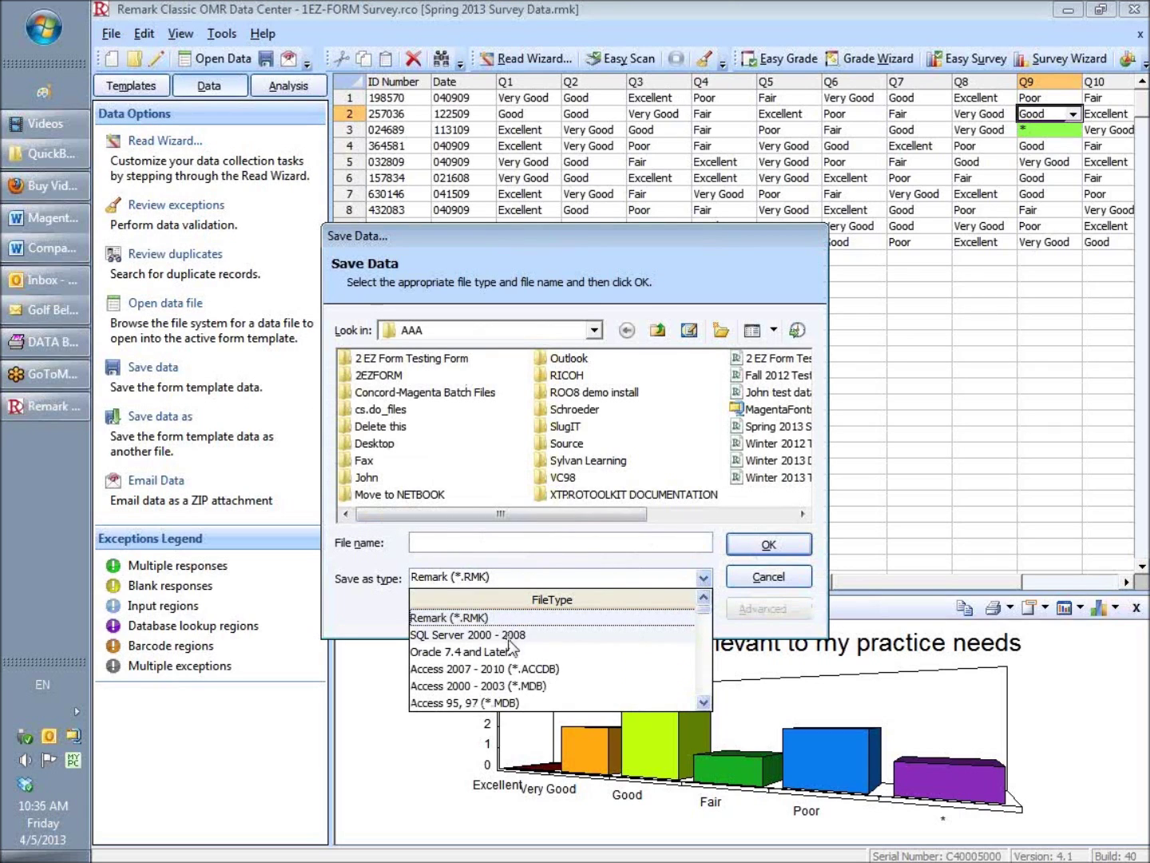
click(704, 700)
click(704, 701)
click(704, 701)
click(704, 701)
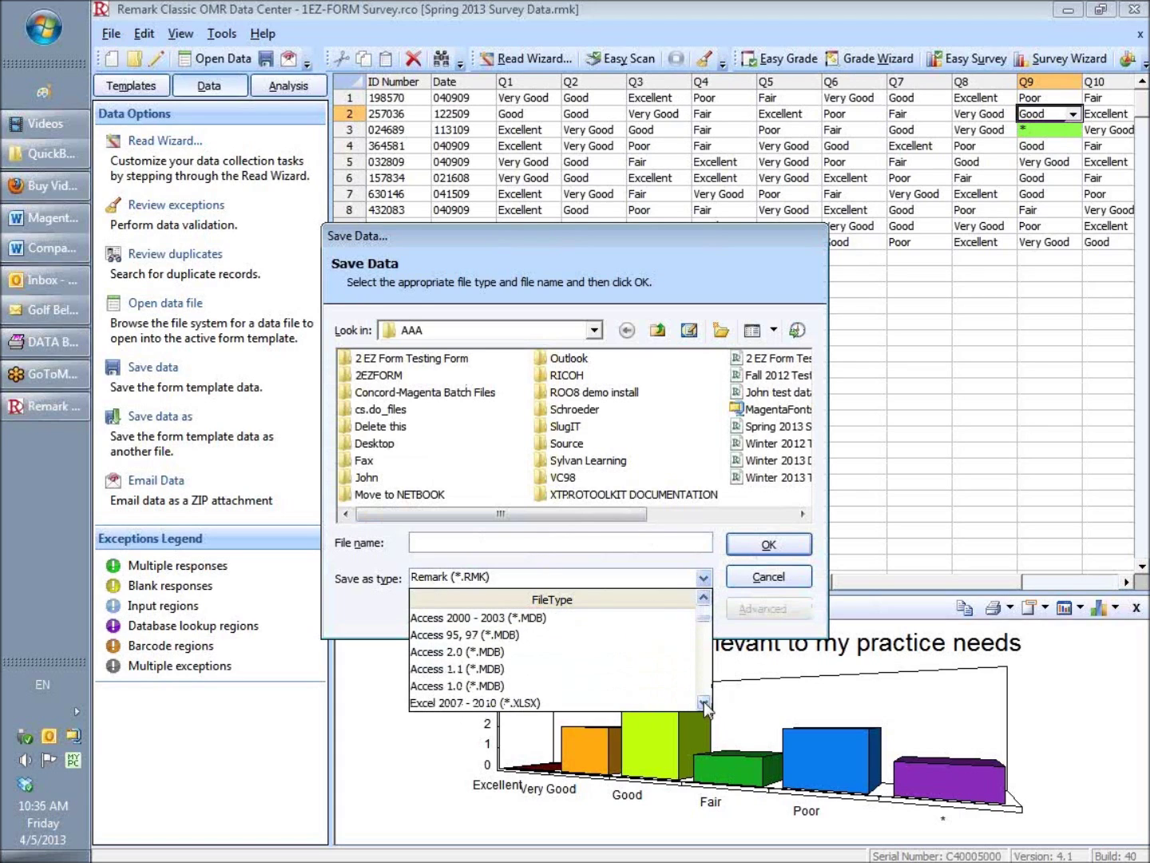
click(703, 701)
click(703, 700)
click(703, 702)
click(704, 701)
click(704, 701)
click(704, 701)
click(703, 700)
click(704, 701)
click(704, 700)
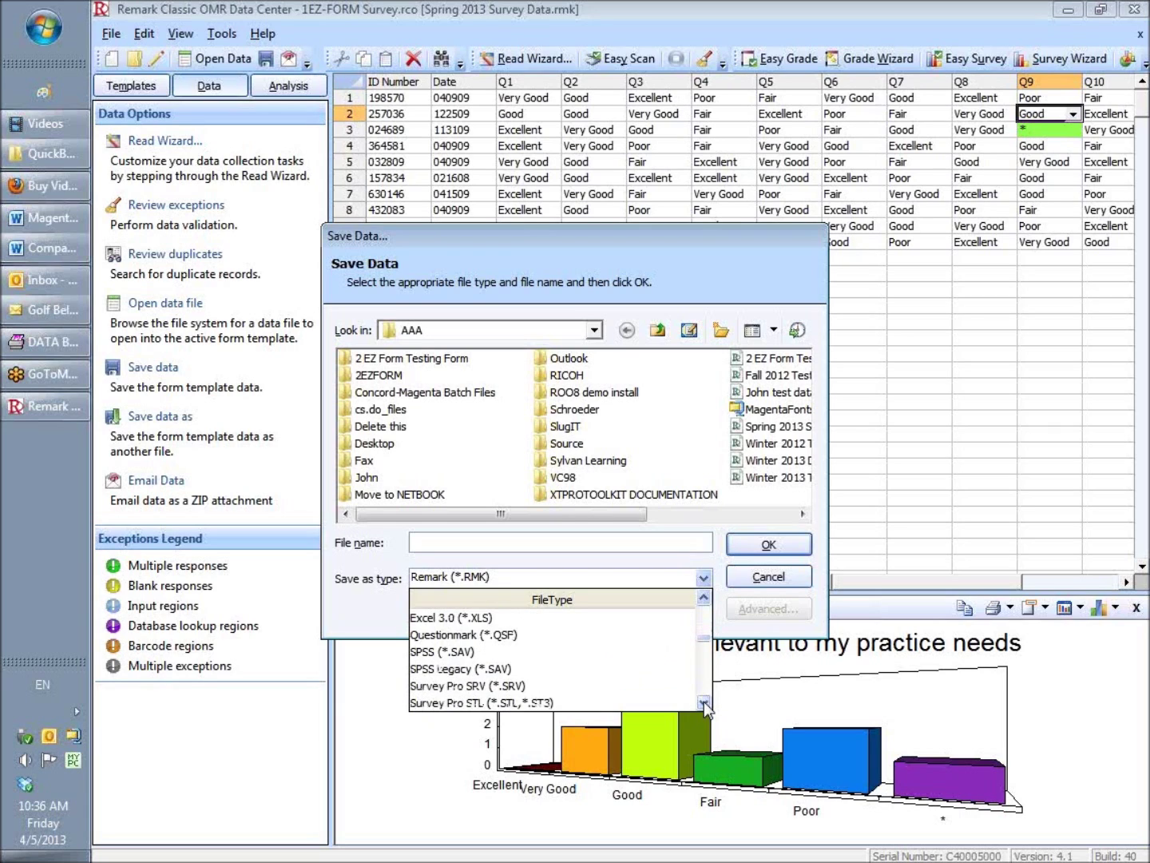
click(704, 701)
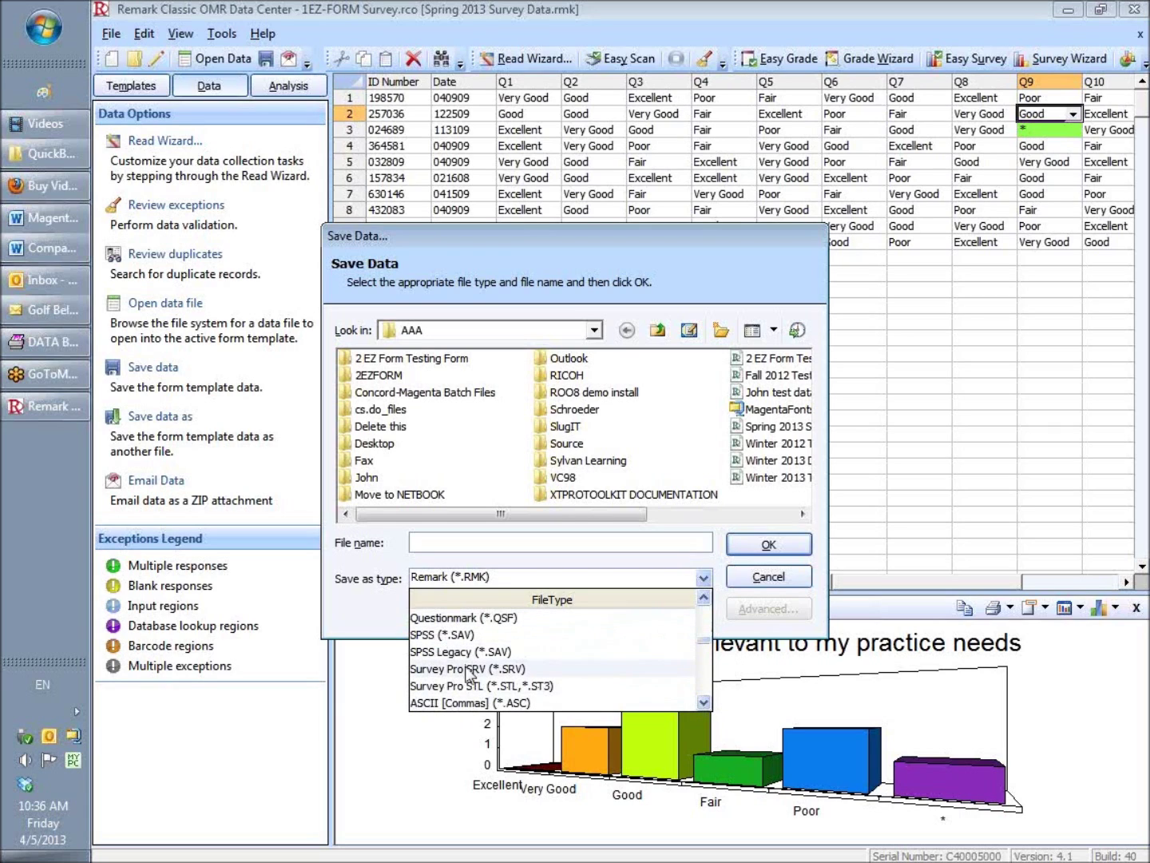
click(704, 701)
click(704, 702)
click(704, 701)
click(704, 701)
click(704, 701)
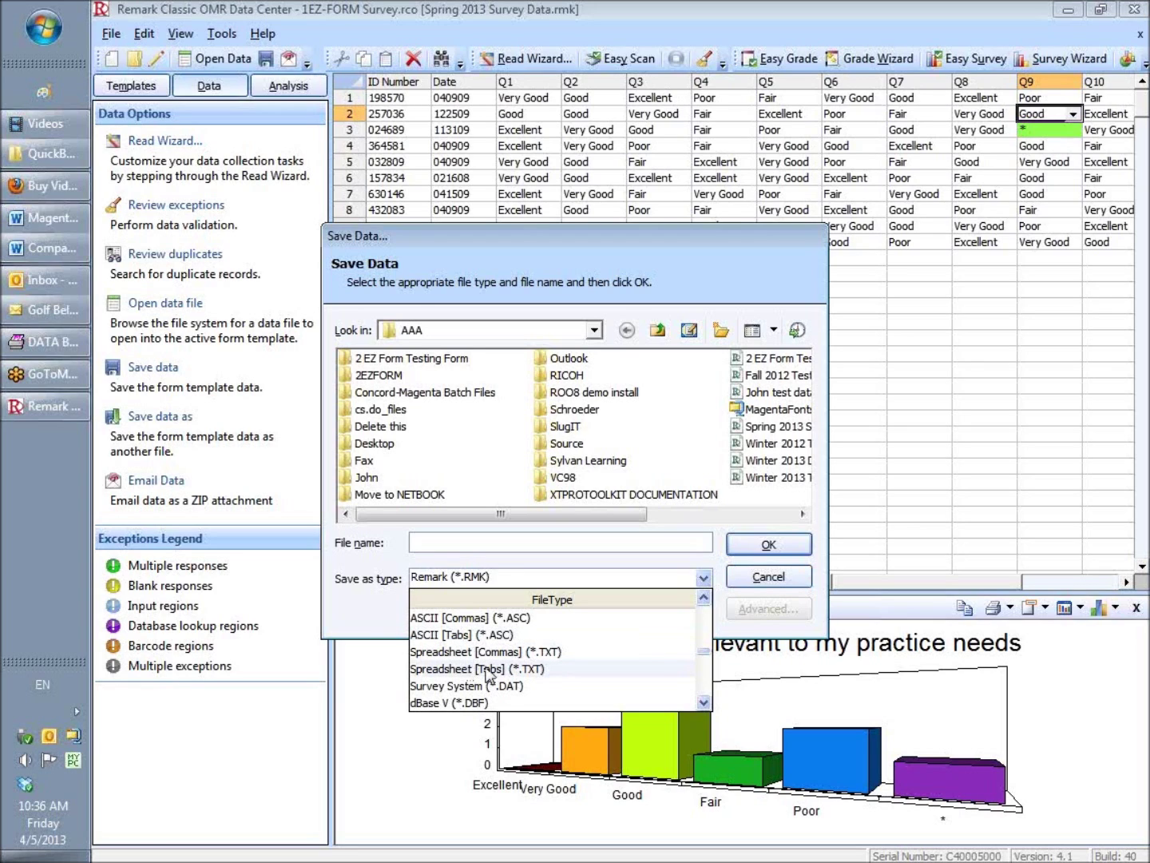
click(703, 702)
click(704, 703)
click(703, 703)
click(704, 703)
click(704, 703)
click(703, 703)
click(704, 703)
click(704, 703)
click(704, 702)
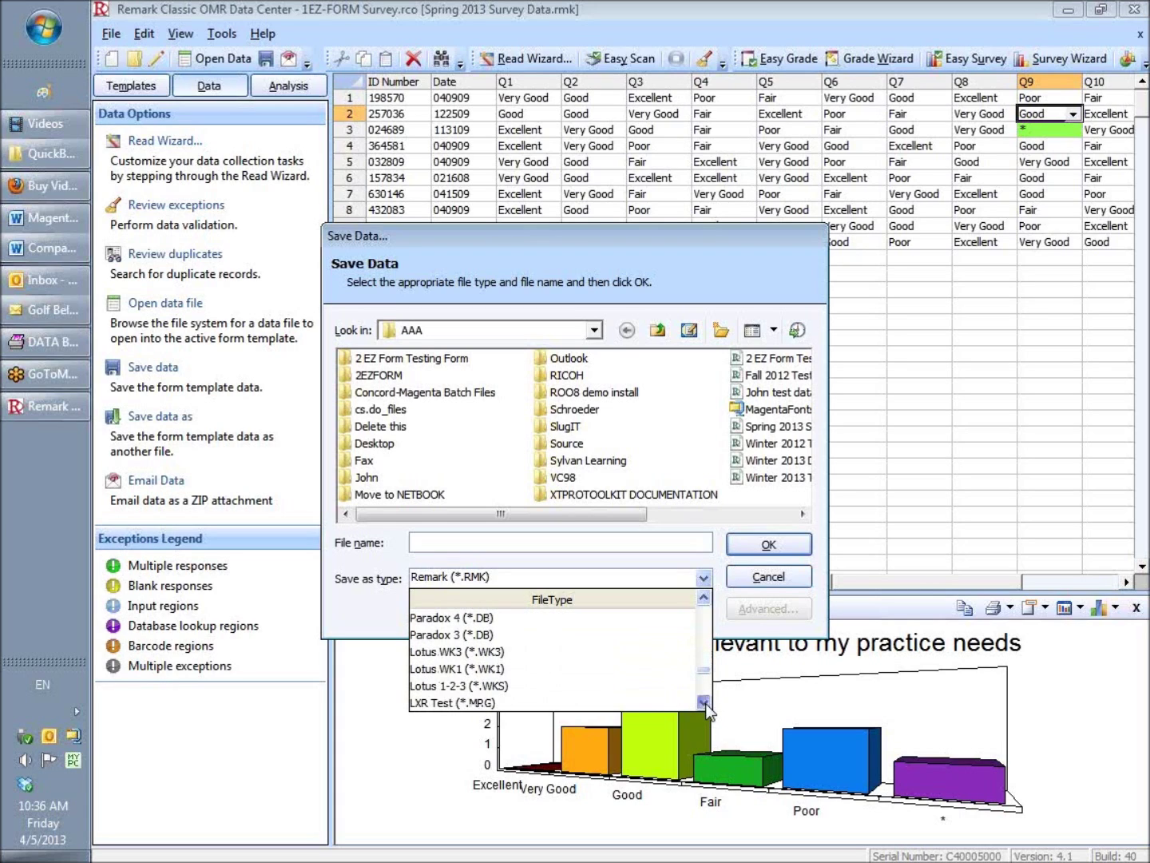
click(704, 703)
click(703, 703)
click(704, 703)
click(704, 703)
click(704, 703)
click(703, 703)
click(704, 703)
click(704, 703)
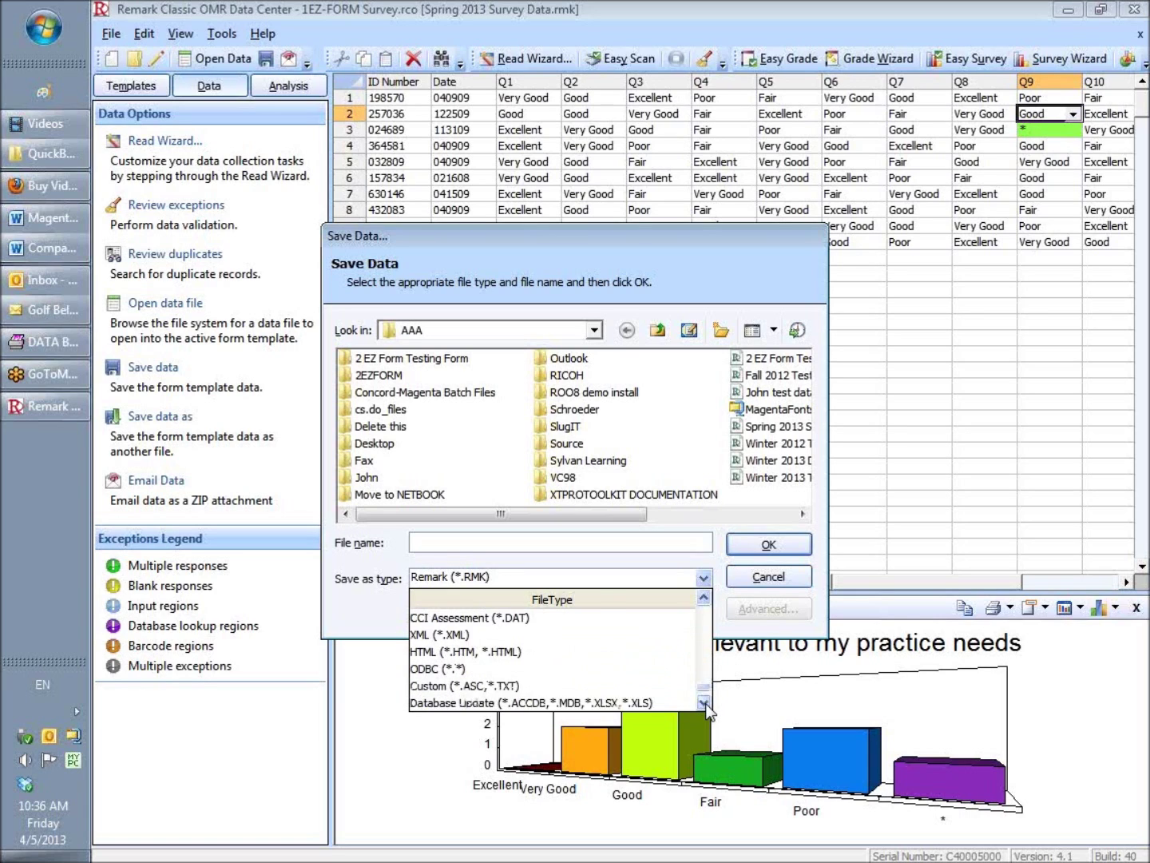
click(704, 703)
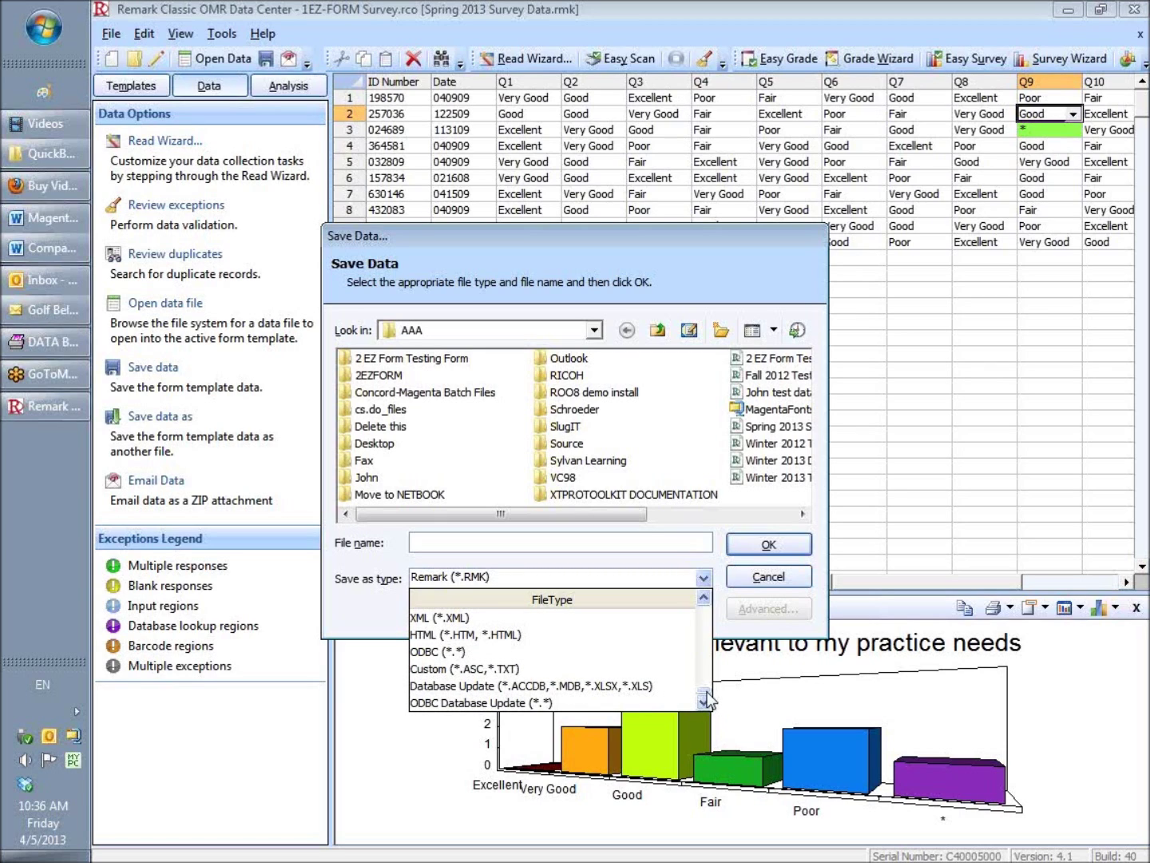
Set the save format to Excel 2007 - 2010 (*.XLSX) and the destination to the AAA folder on drive C
drag(708, 690, 697, 627)
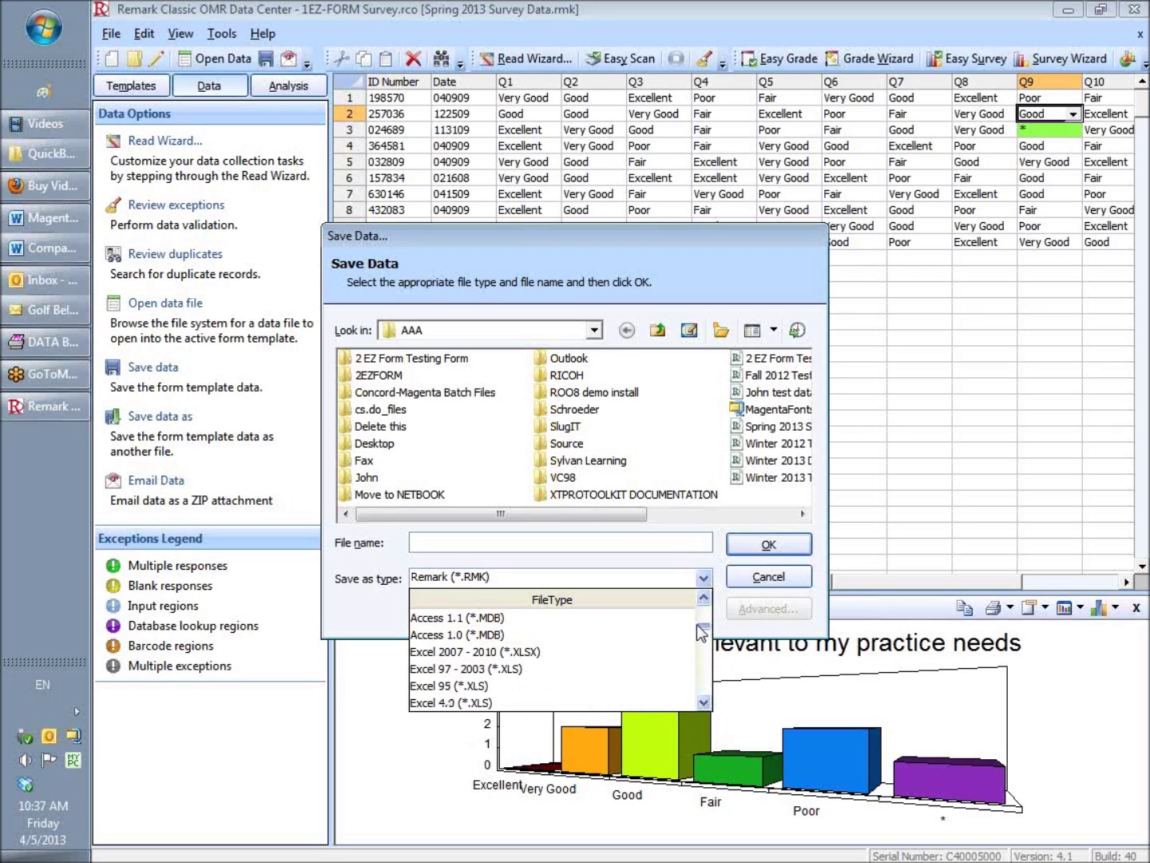
click(471, 651)
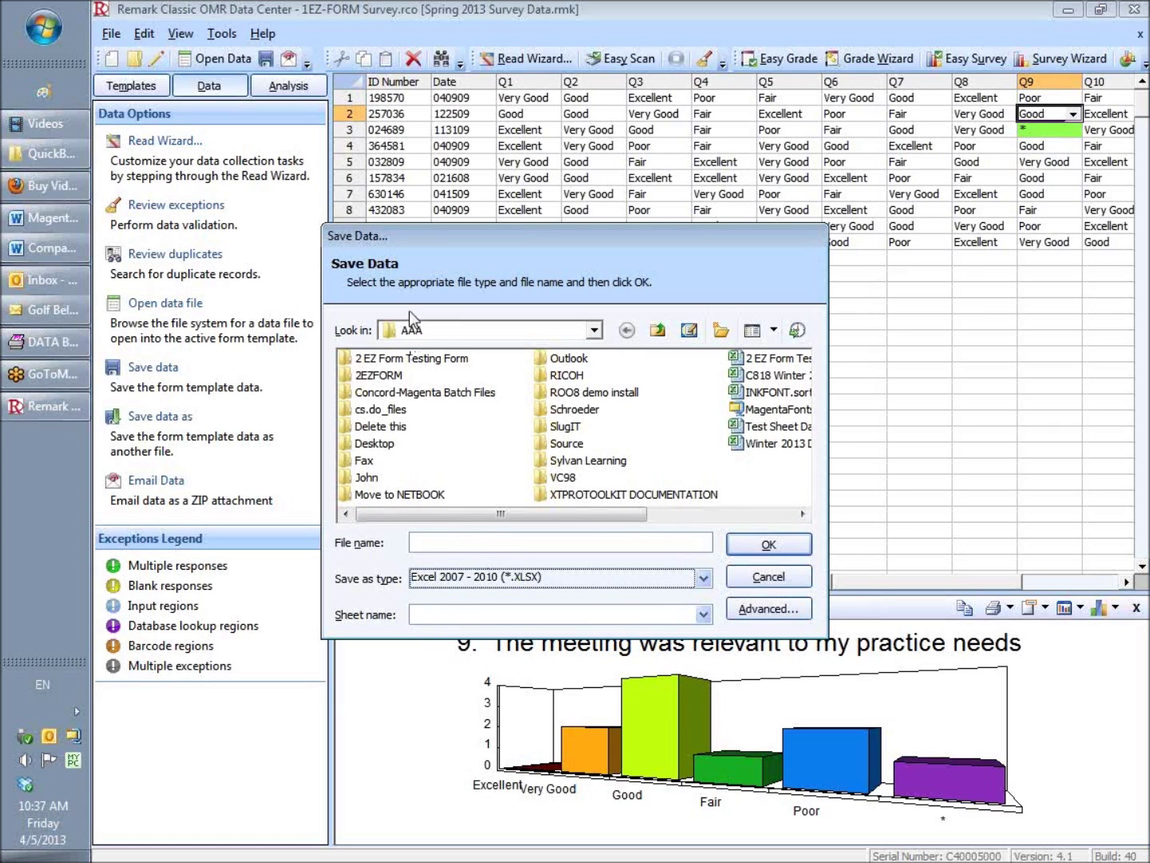
click(595, 331)
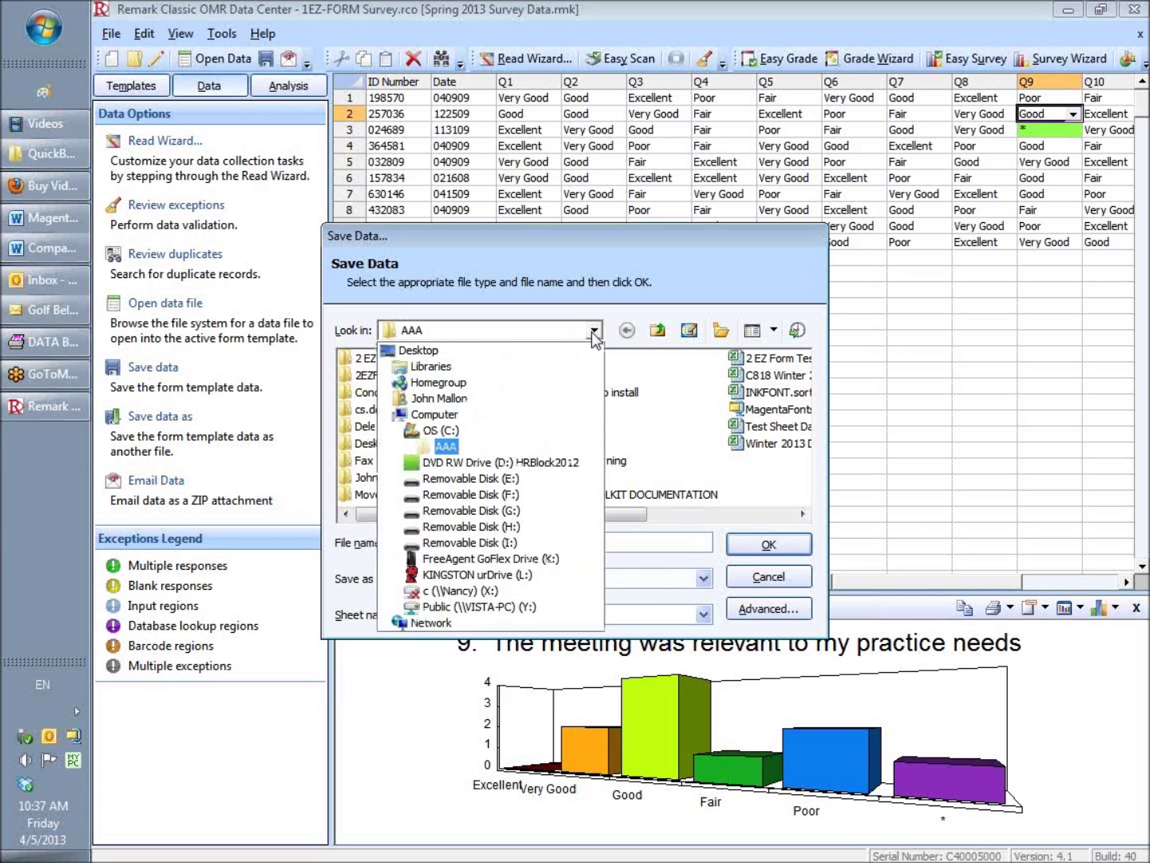
click(438, 450)
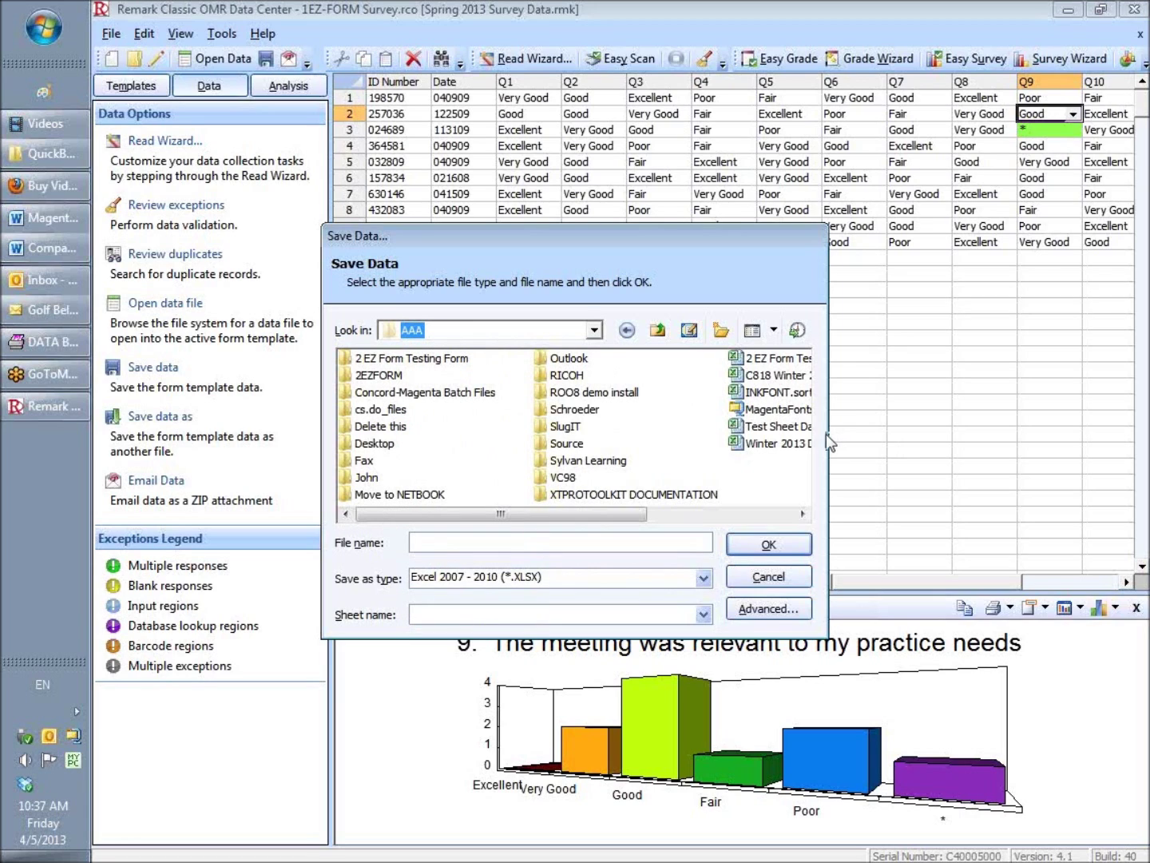
Name the export file Spring 2013 Survey Data
click(594, 543)
text(Spr)
text(ing.)
text(20)
text(1)
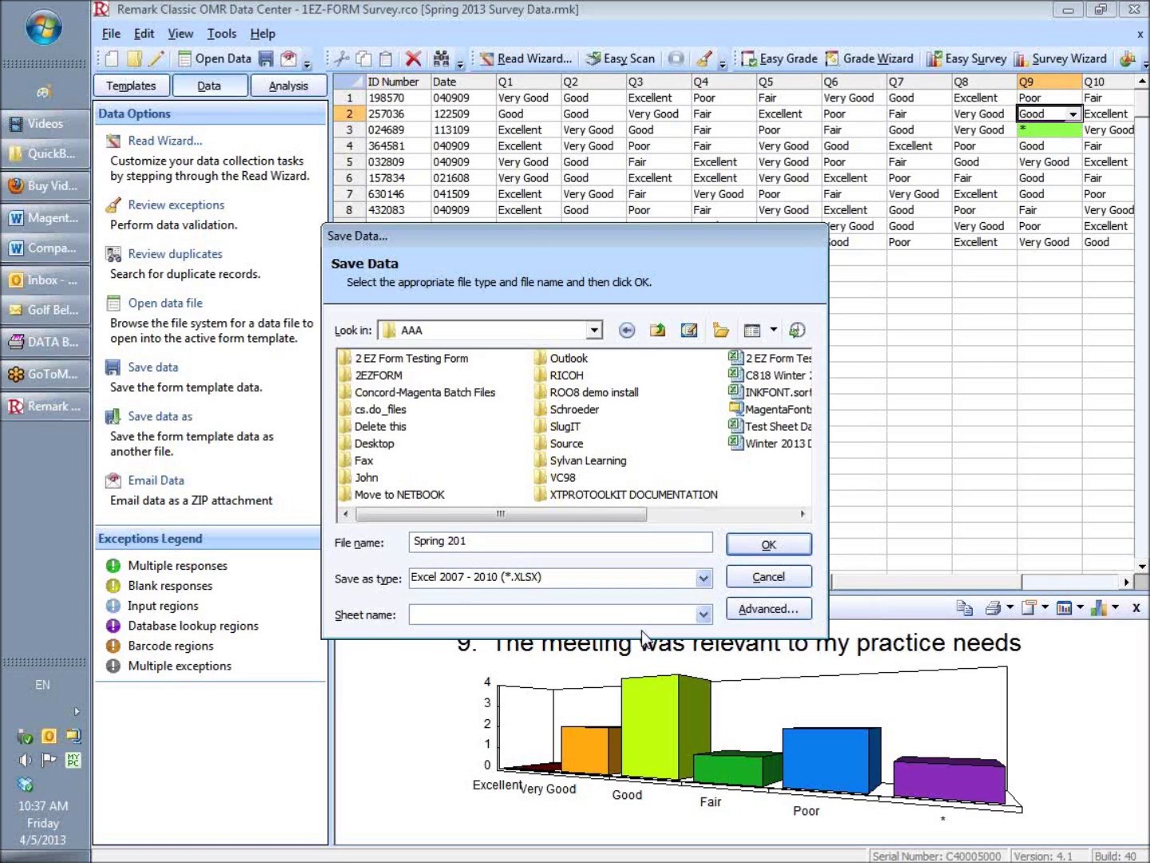
text(3 Survey Data)
key(Tab)
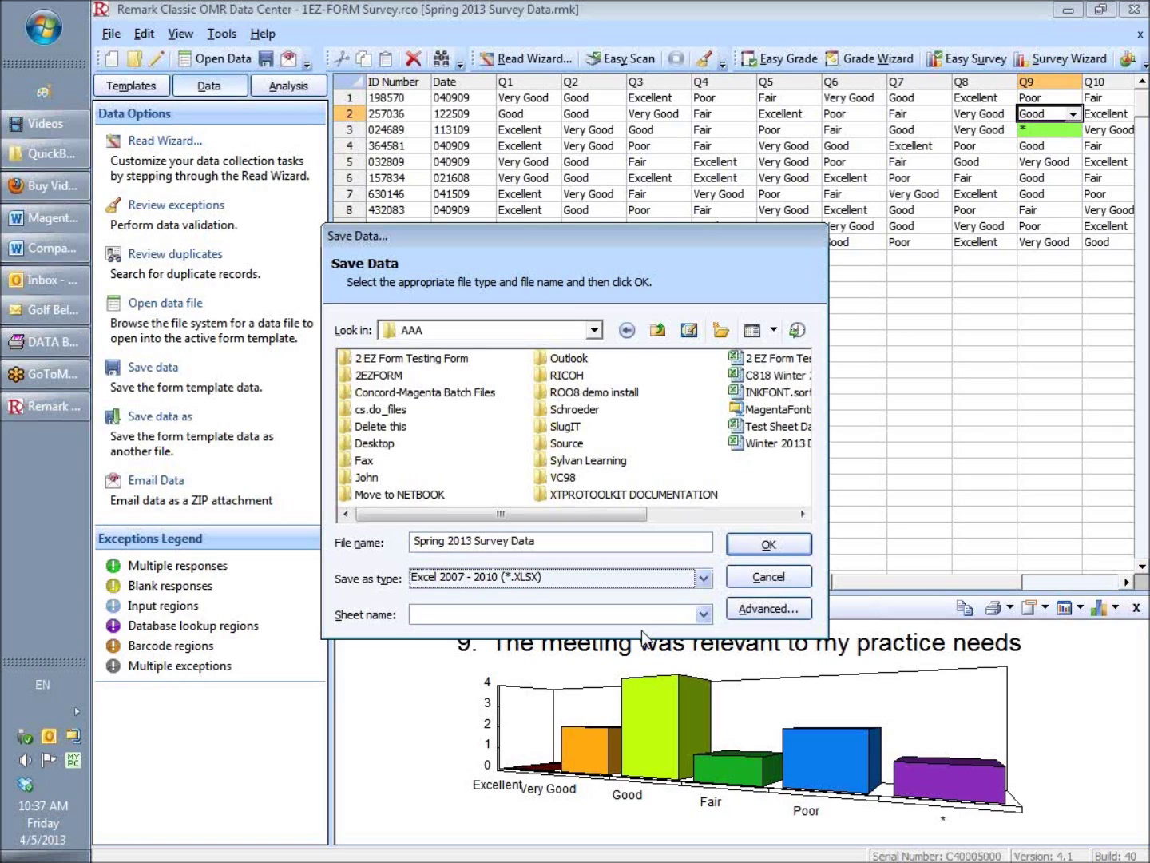
Set the sheet name to Sheet1 and save the Excel file
key(Tab)
text(S)
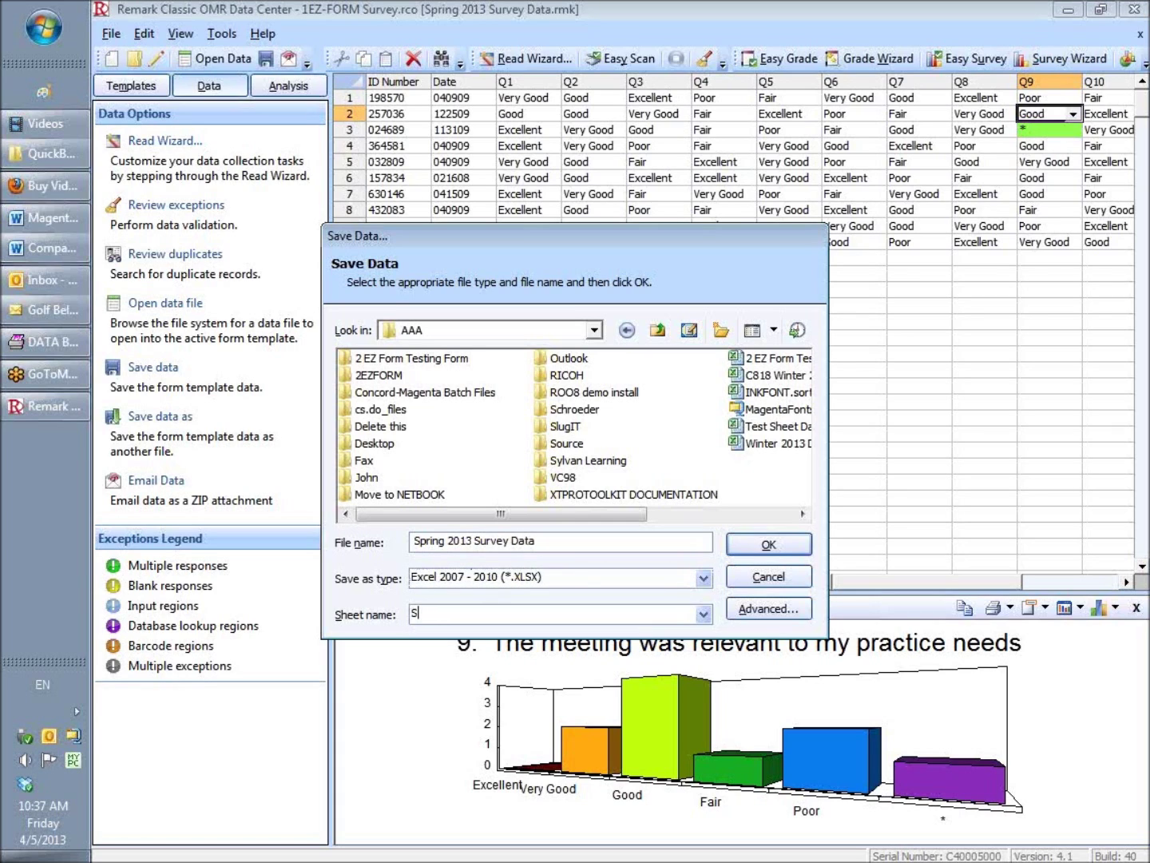
text(heet1)
click(768, 545)
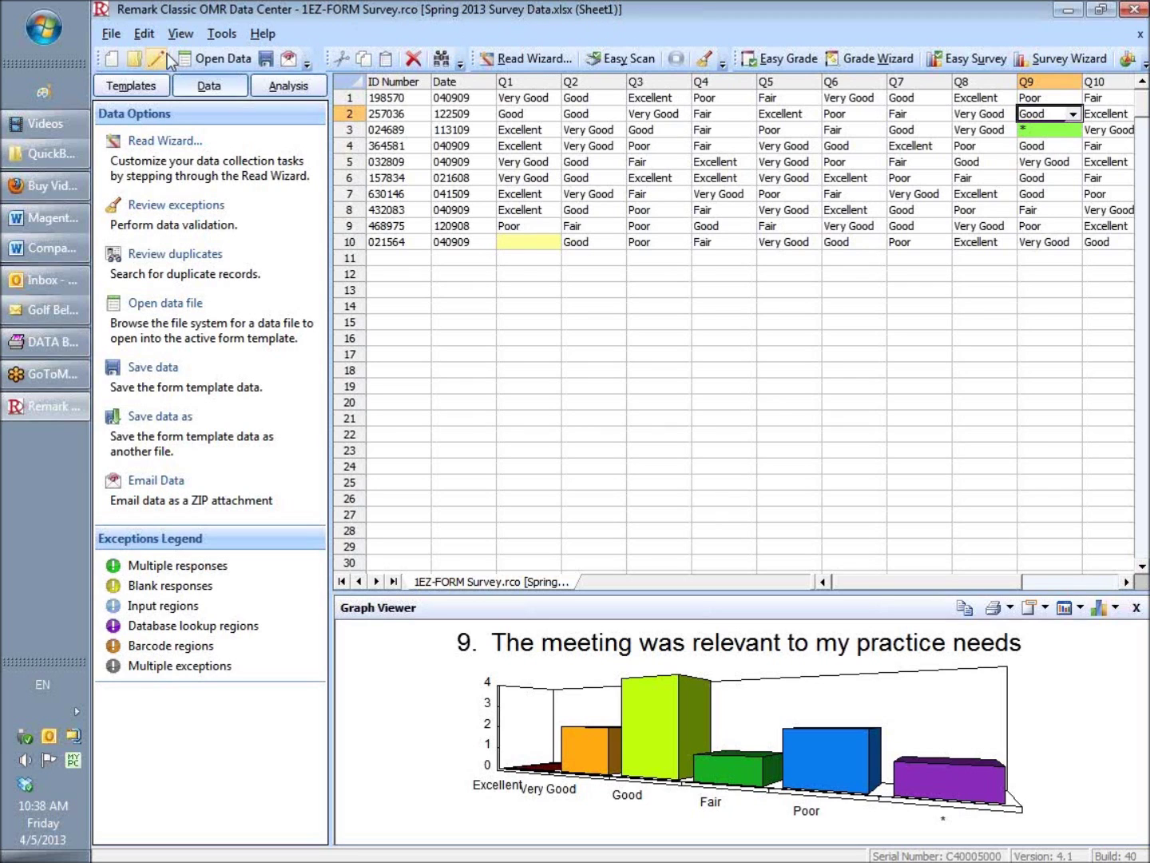
Switch to Windows Explorer and open Spring 2013 Survey Data.xlsx from the AAA folder on drive C
click(39, 151)
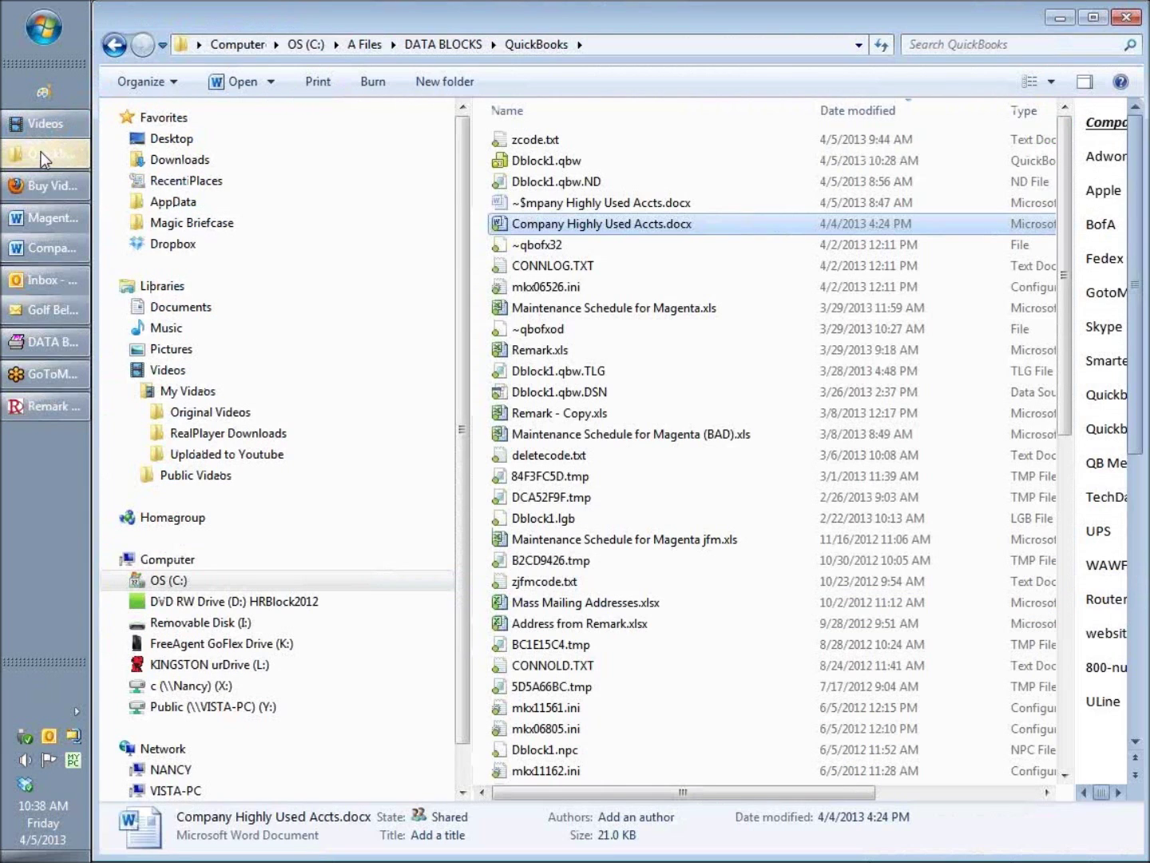
click(160, 580)
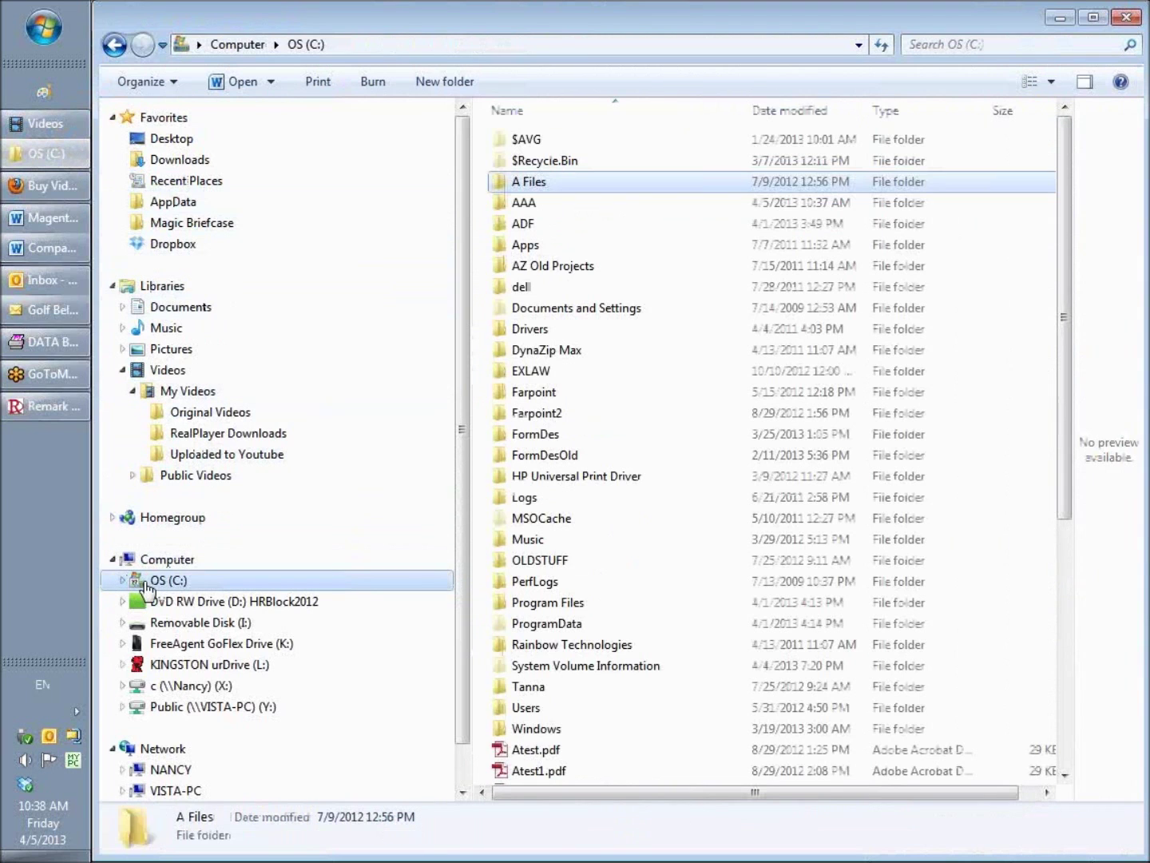
double_click(537, 205)
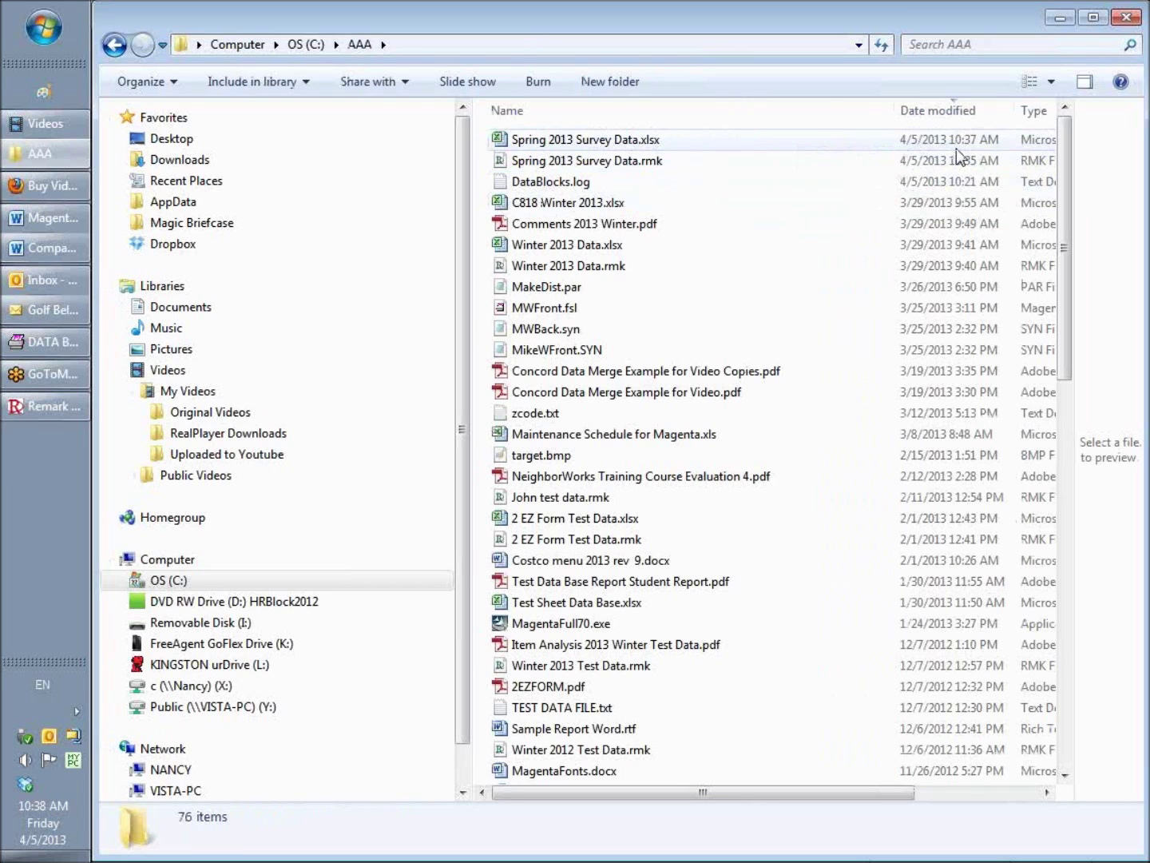
mouse_move(675, 144)
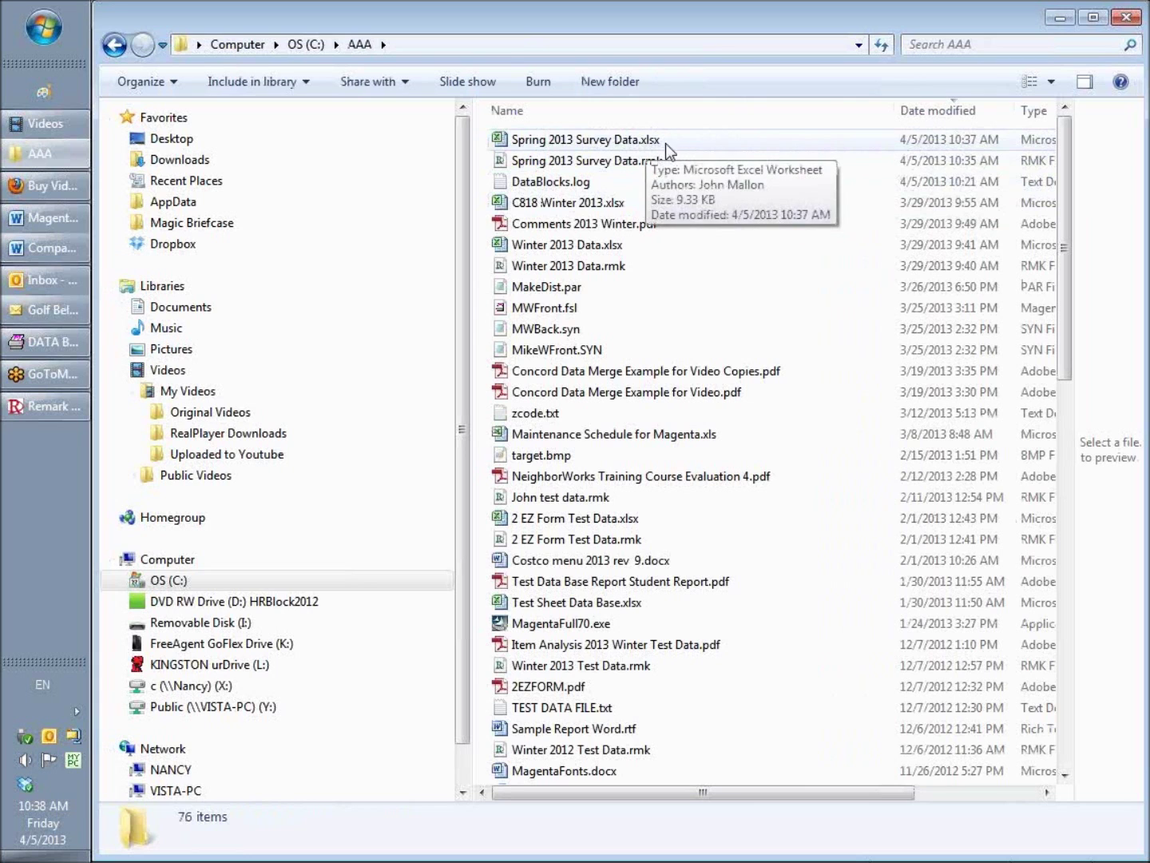
double_click(625, 143)
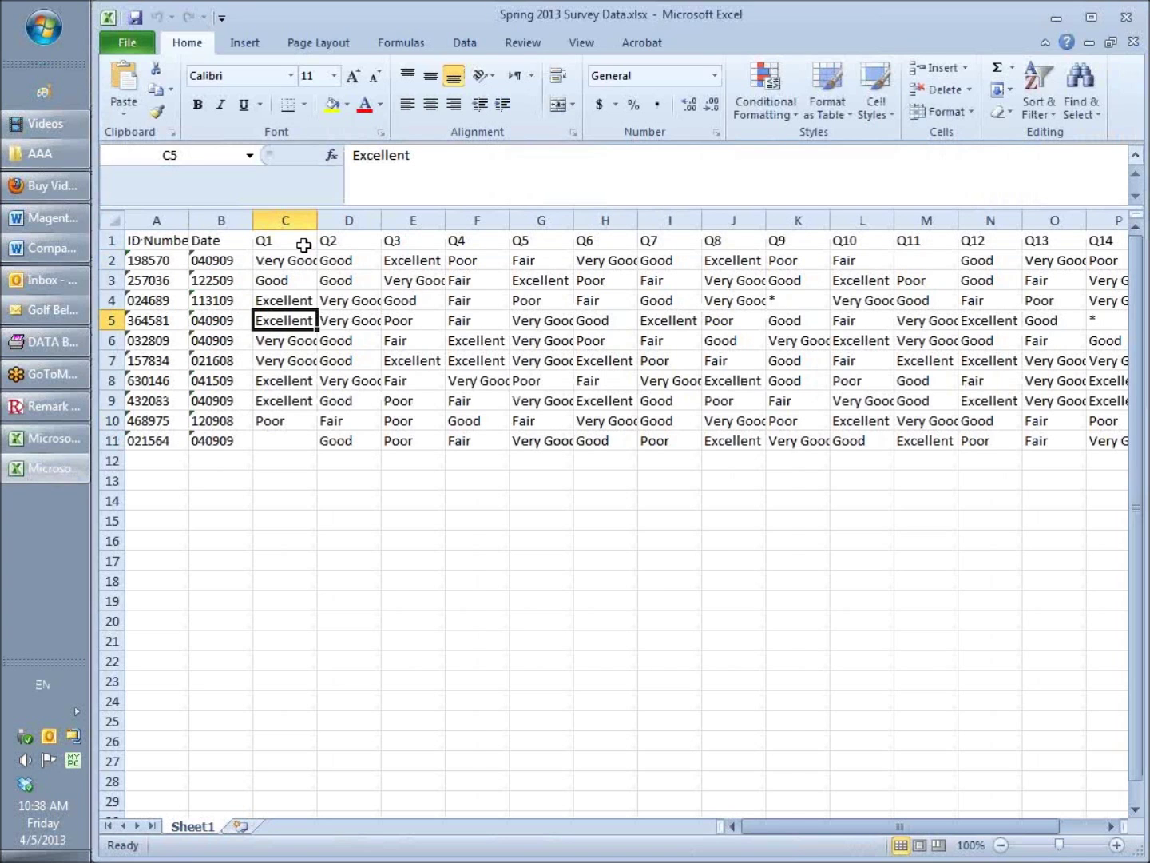
Review the exported question columns through Q15 in Excel, and close the workbook to return to Remark Classic OMR
drag(804, 828, 871, 839)
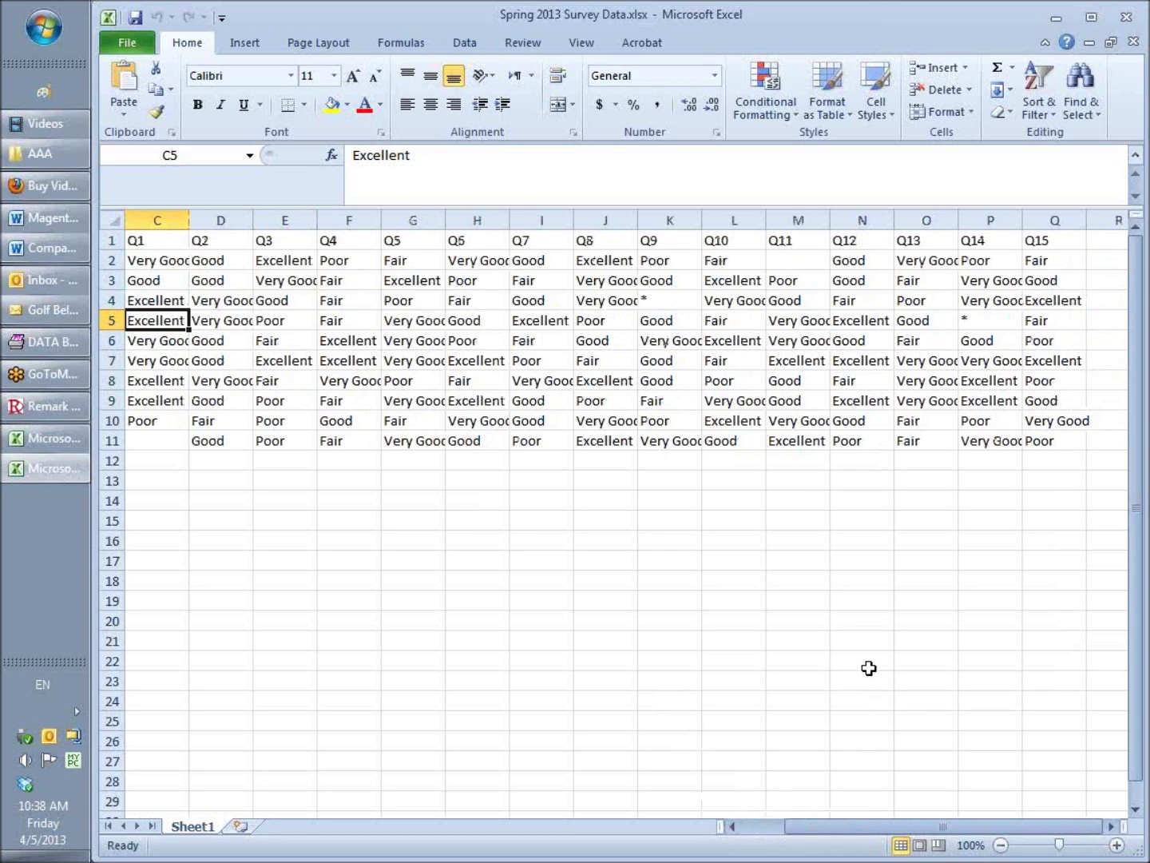
click(1126, 18)
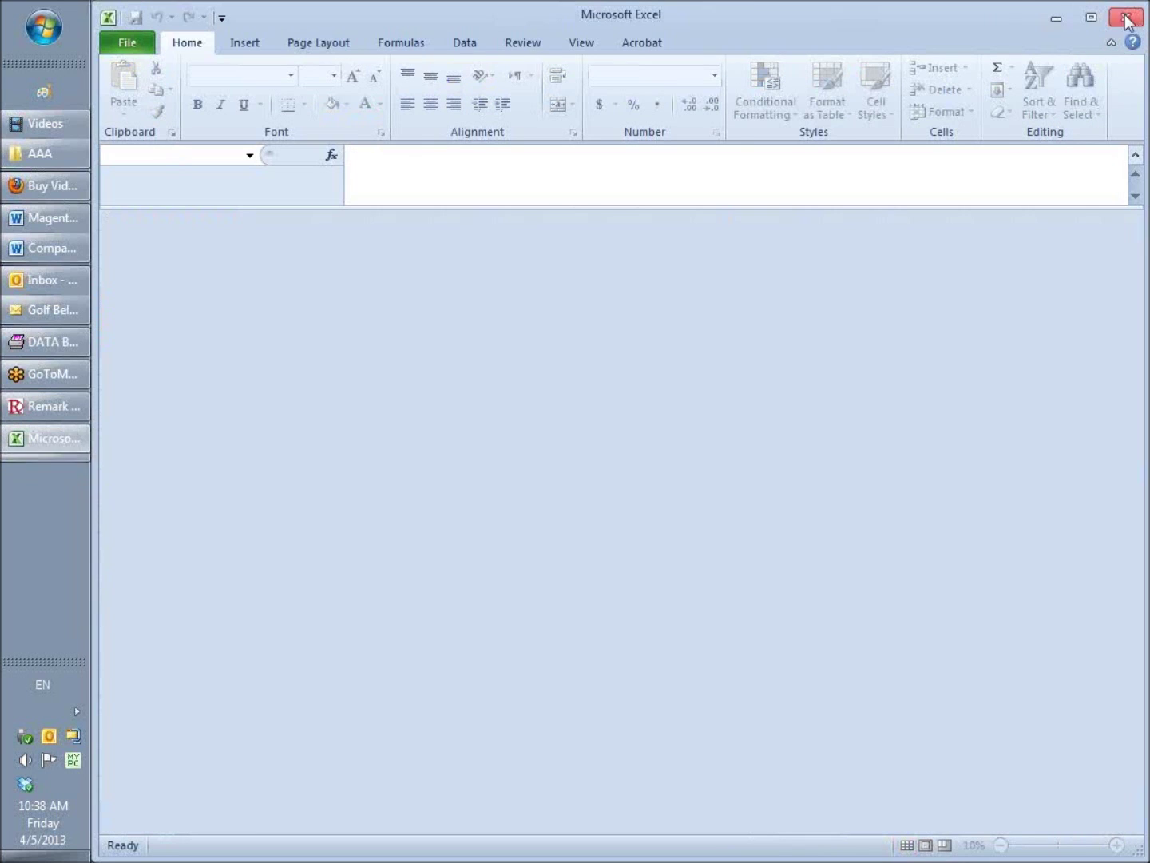
click(1126, 18)
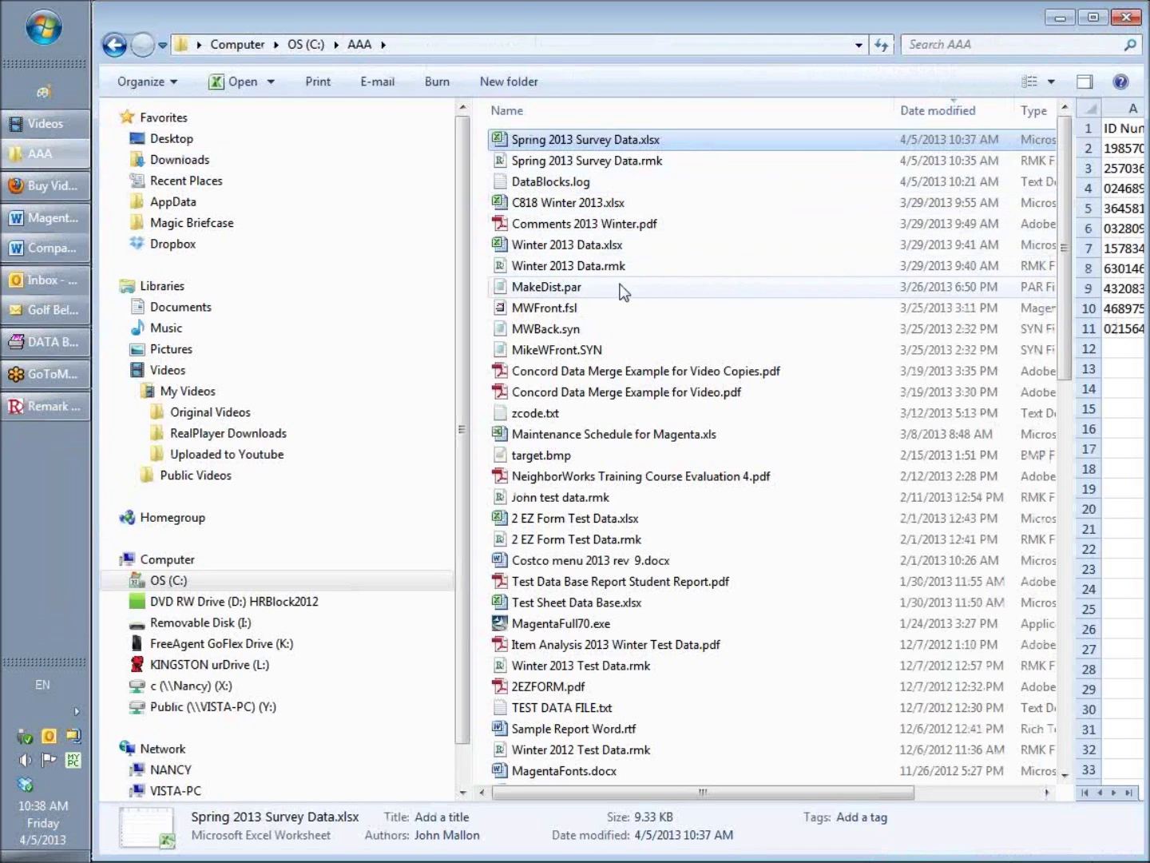
click(39, 342)
click(38, 404)
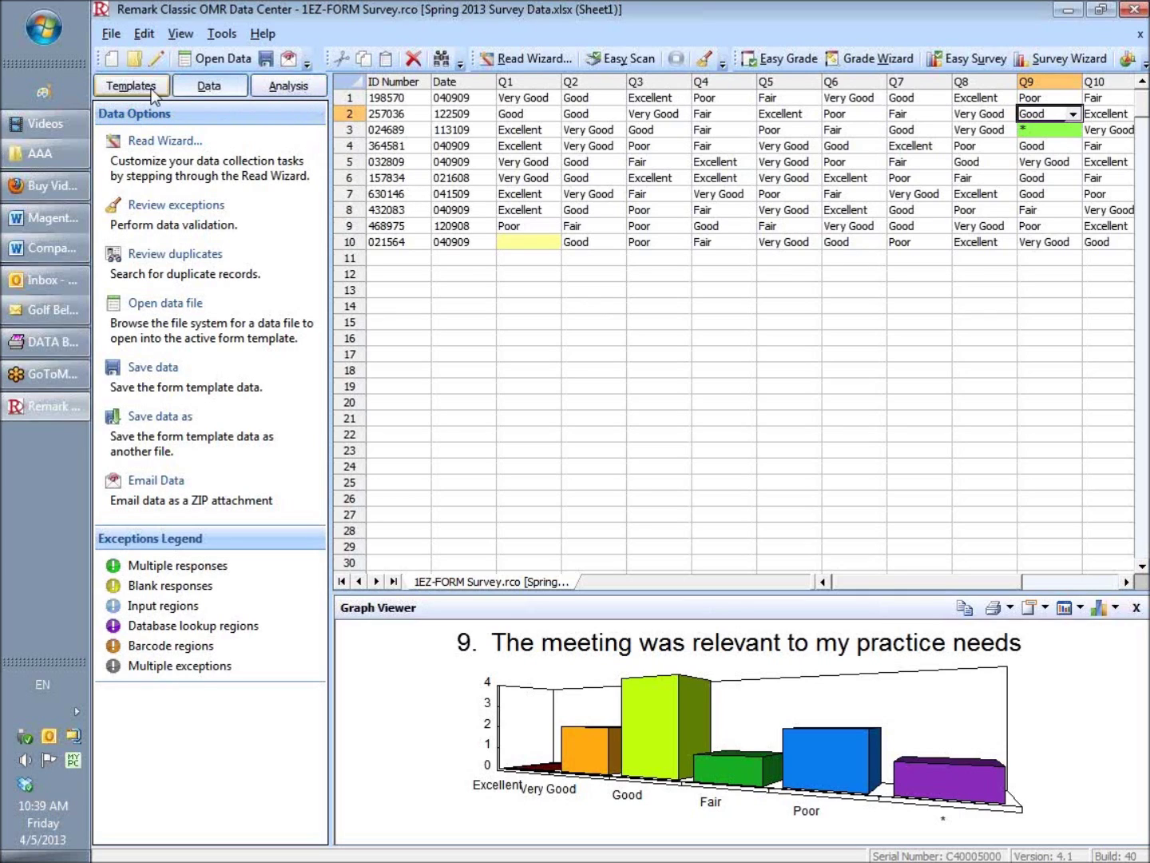
Run an Easy Survey analysis on the saved survey data using the default survey settings
click(284, 86)
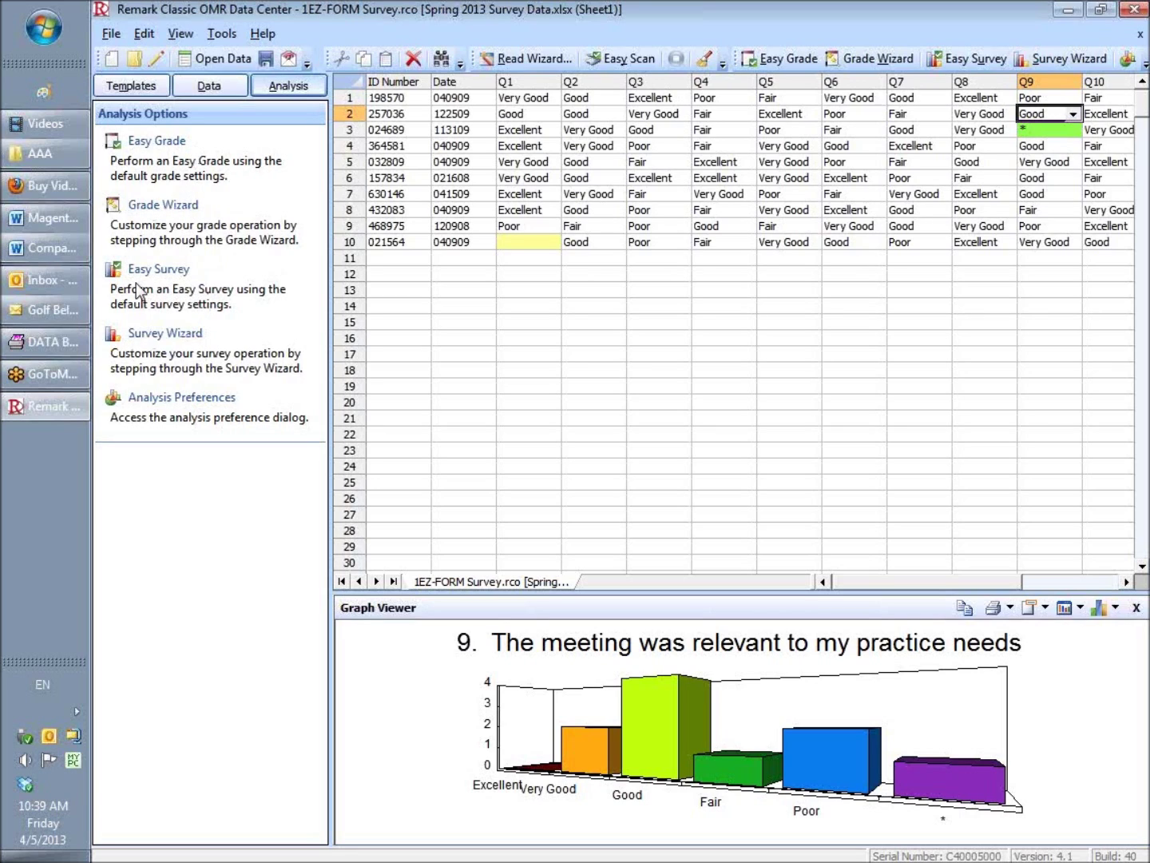
click(176, 270)
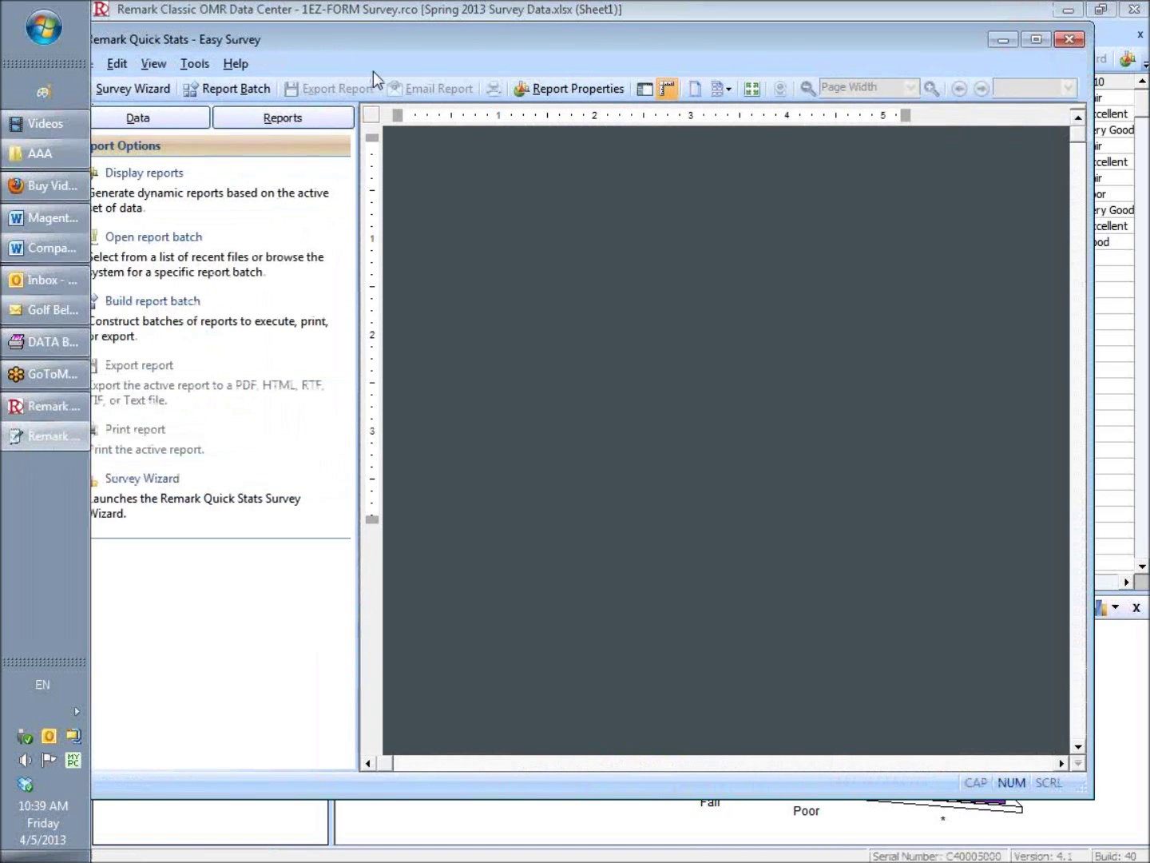
drag(370, 35, 407, 40)
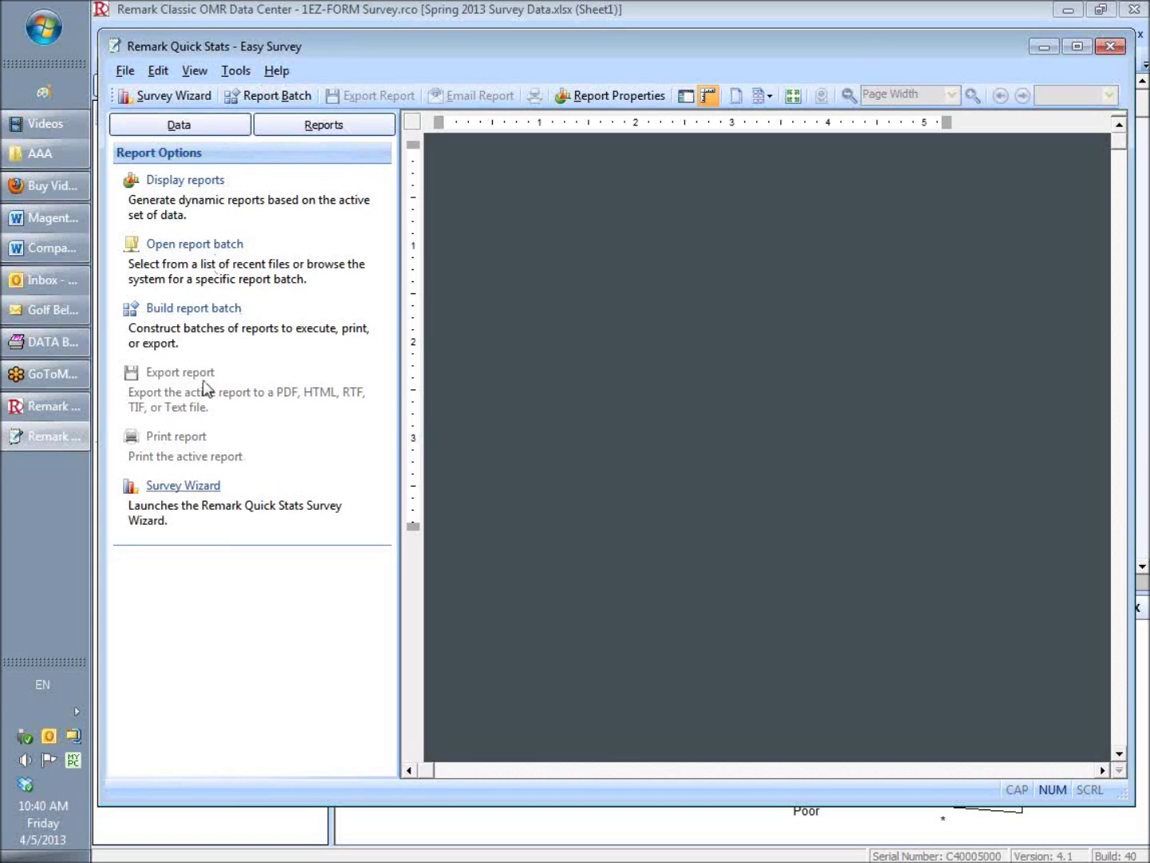
Generate the 204 - Condensed Item Analysis Report from the survey data and review its first page
click(216, 186)
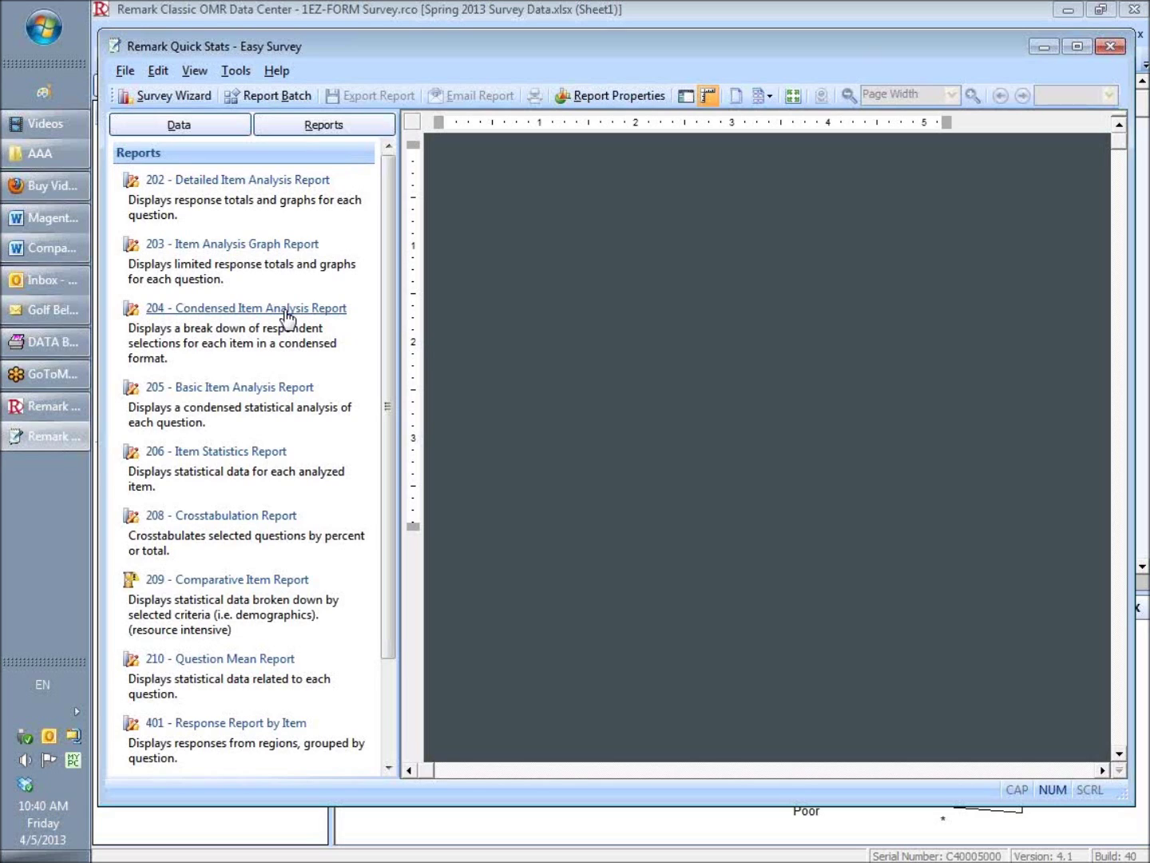
click(258, 309)
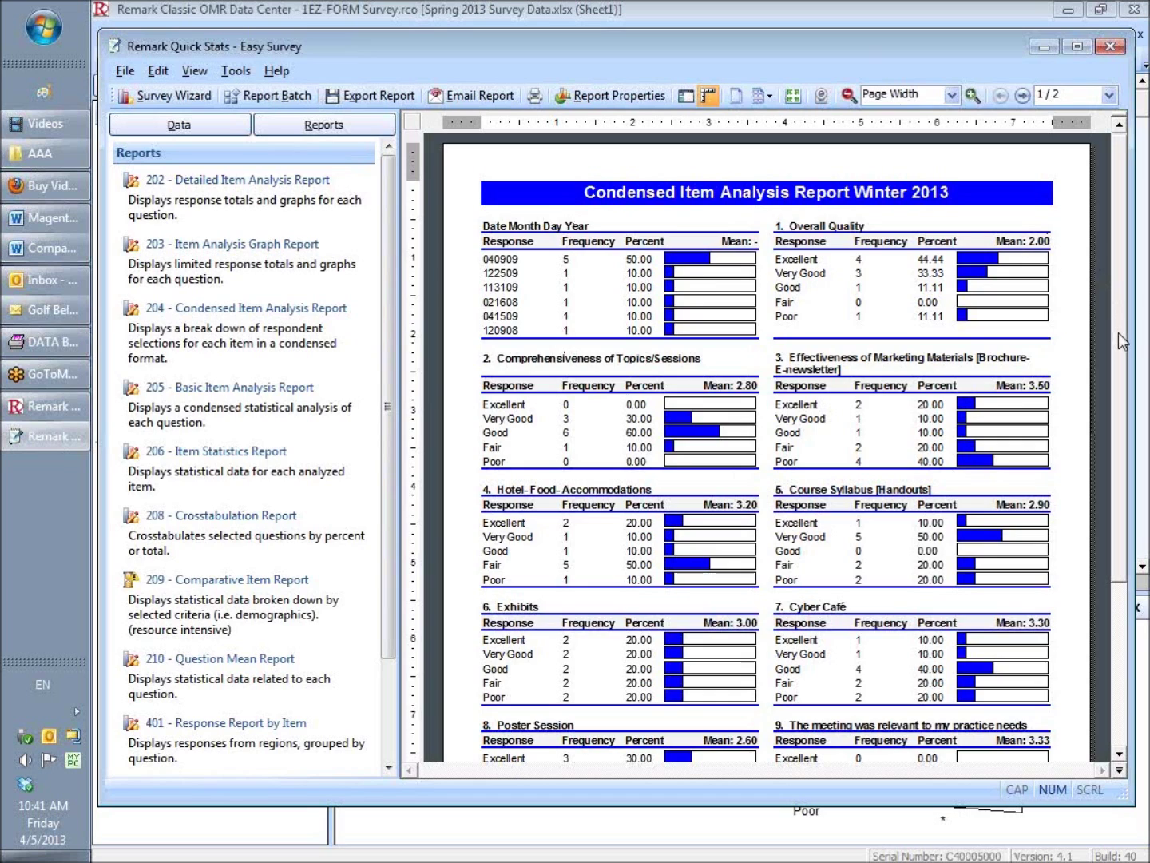
scroll(1118, 335, down, 2)
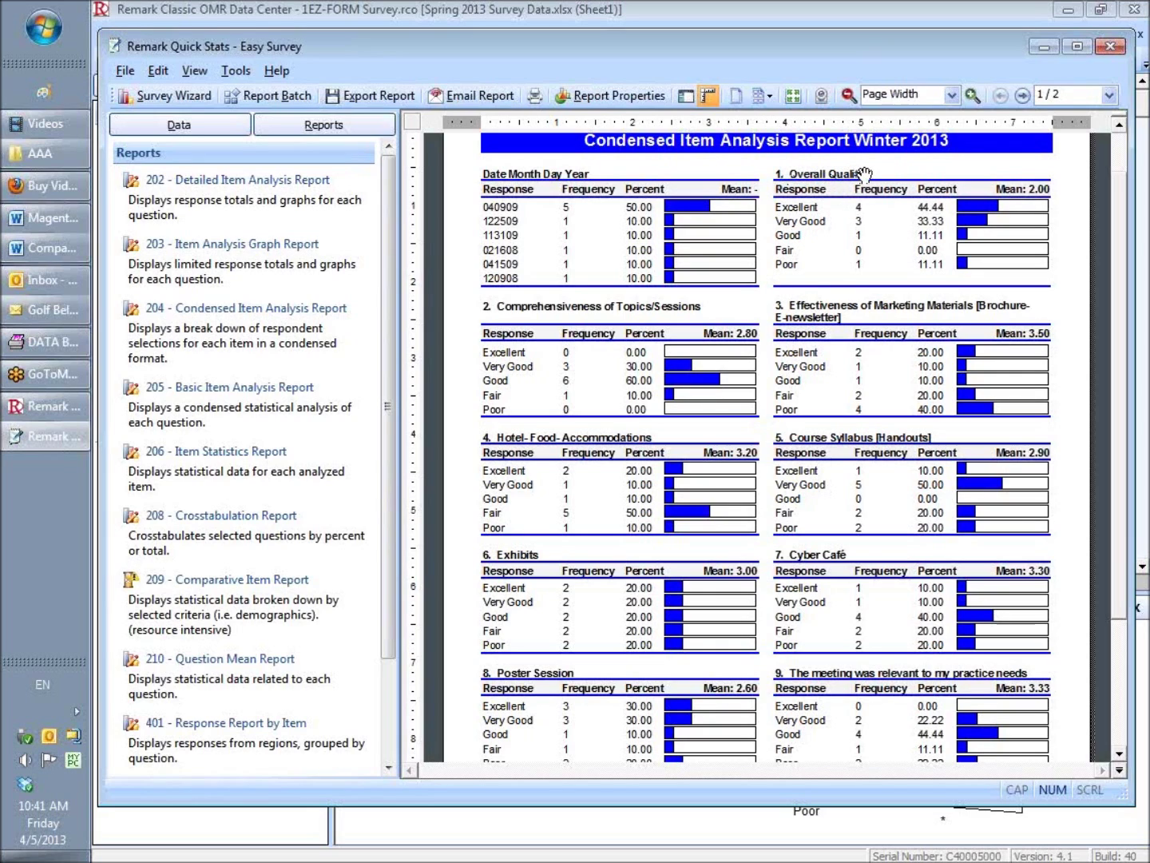
Switch to DATA BLOCKS Magenta and examine the question block on the EZ-FORM Survey form
click(51, 404)
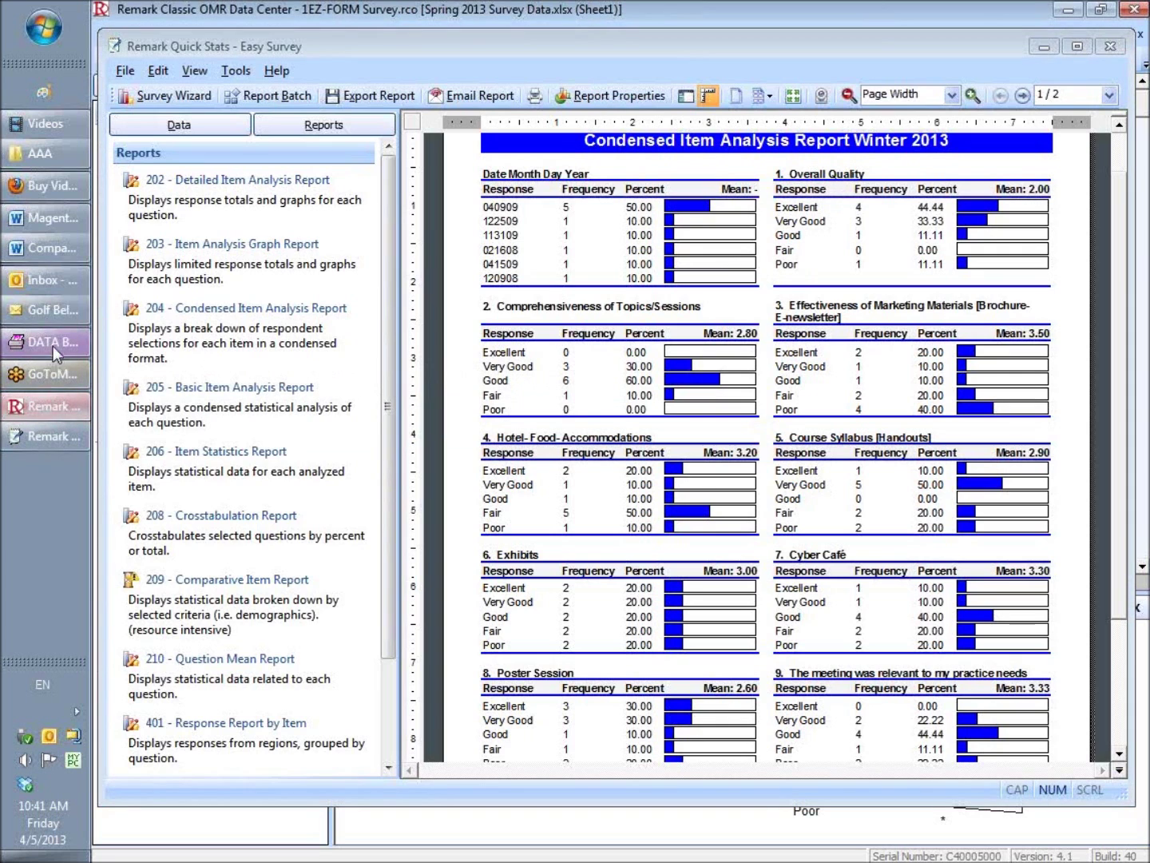
click(29, 346)
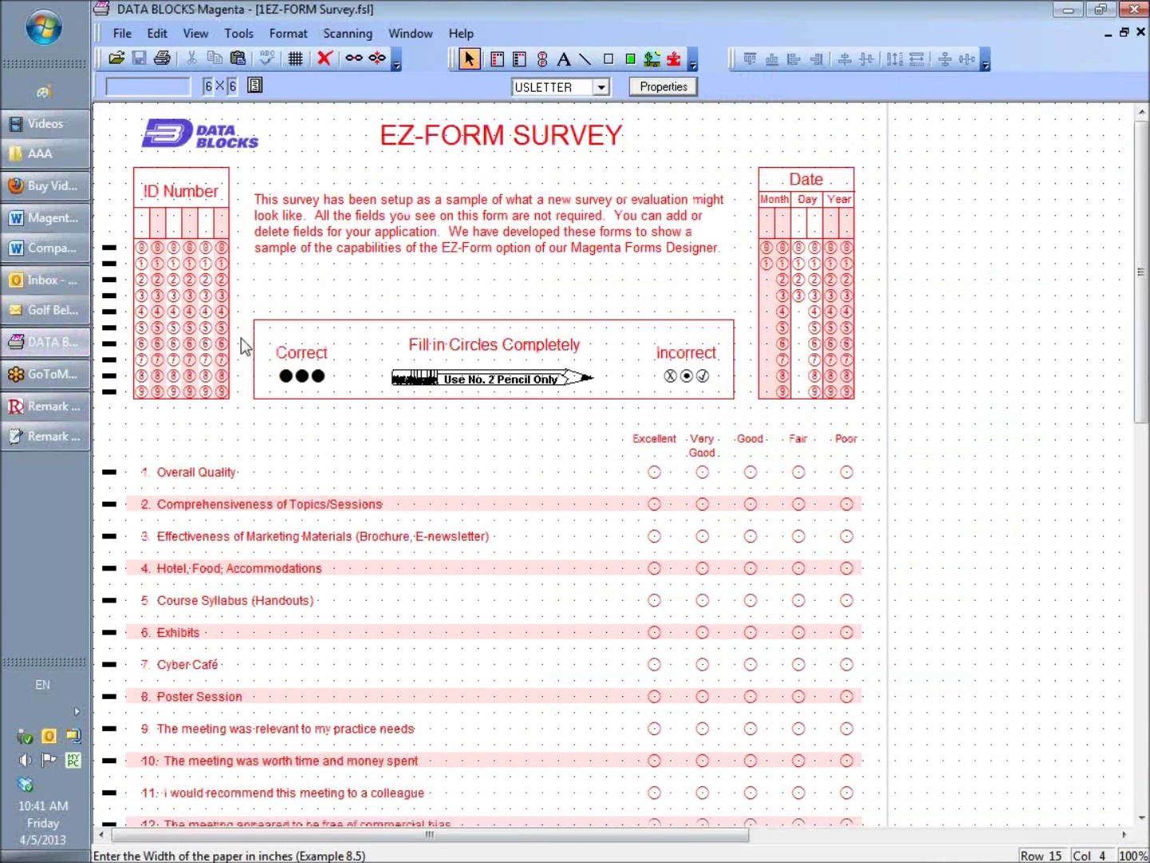
click(707, 473)
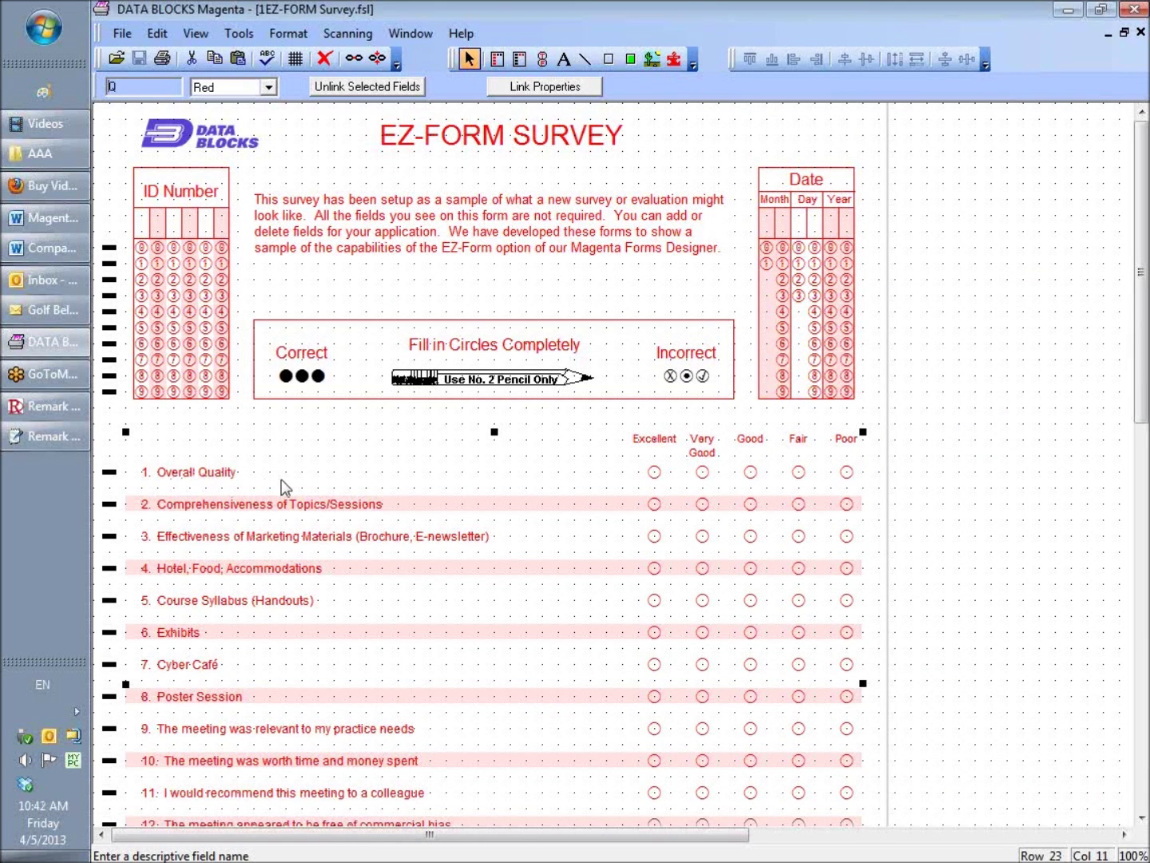
Return to Remark Quick Stats and review the rest of the condensed report through page 2
click(40, 437)
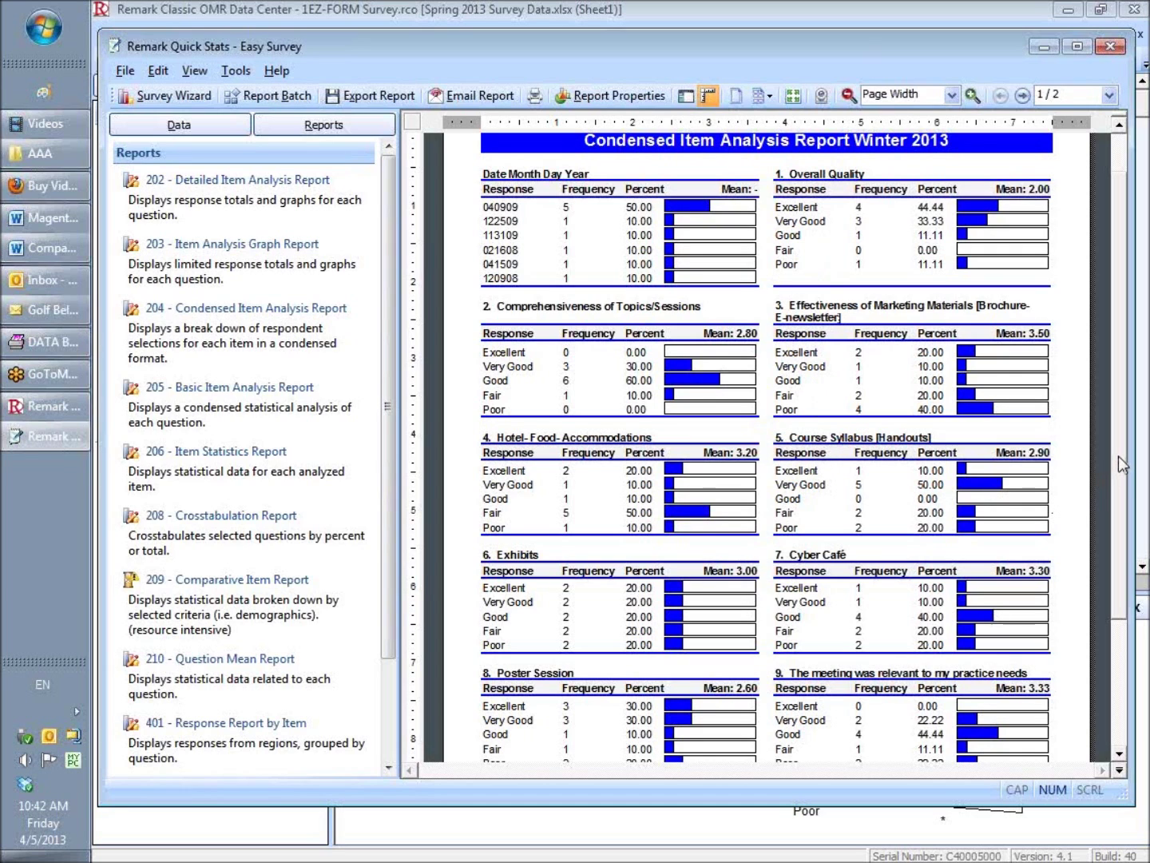
drag(1118, 456, 1137, 608)
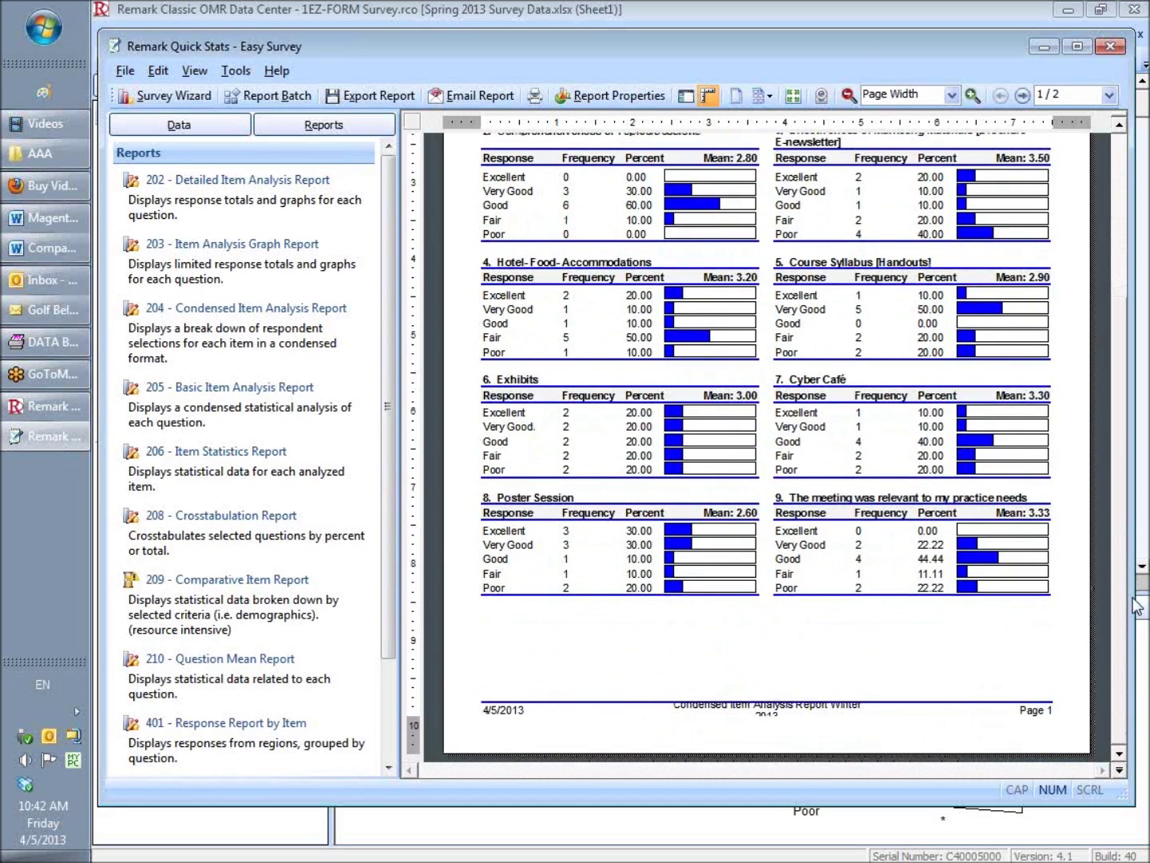
click(1024, 97)
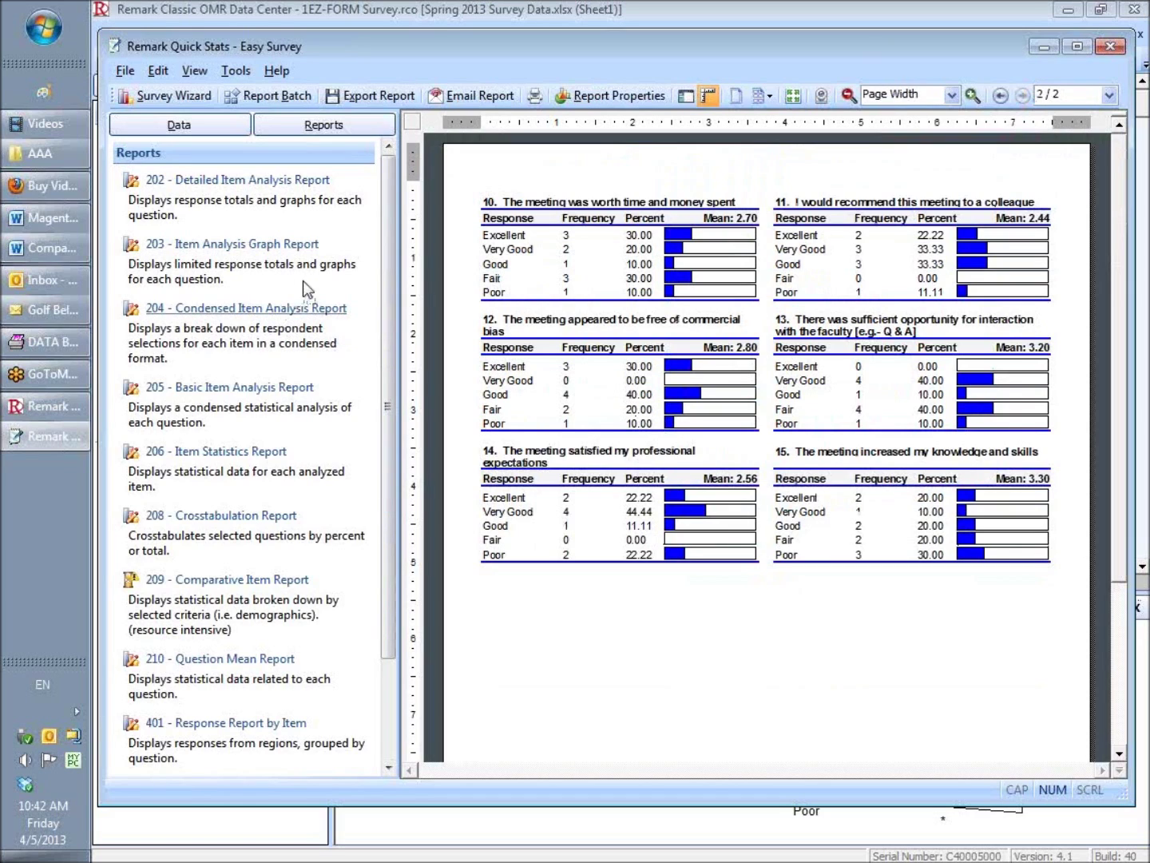
Generate the 202 - Detailed Item Analysis Report and review the response tables and graphs on its first page
click(266, 186)
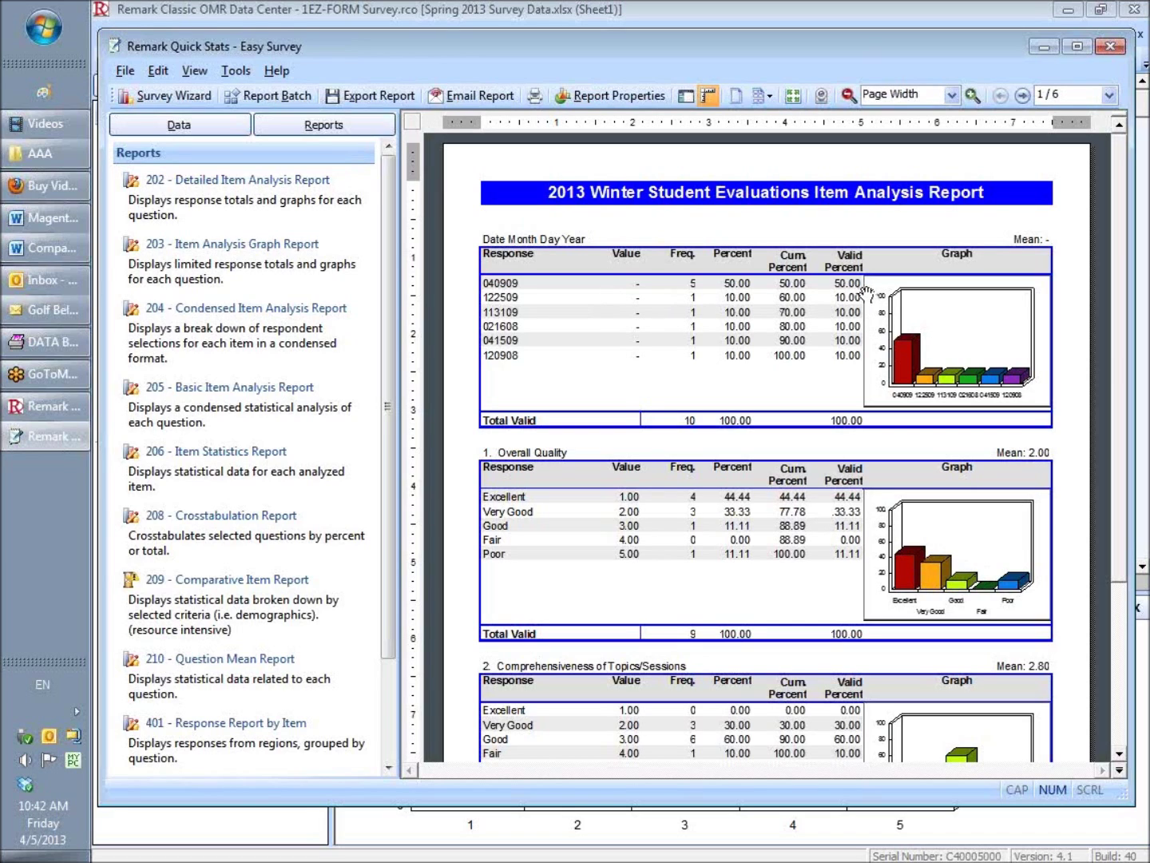
drag(1117, 350, 1109, 471)
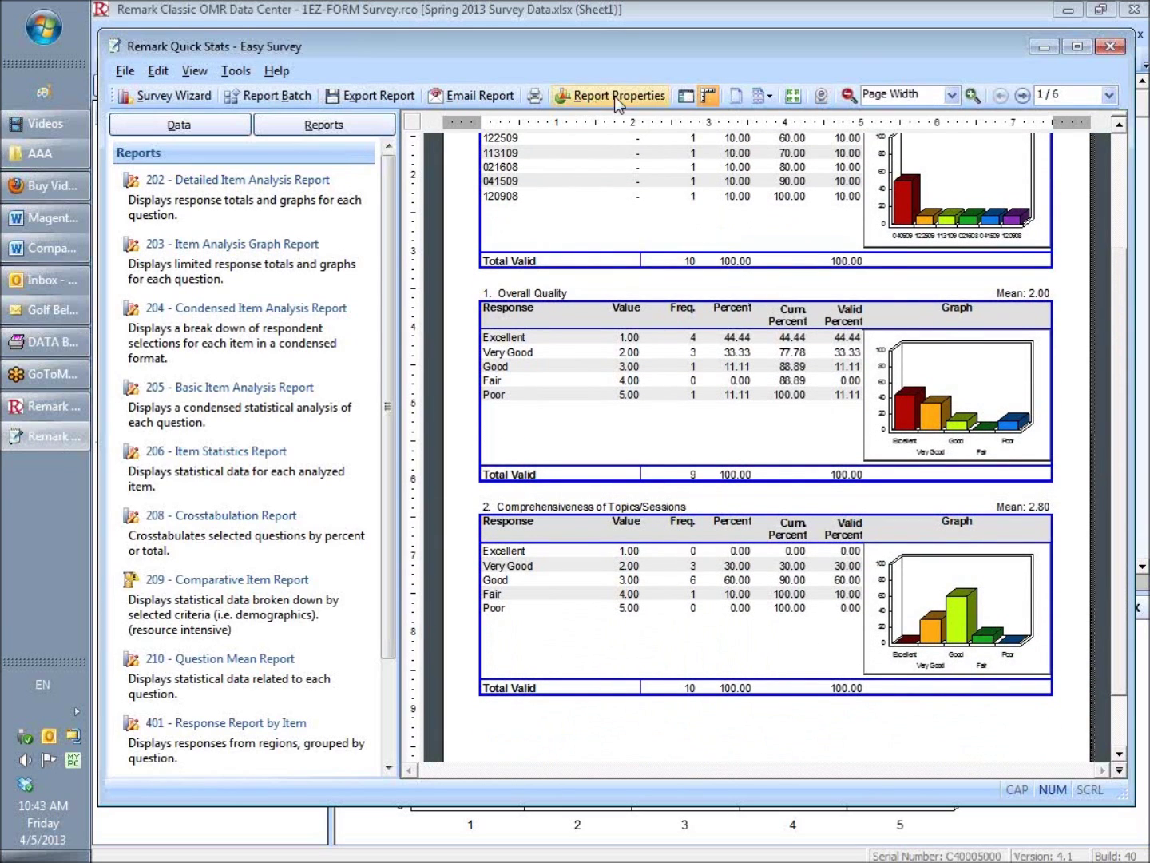
In the report properties of the 202 - Detailed Item Analysis Report, set Display Cumulative Valid Percent to Show
click(236, 72)
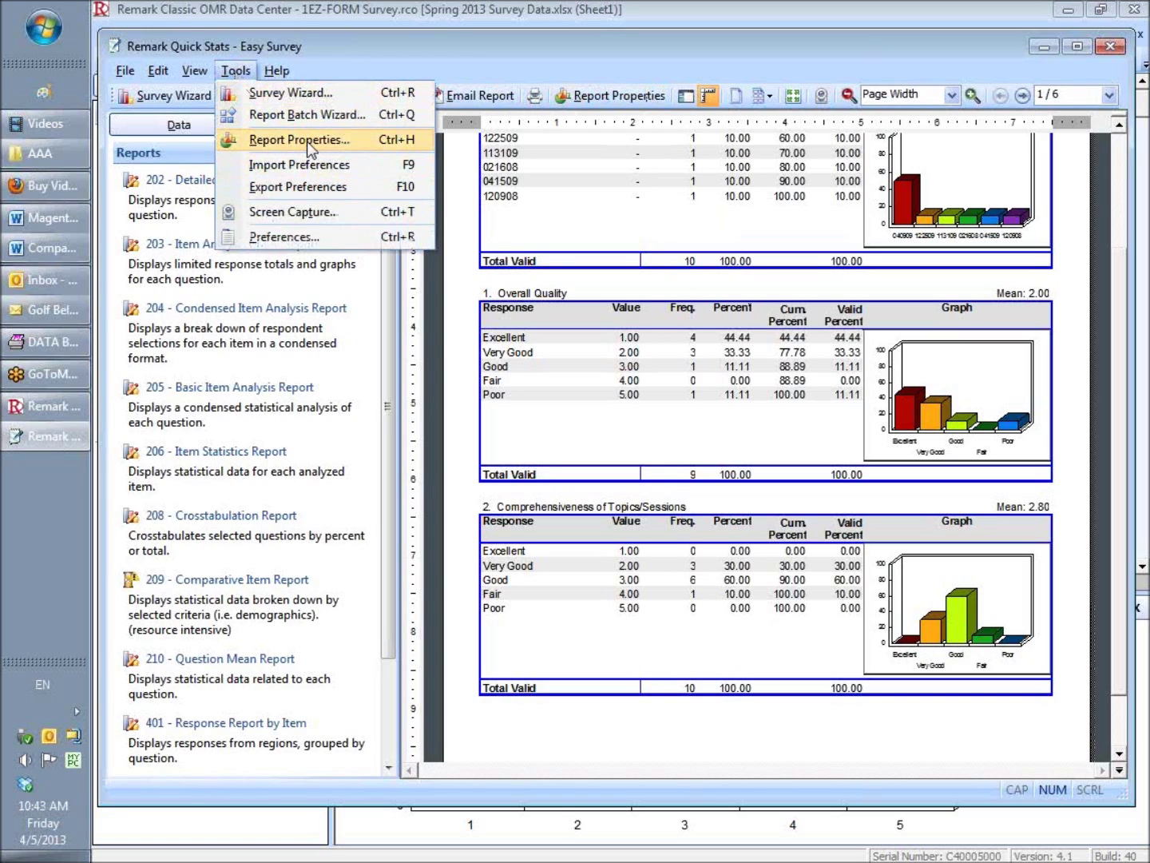
click(623, 100)
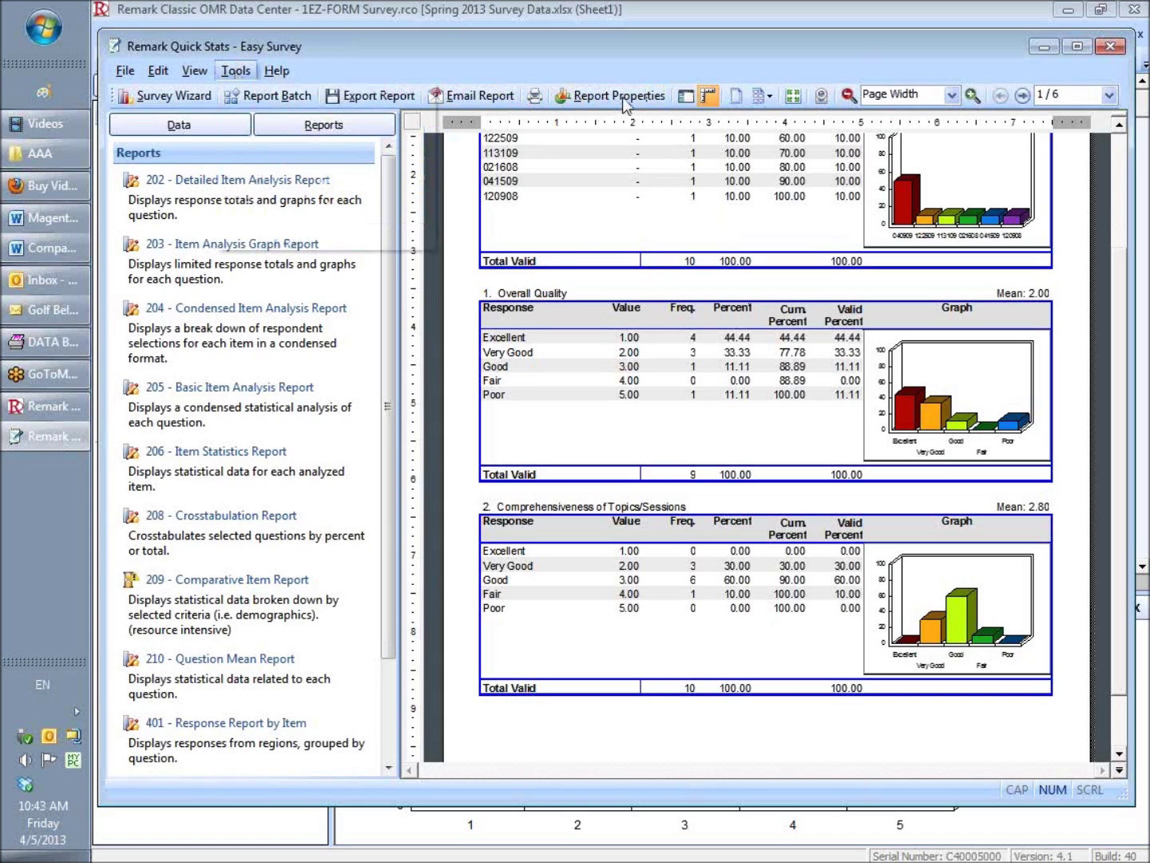
click(623, 98)
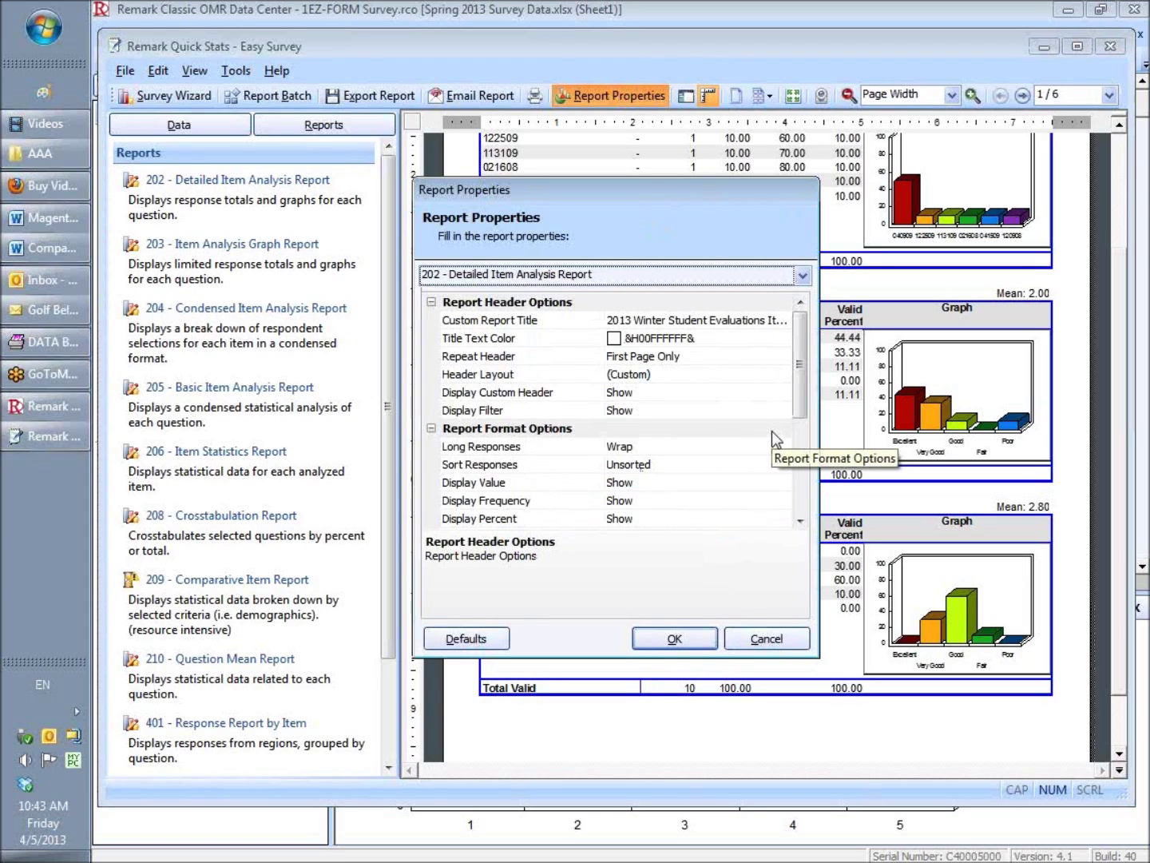
drag(802, 364, 802, 391)
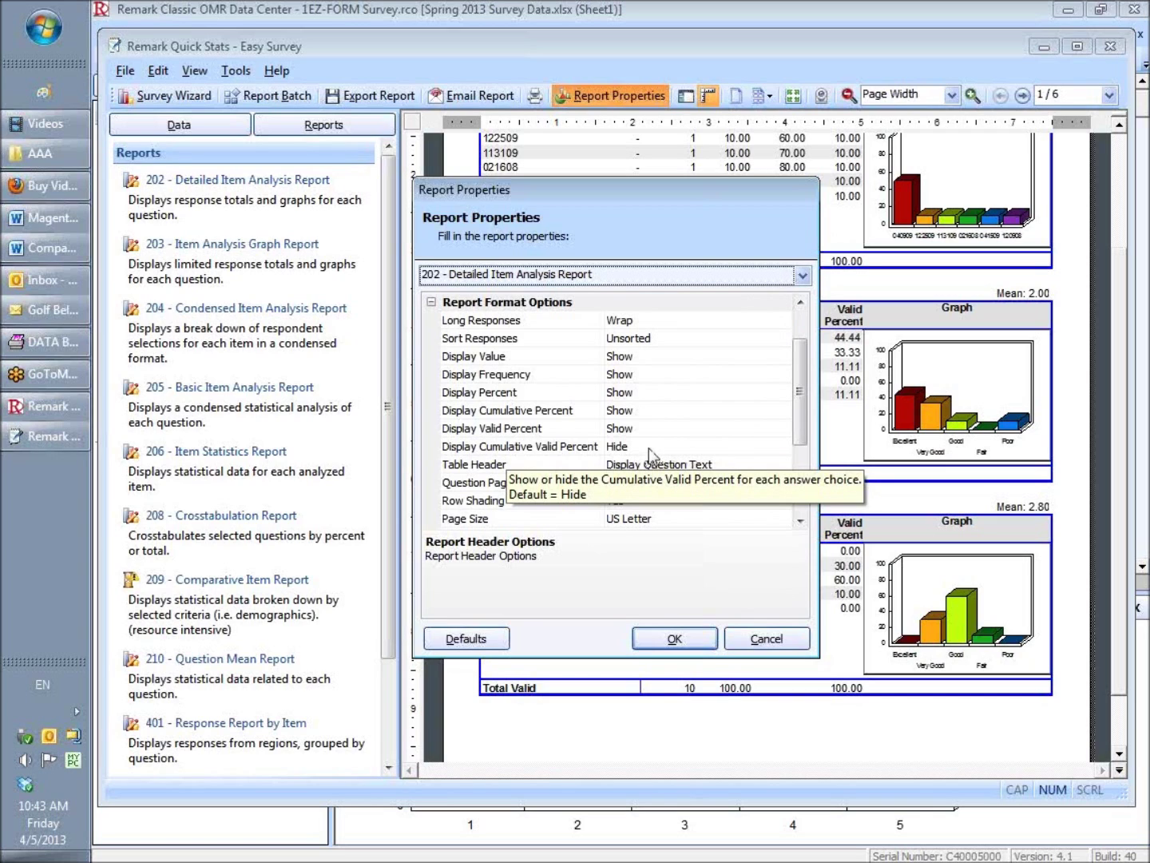
click(729, 446)
click(782, 445)
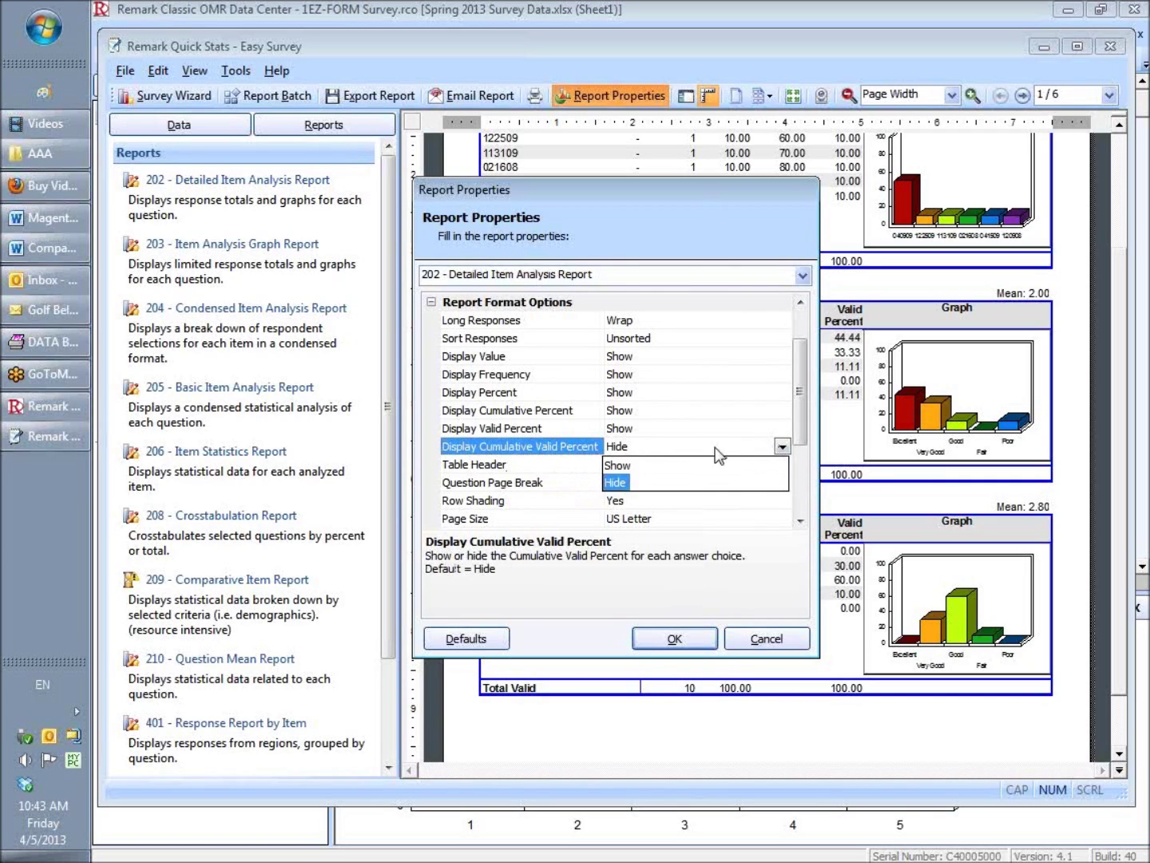
click(628, 464)
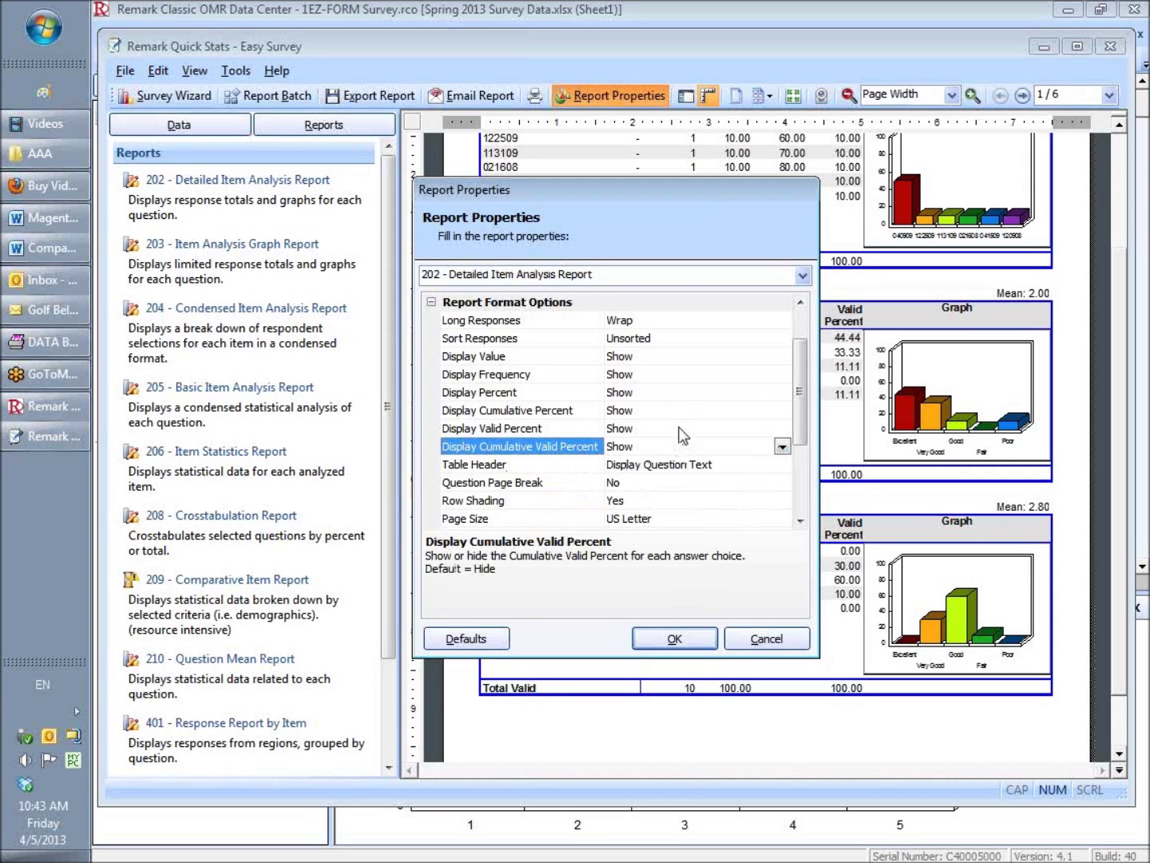
Change the graph type of the 202 report to 3D Pie, apply the properties and review the regenerated first page
drag(801, 392, 809, 448)
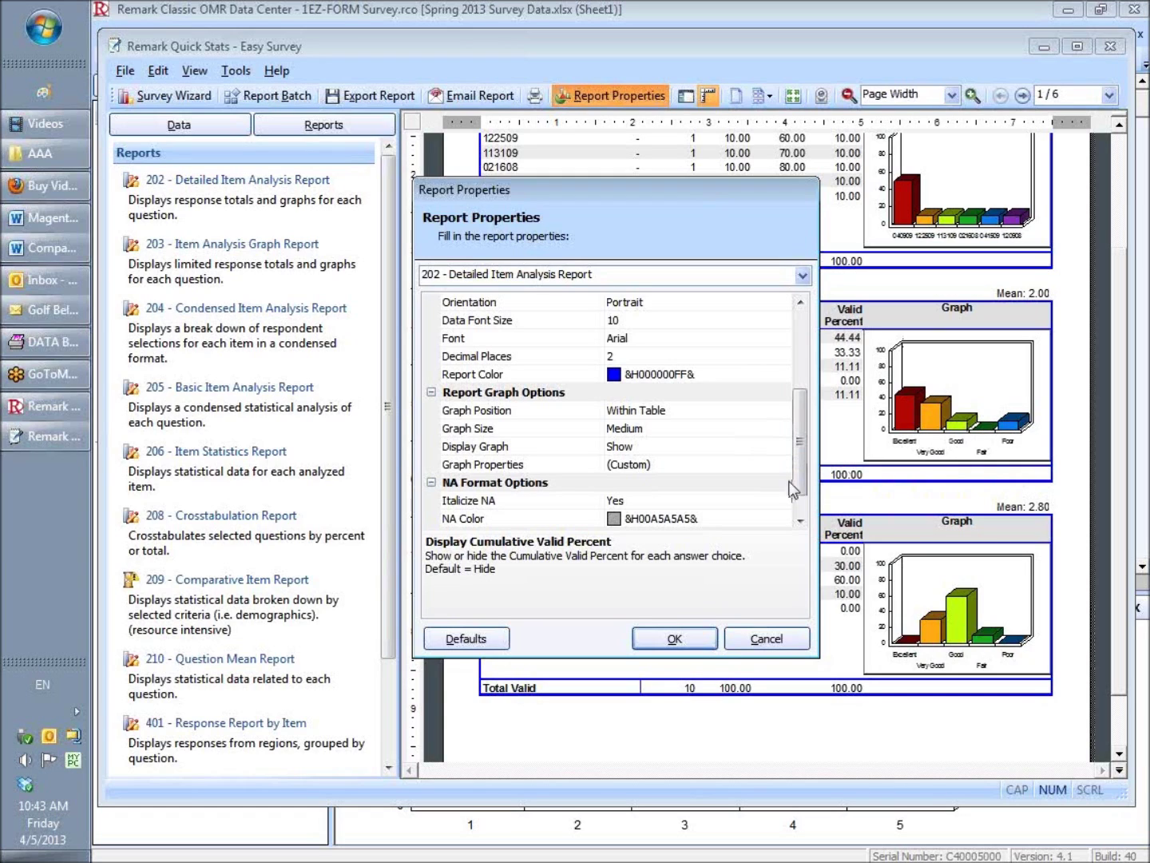
click(690, 466)
click(782, 466)
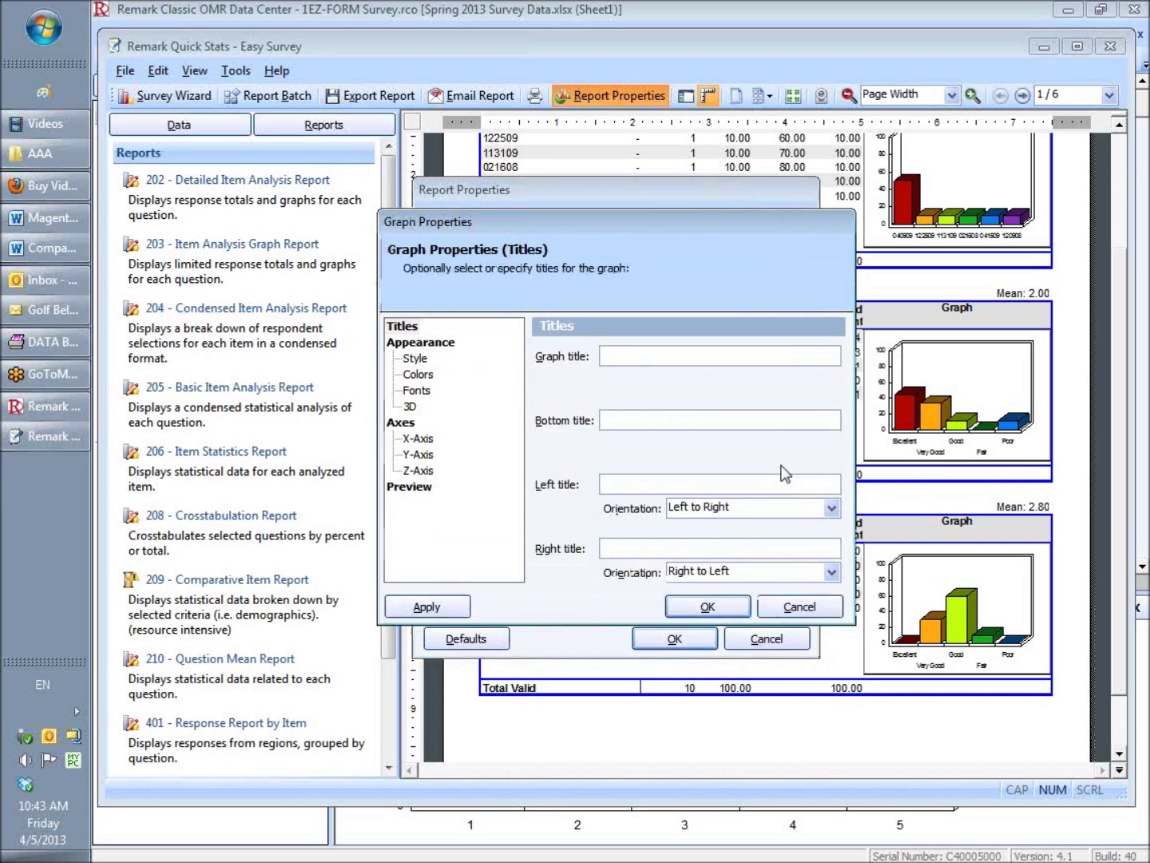
click(435, 343)
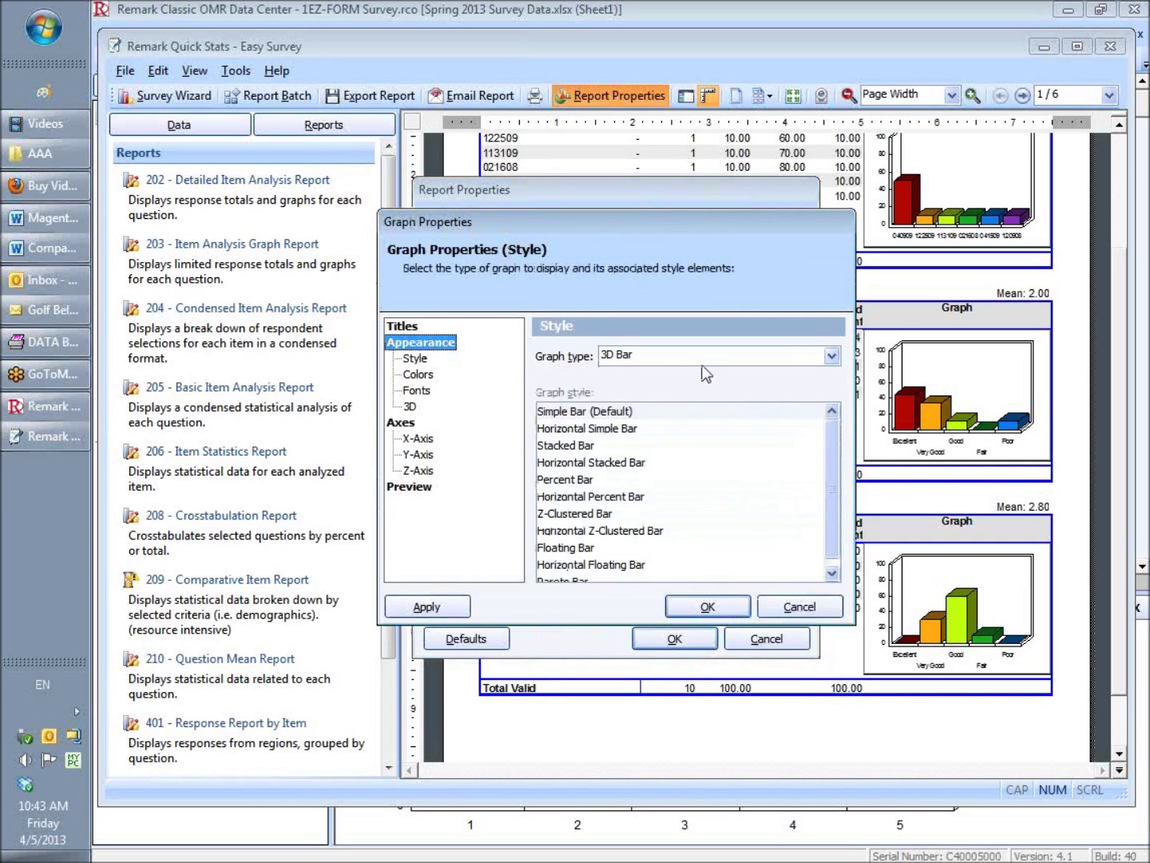
click(831, 356)
mouse_move(835, 411)
mouse_down()
mouse_move(835, 389)
mouse_move(829, 407)
mouse_up()
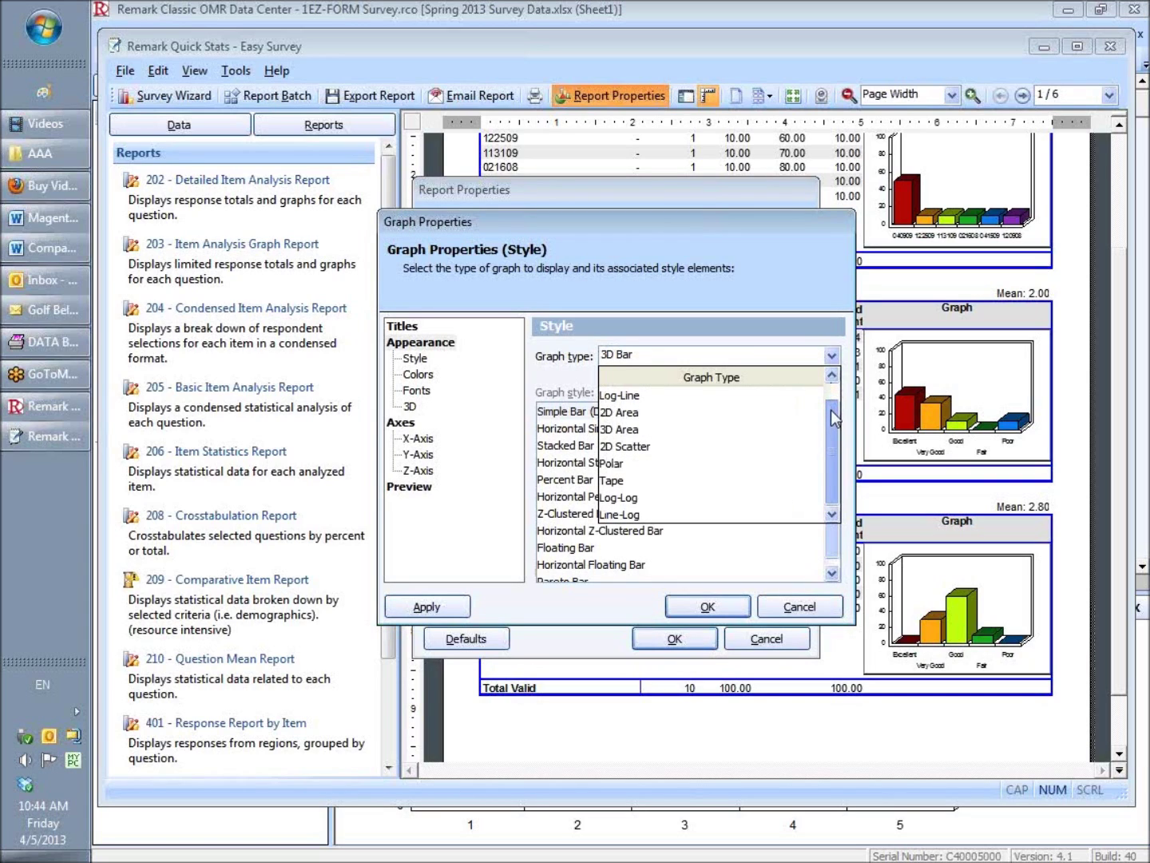
drag(831, 417, 831, 380)
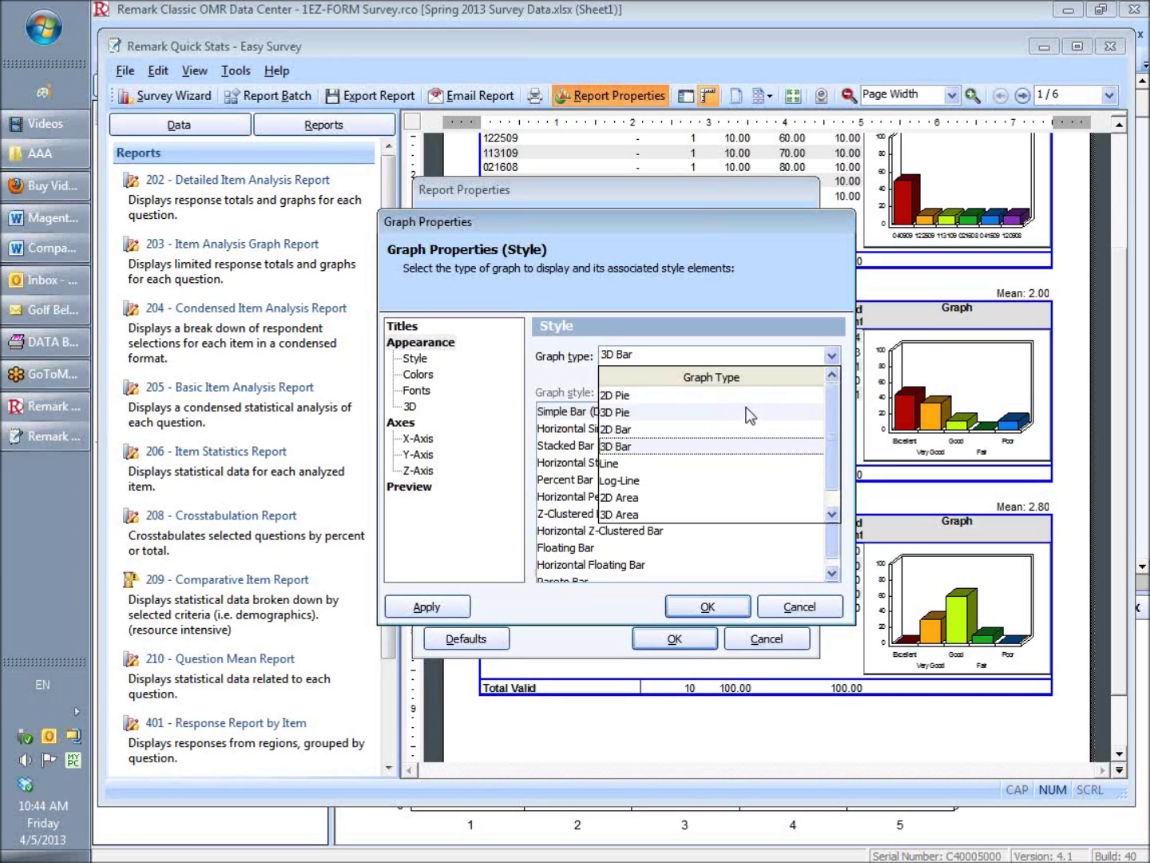
click(633, 413)
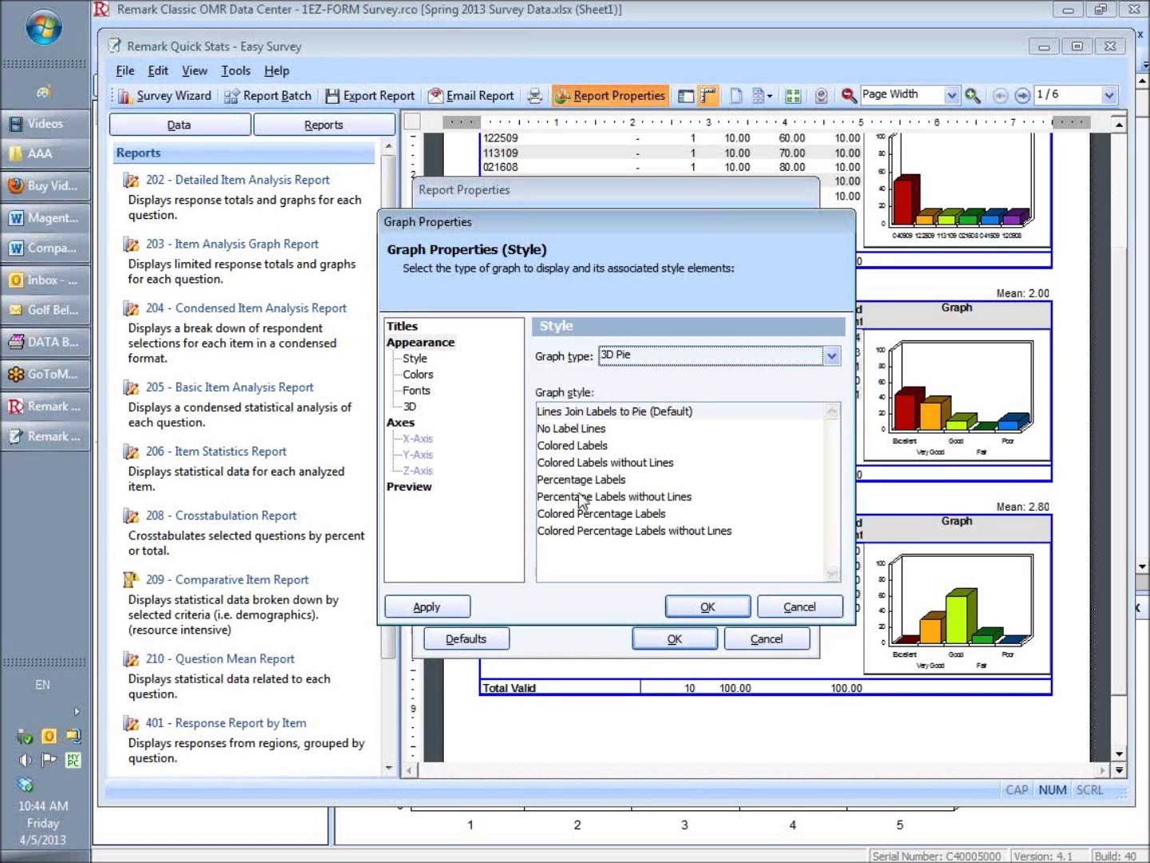
click(702, 609)
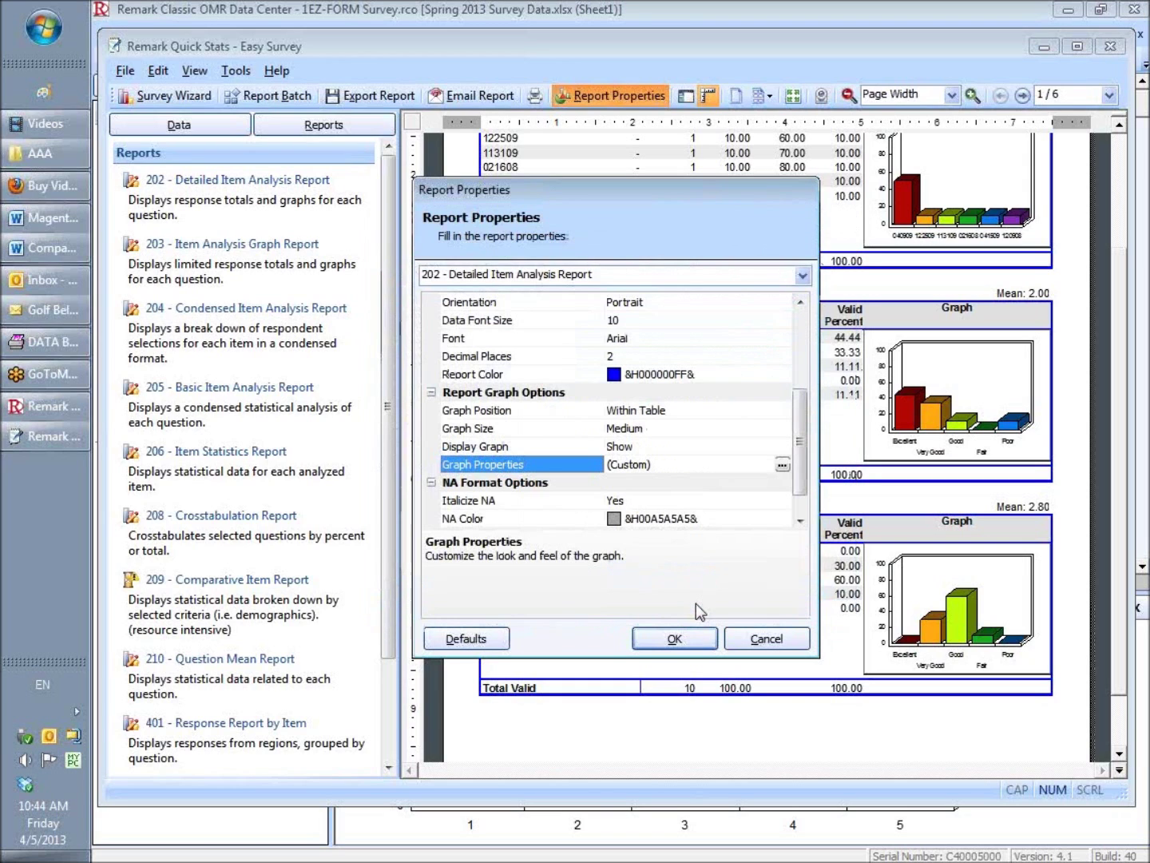
click(676, 641)
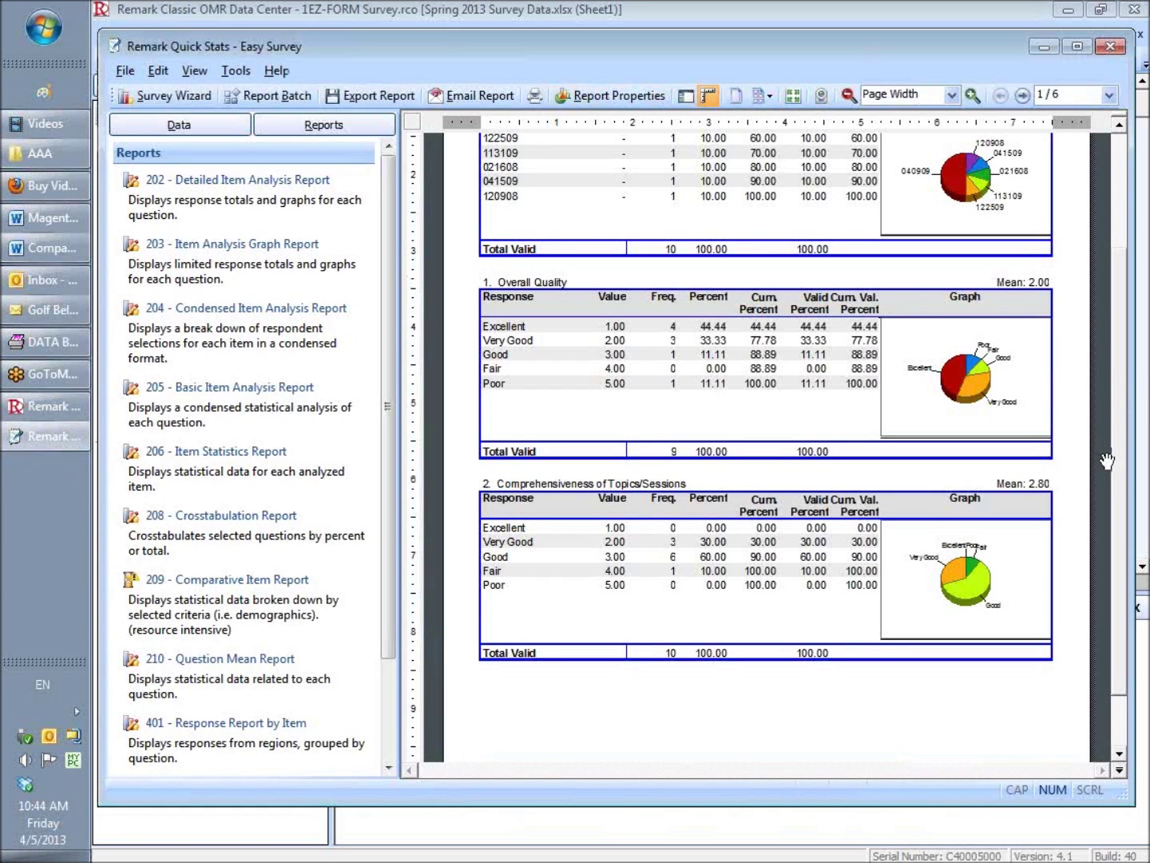
mouse_move(1118, 515)
mouse_down()
mouse_move(1118, 410)
mouse_move(1110, 538)
mouse_up()
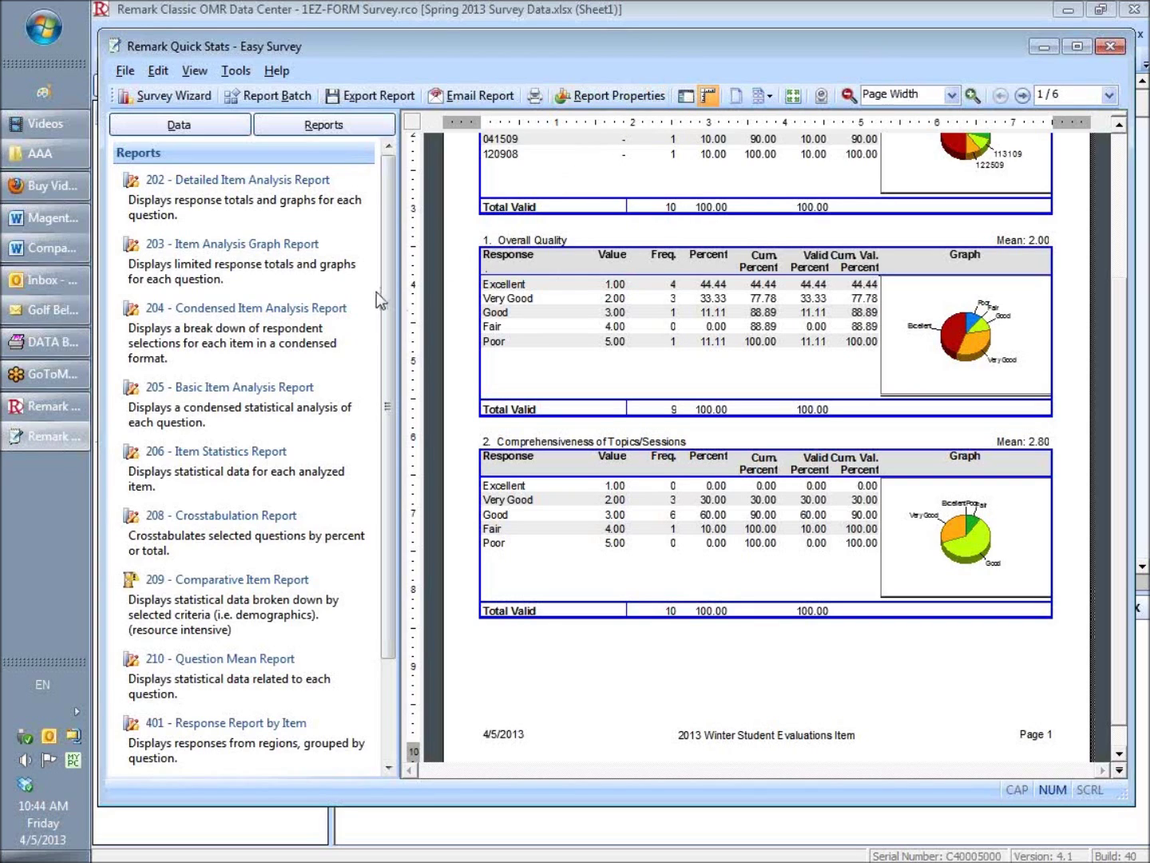
Generate the 203 - Item Analysis Graph Report, review its first page and maximize the Quick Stats window
mouse_move(391, 277)
mouse_down()
mouse_move(389, 331)
mouse_move(391, 272)
mouse_up()
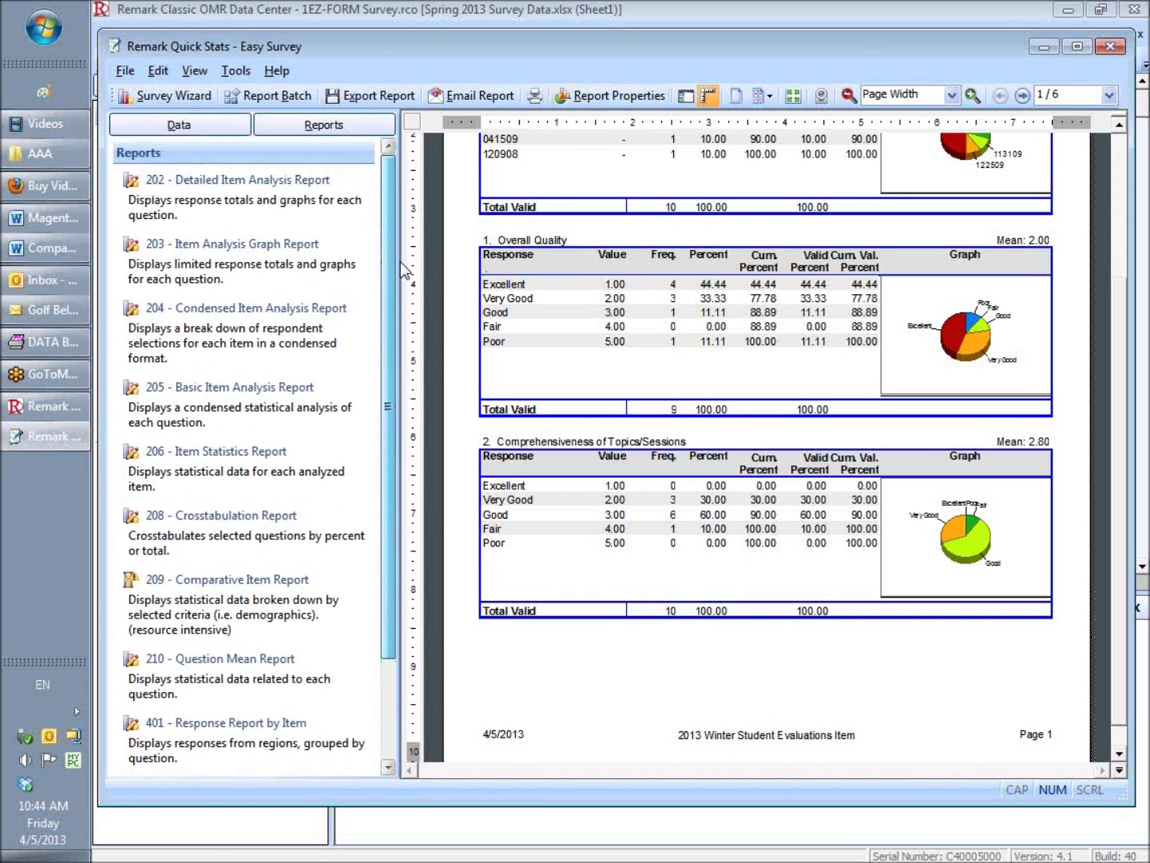
click(300, 250)
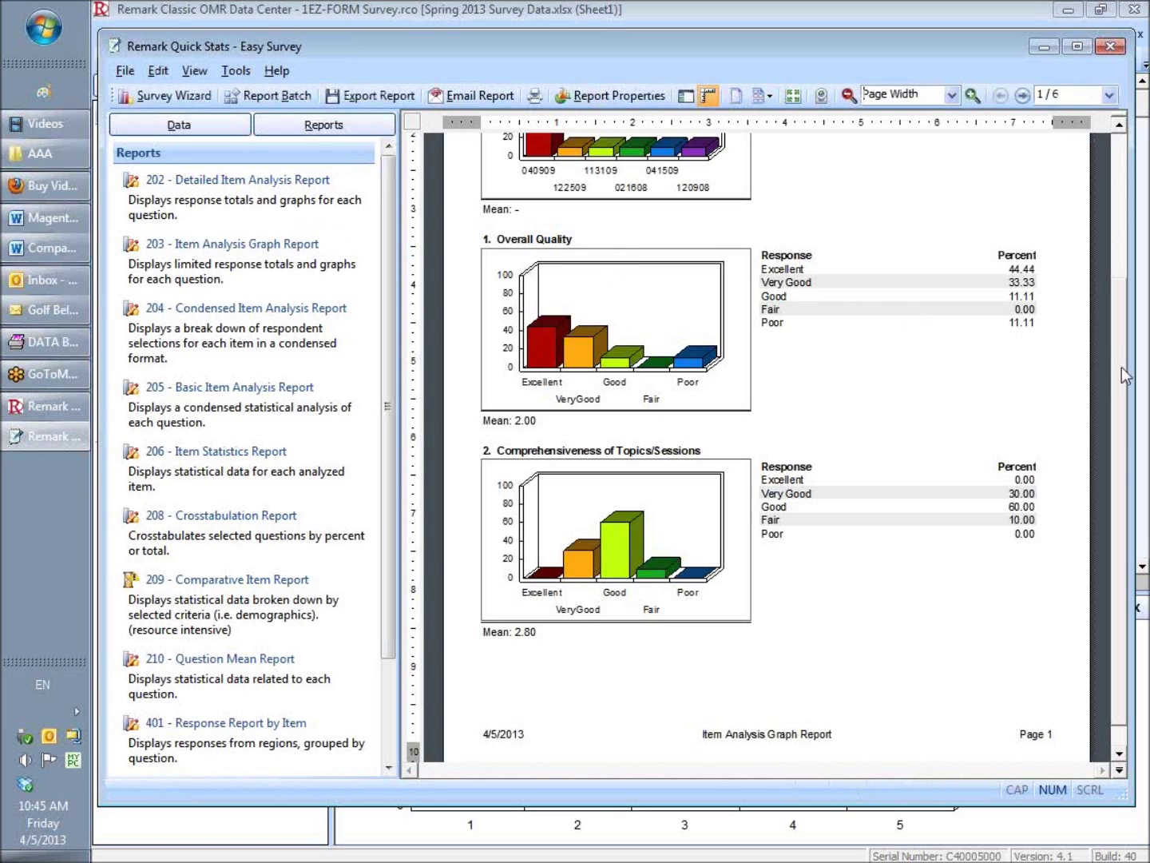
scroll(918, 399, up, 3)
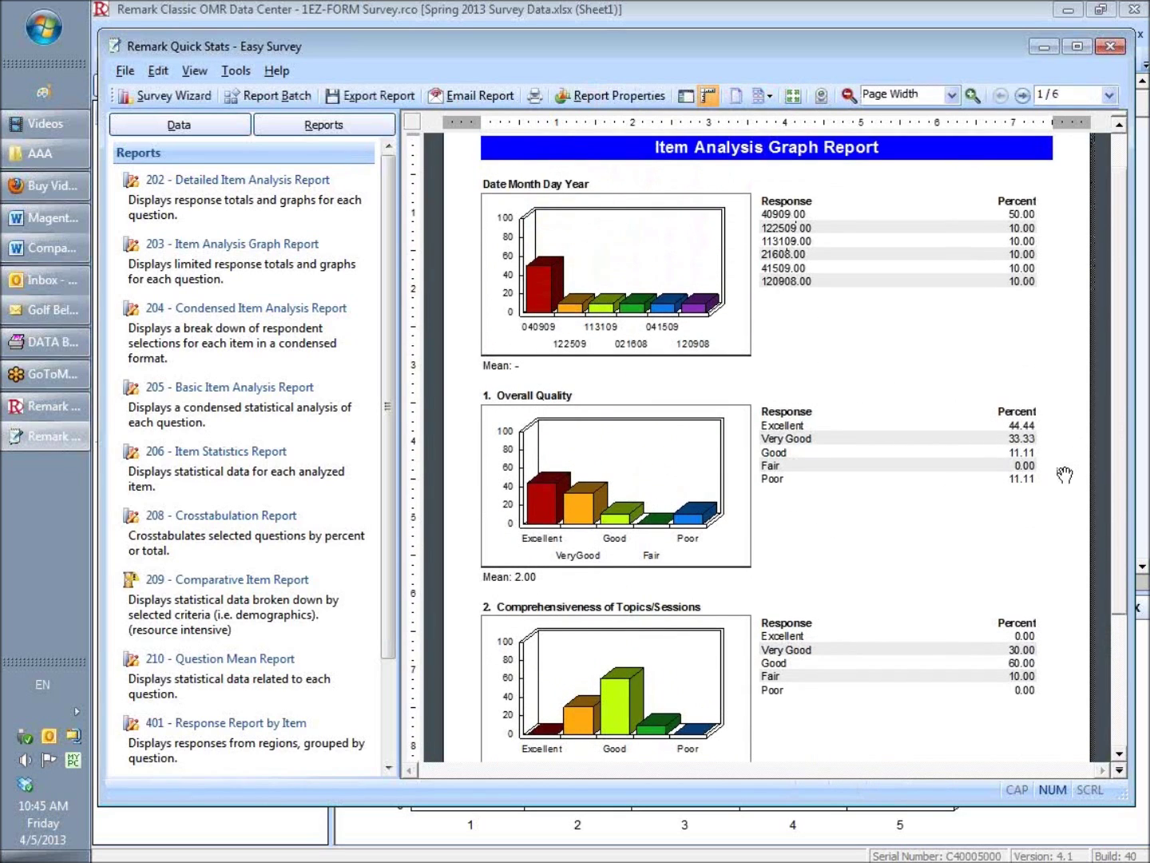
scroll(1118, 464, down, 1)
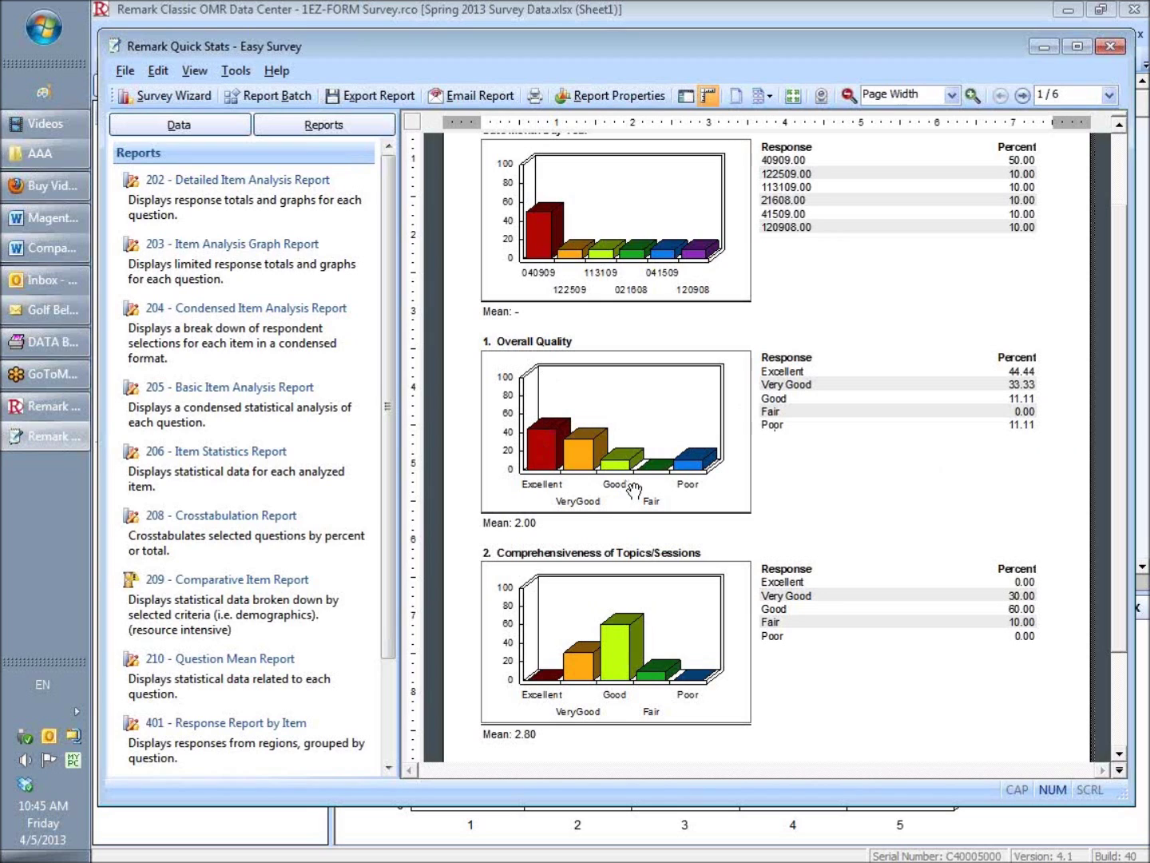
click(1076, 48)
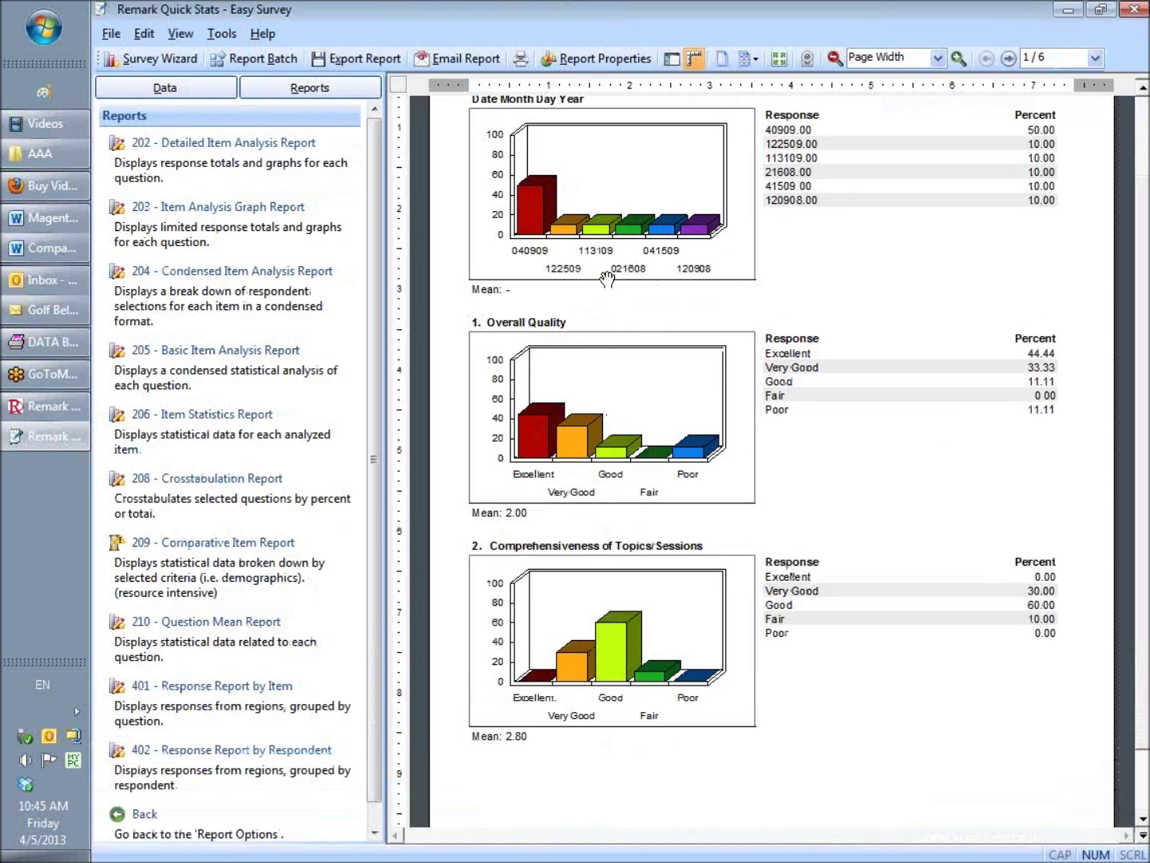
In the report properties of the 203 - Item Analysis Graph Report, set the graph type to Tape
click(606, 58)
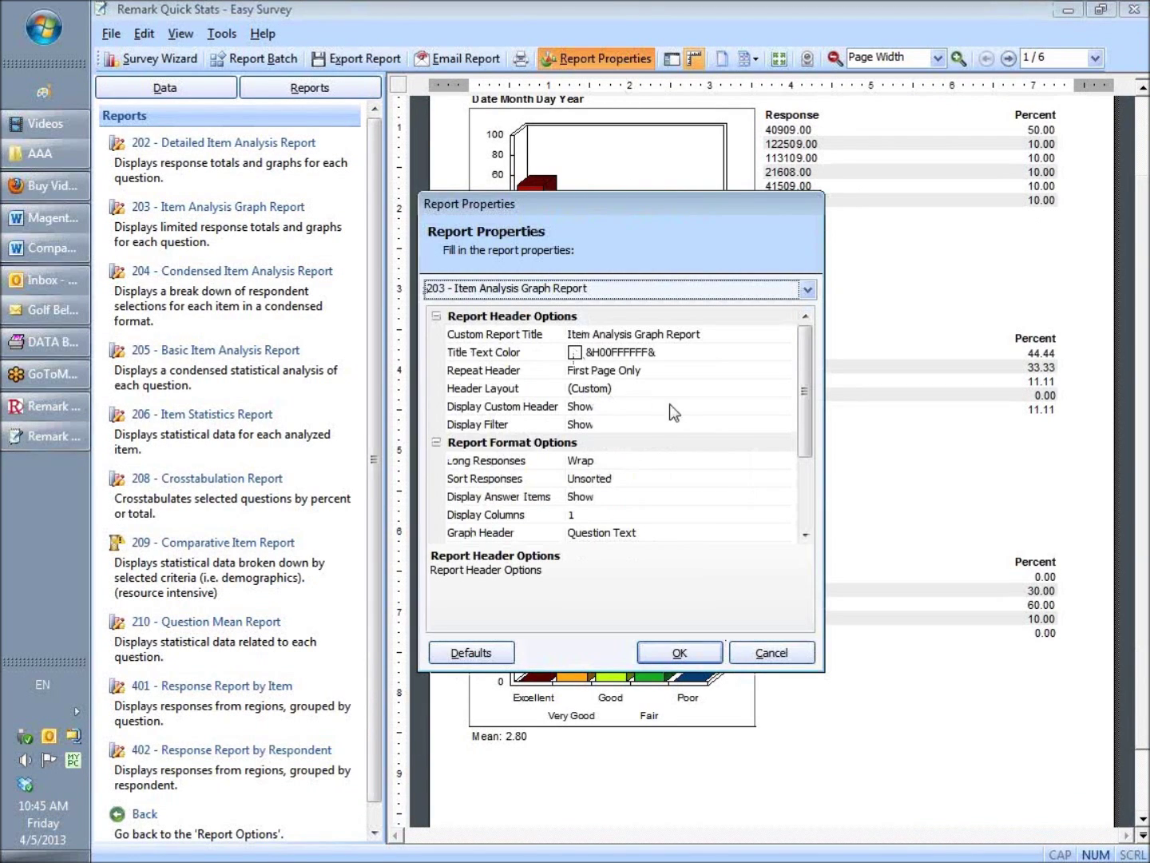
scroll(810, 371, down, 1)
drag(810, 372, 810, 428)
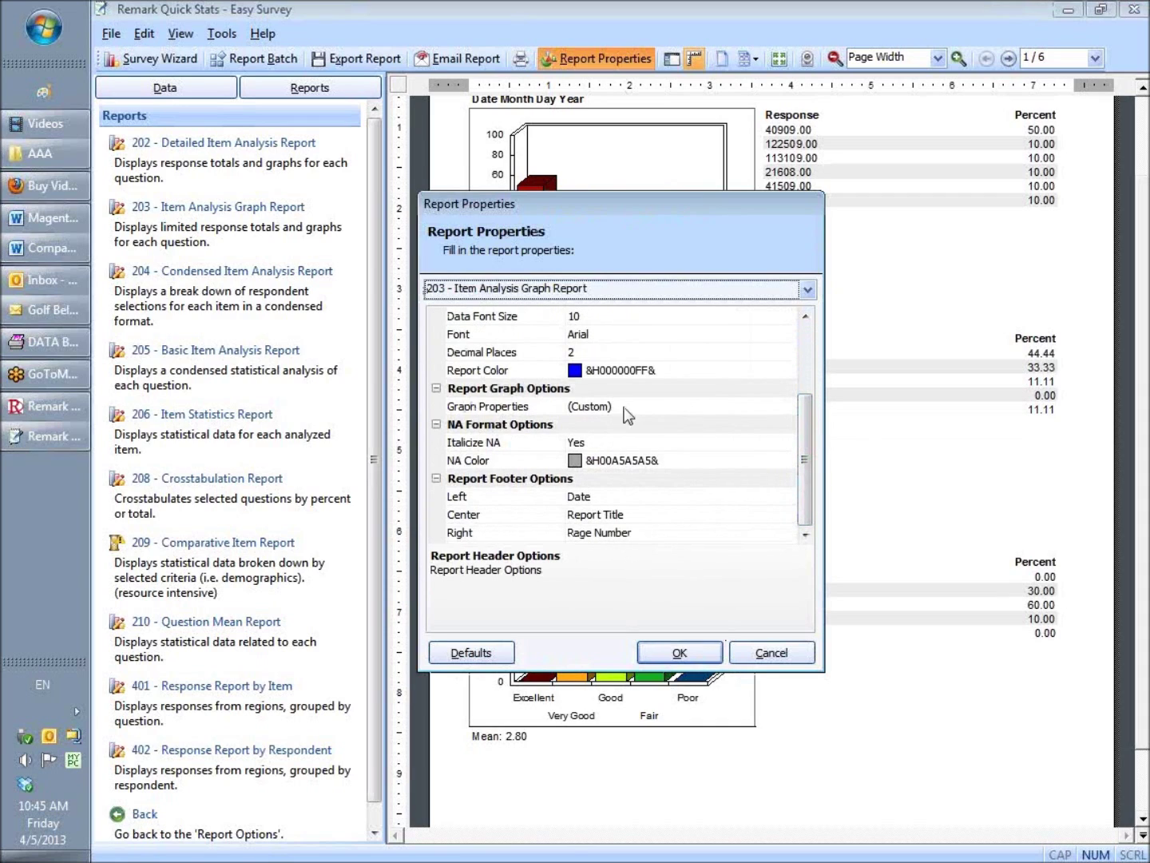
click(770, 410)
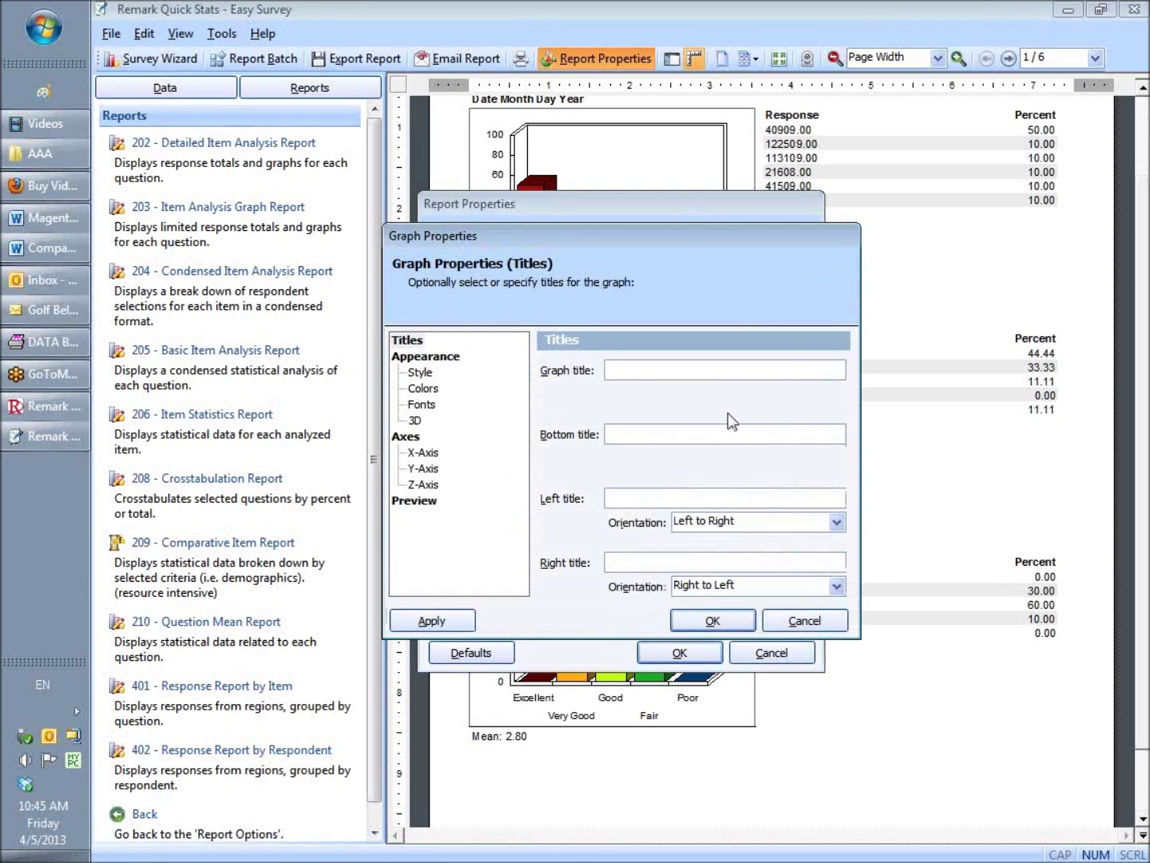
click(439, 357)
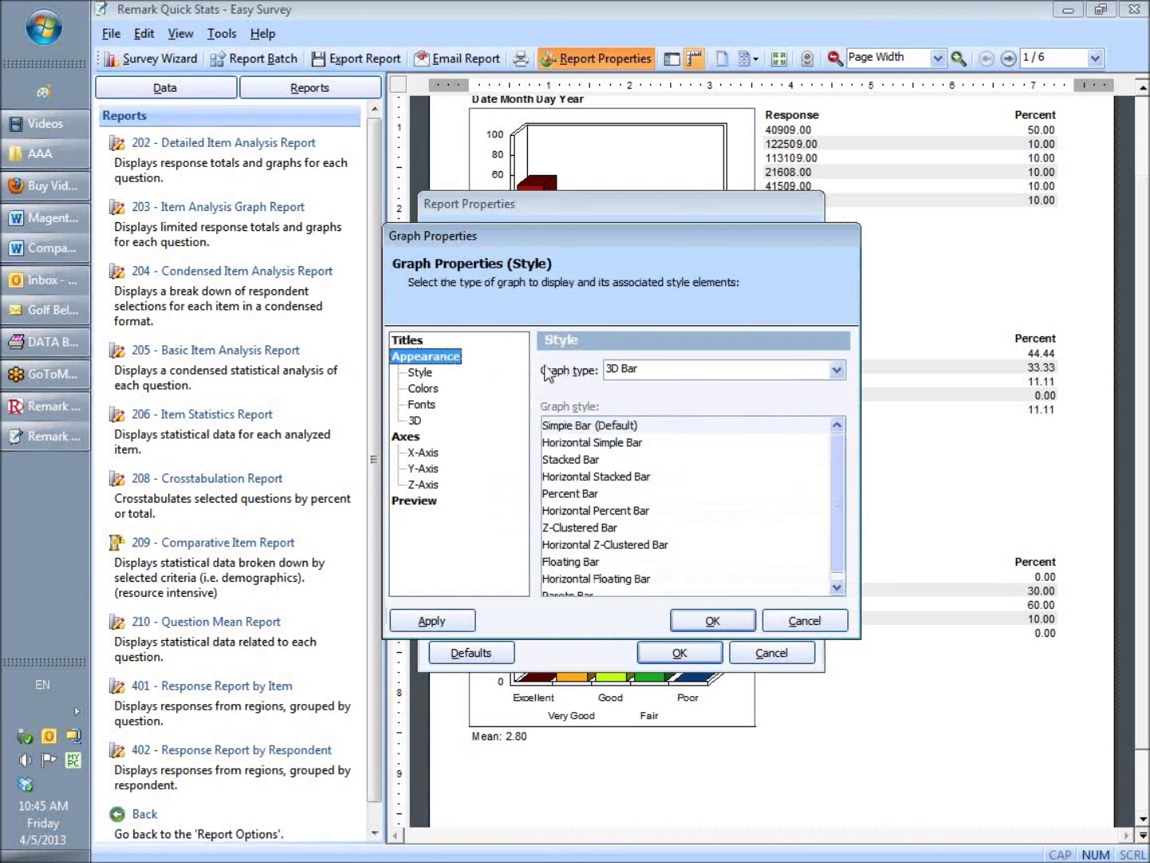
click(837, 370)
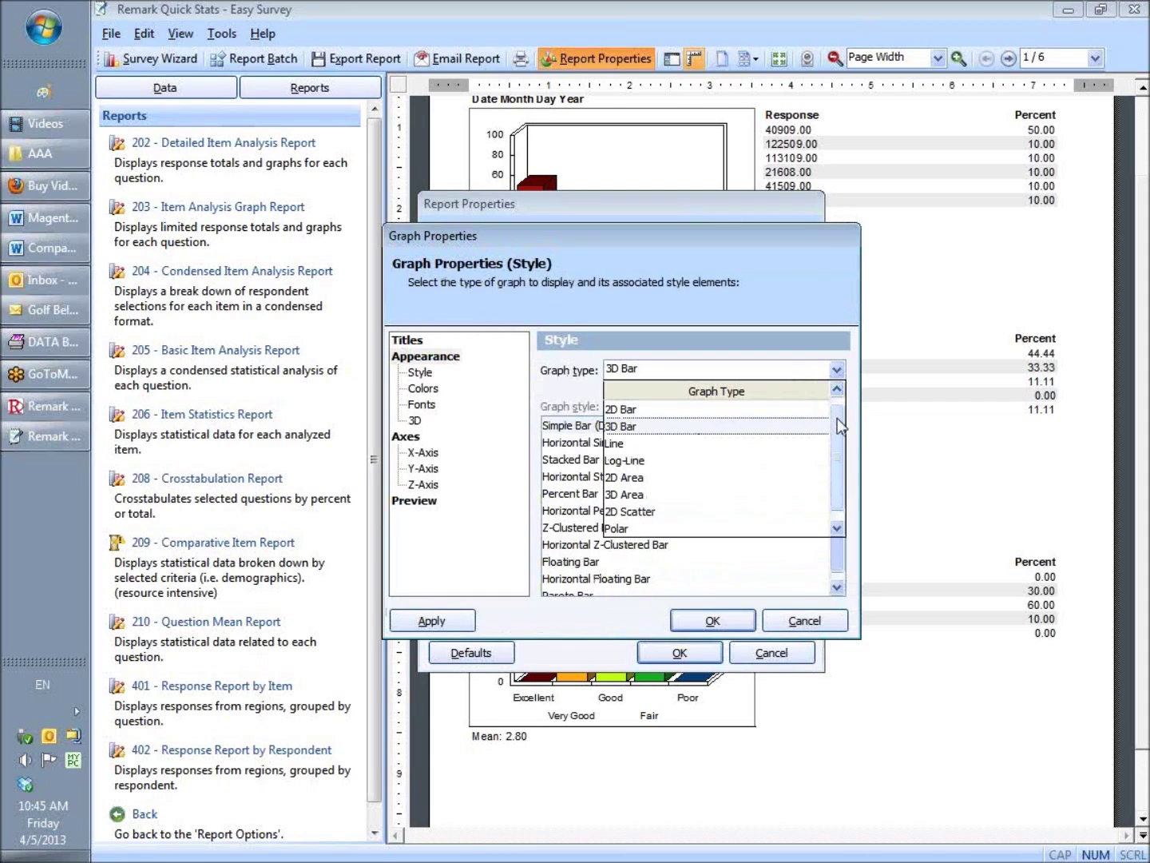
drag(837, 417, 837, 426)
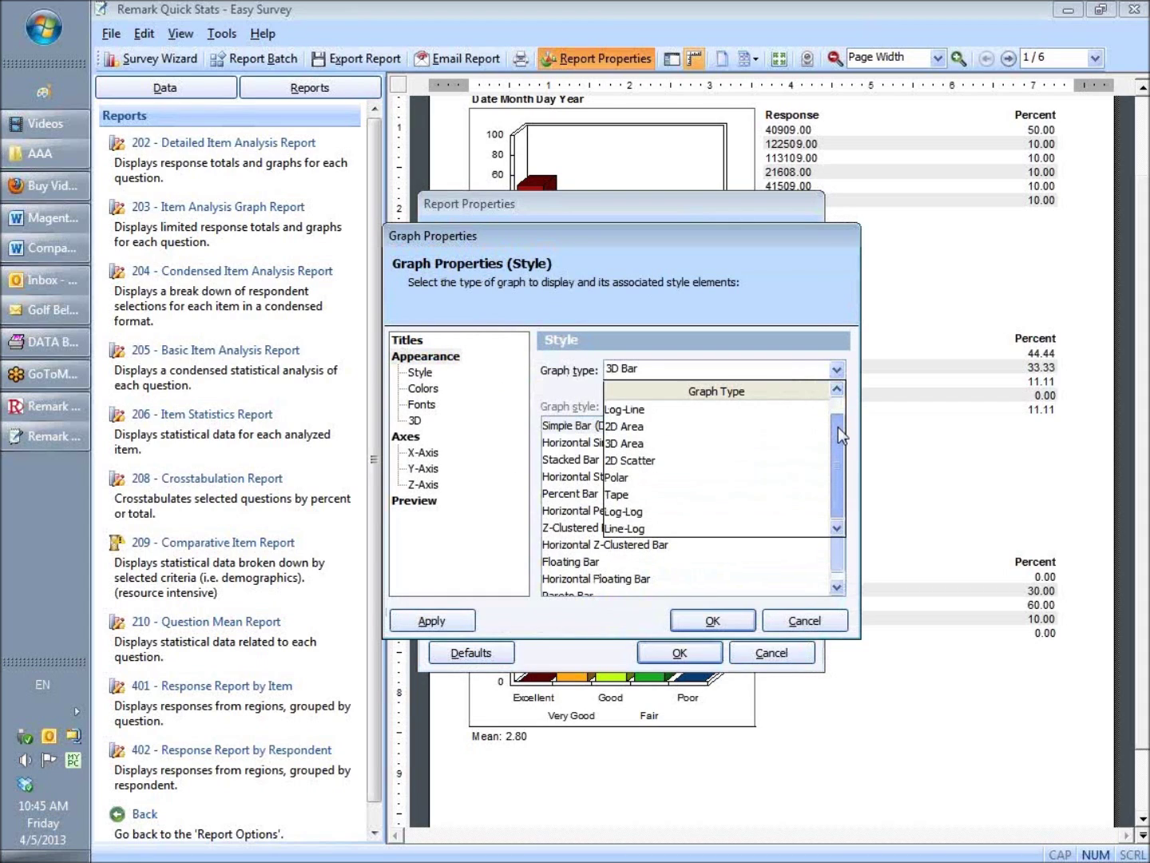
click(637, 495)
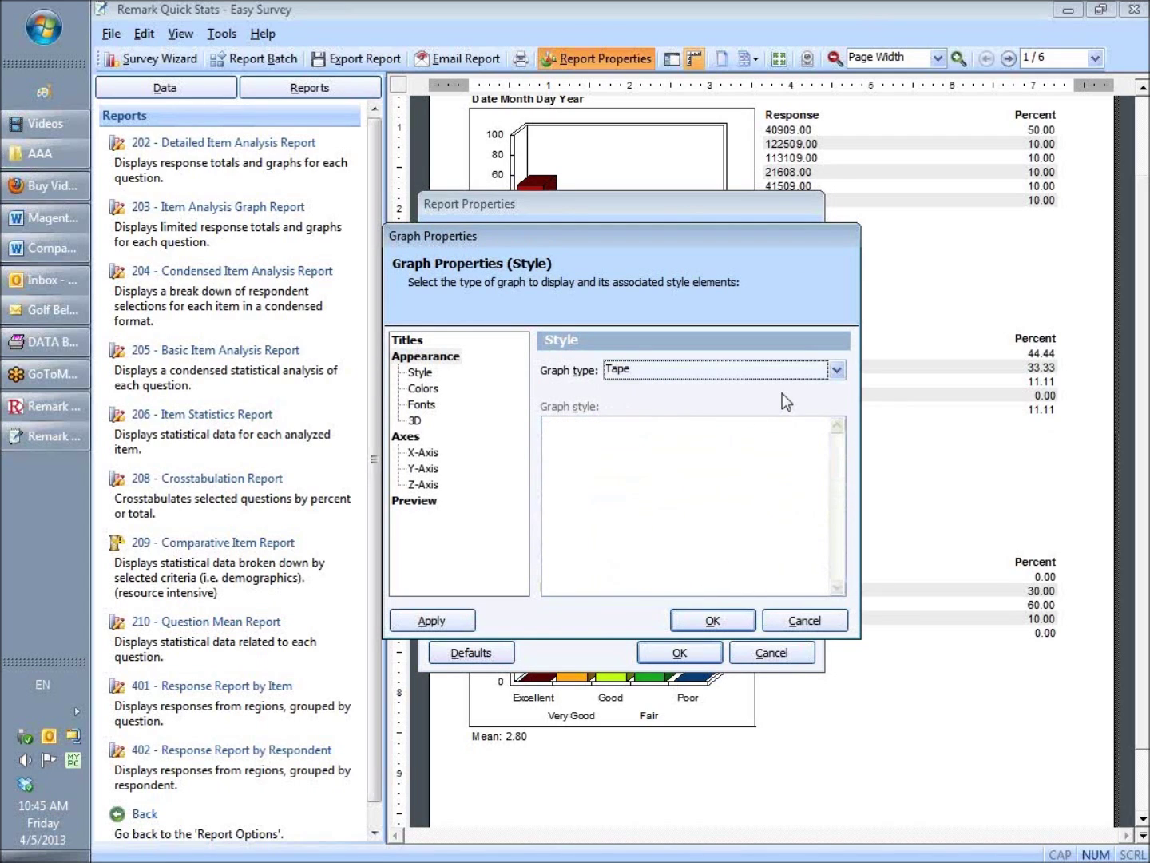
click(710, 623)
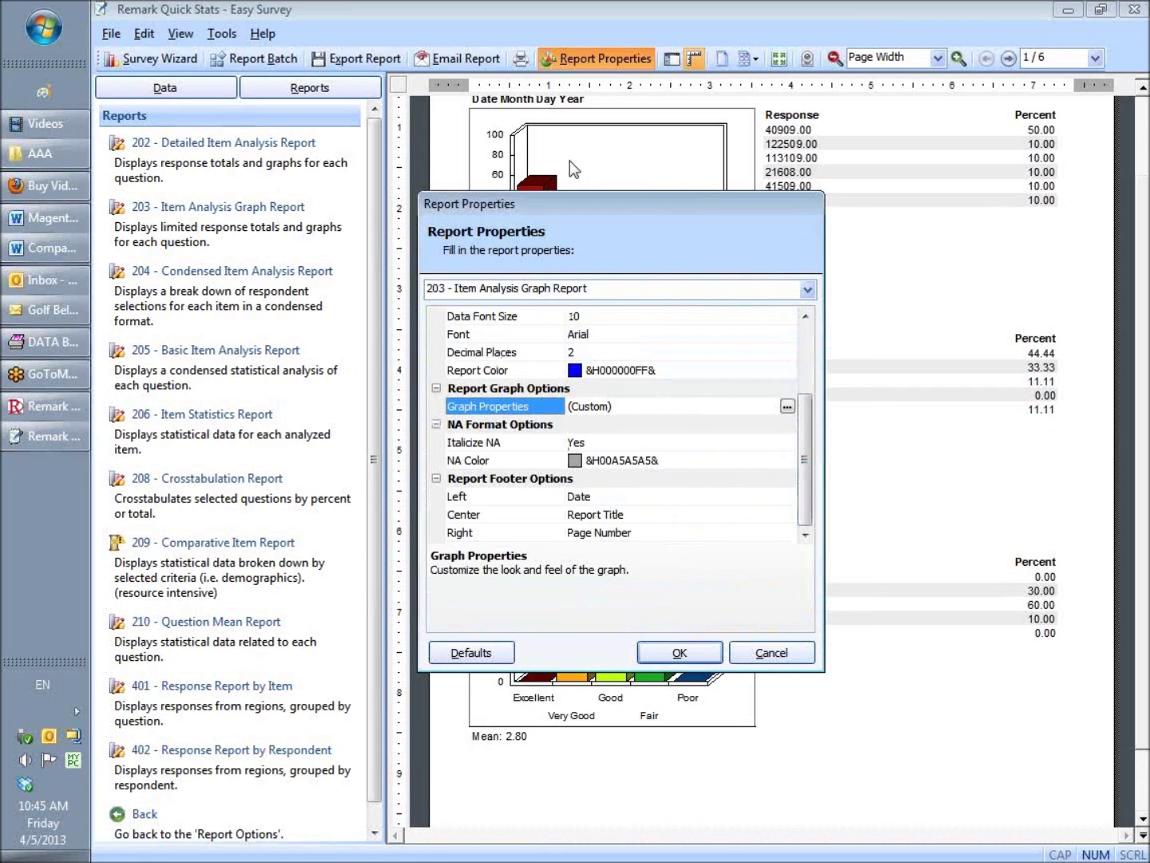
Set the 203 report's Display Columns to 2 and apply the properties to regenerate the report
drag(802, 461, 806, 405)
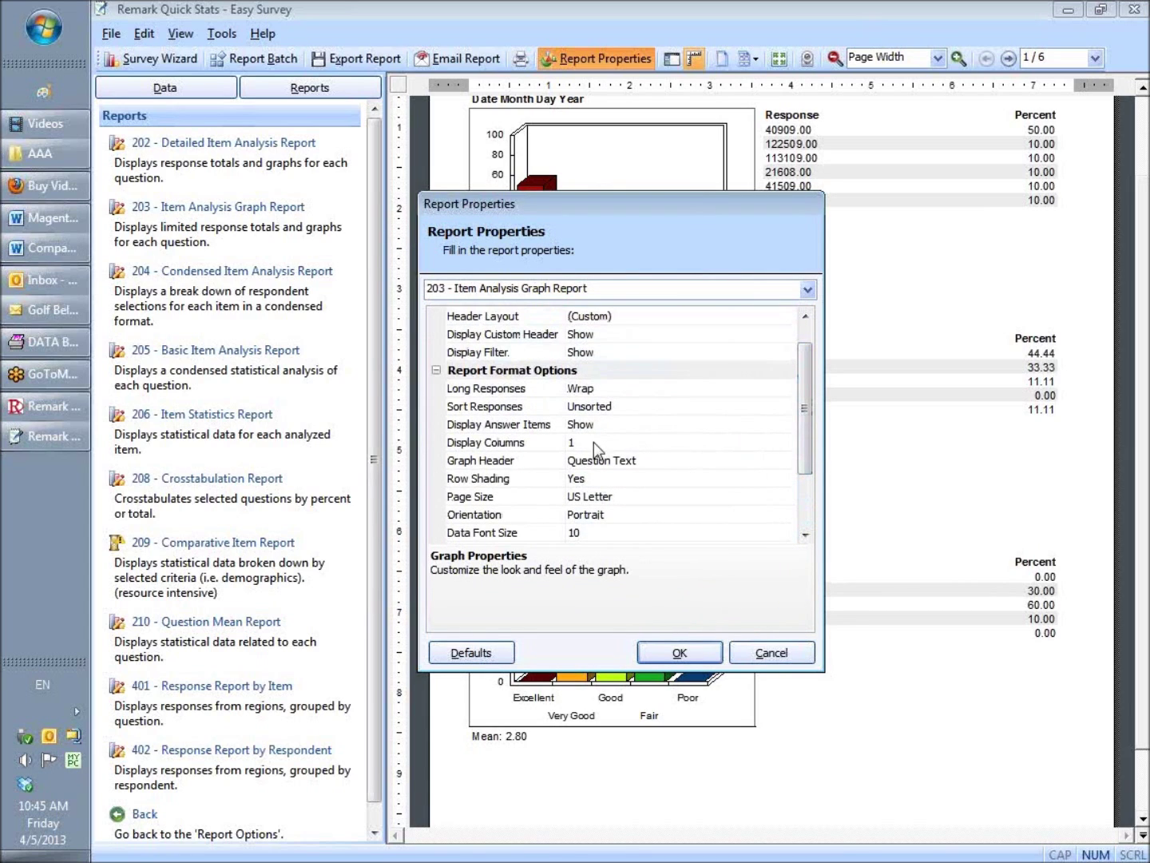
click(594, 442)
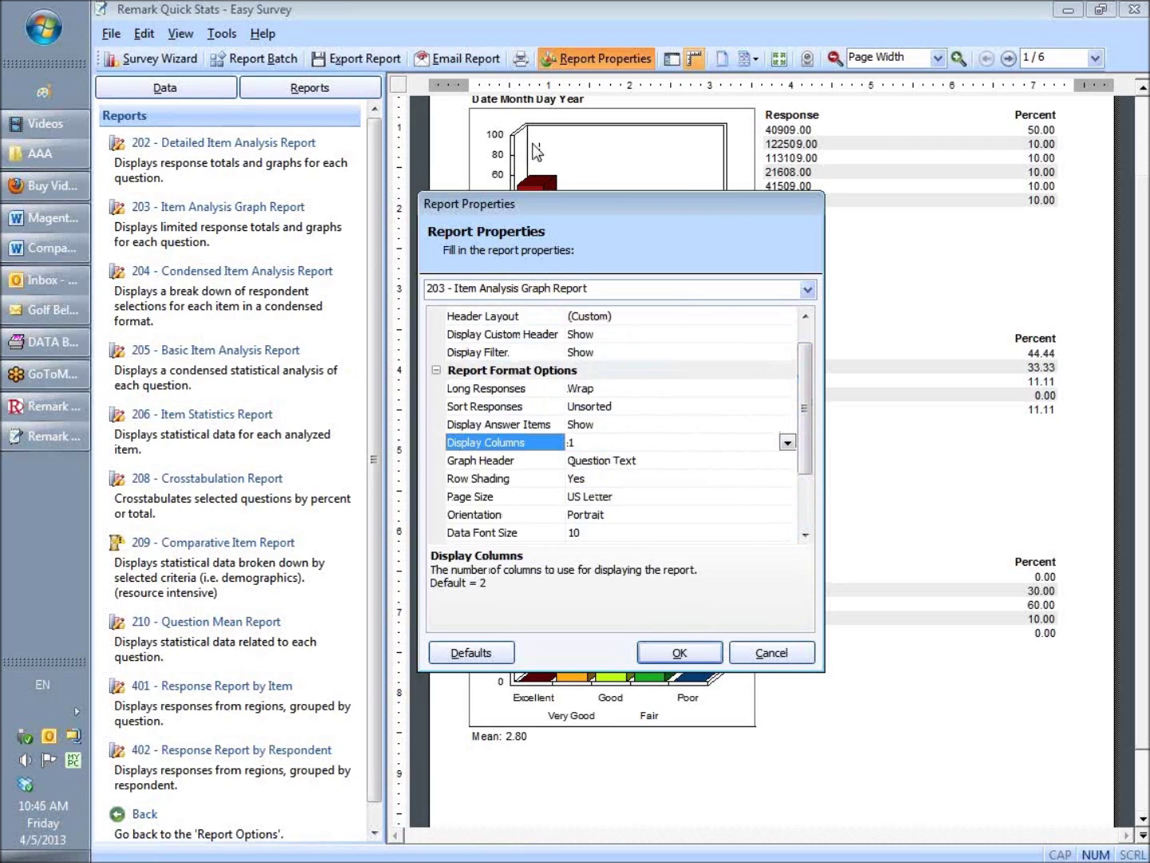
click(787, 442)
click(590, 479)
click(679, 652)
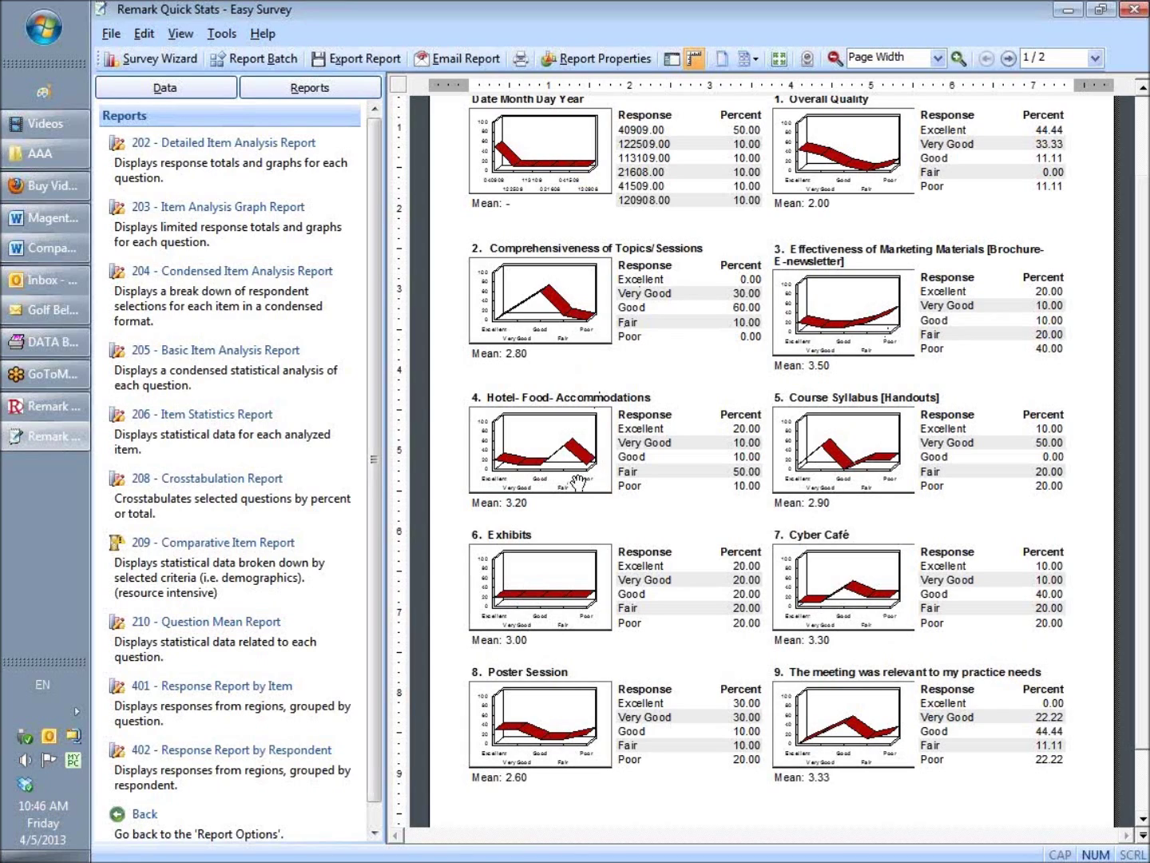
scroll(375, 448, down, 1)
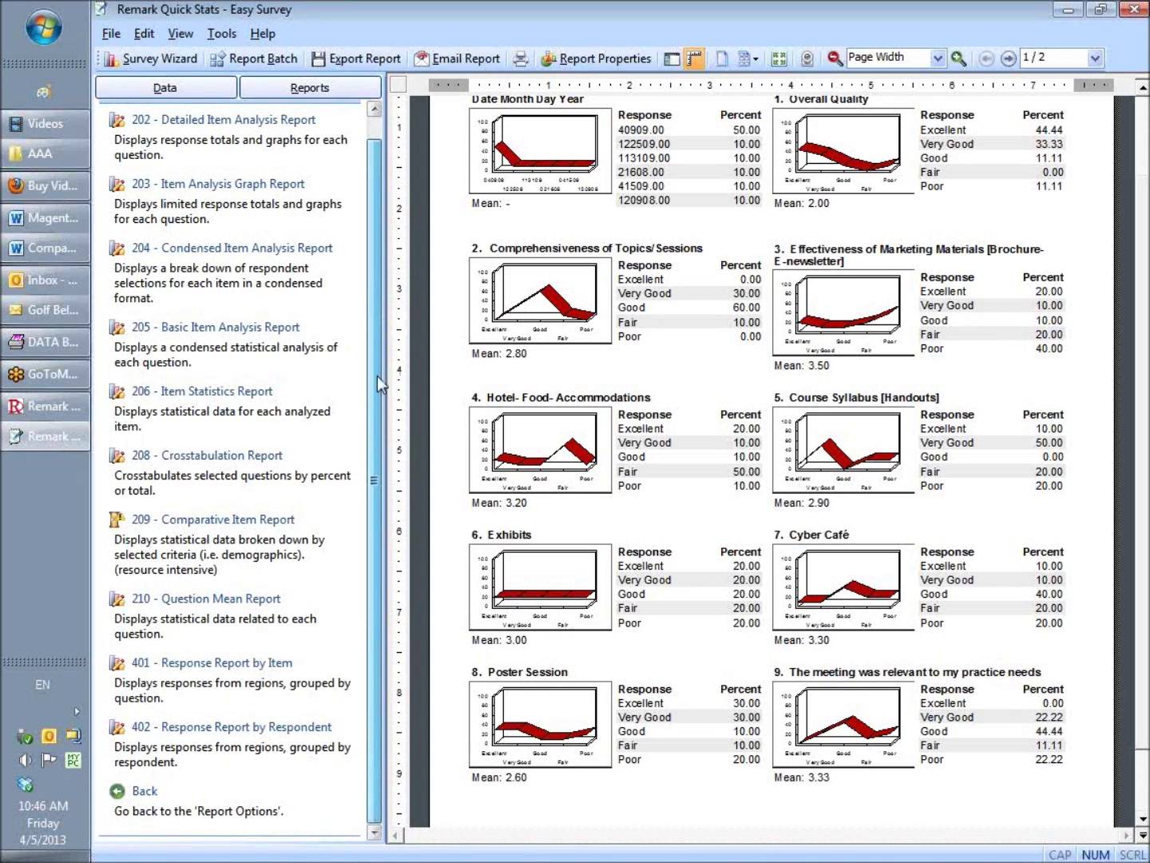
scroll(377, 377, up, 1)
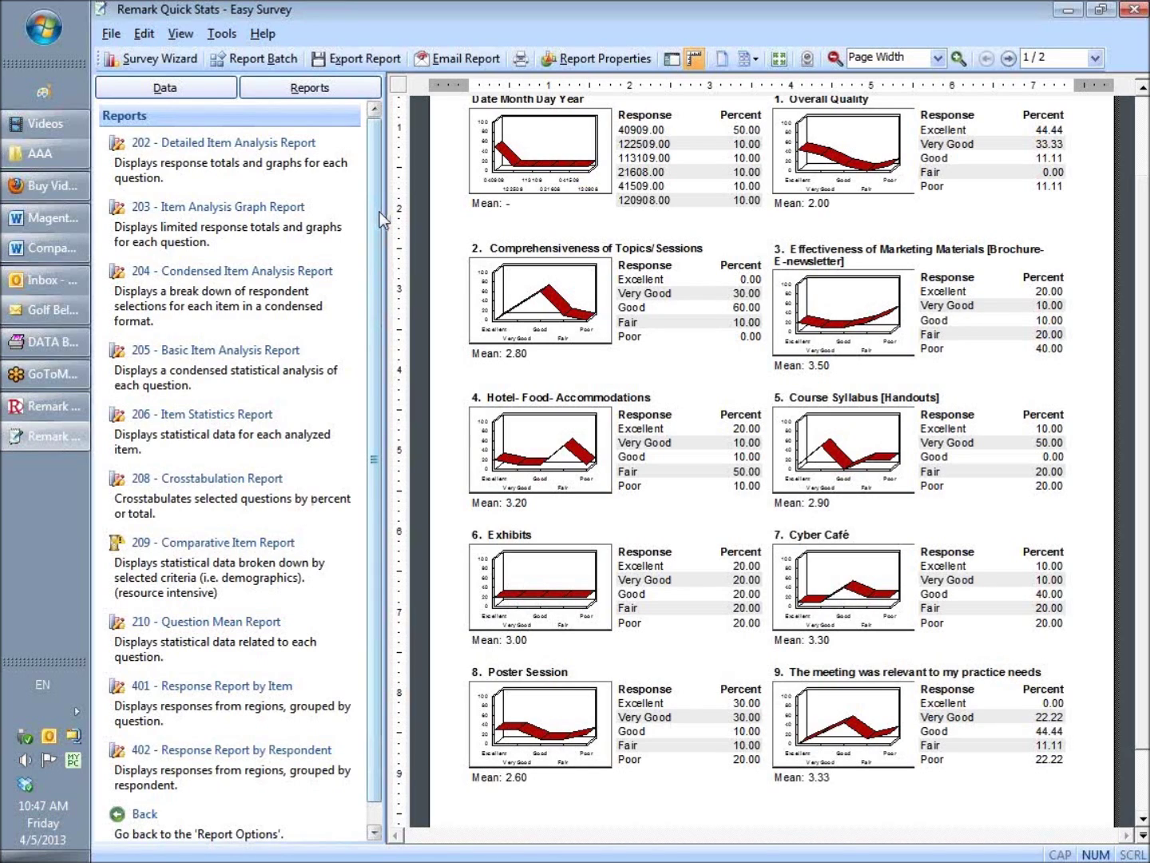
Build a filter on the survey data with the field Date, the operator Is Equal to and the value 040909
click(173, 88)
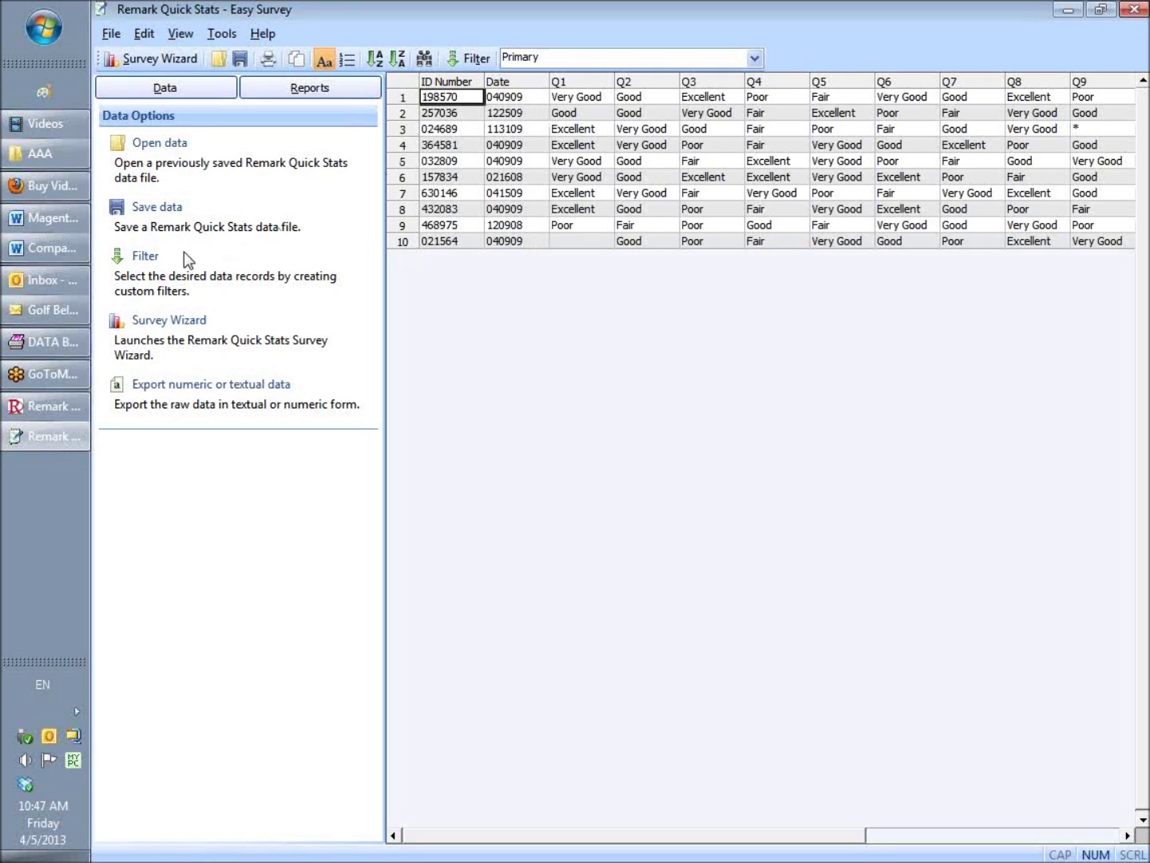
click(147, 257)
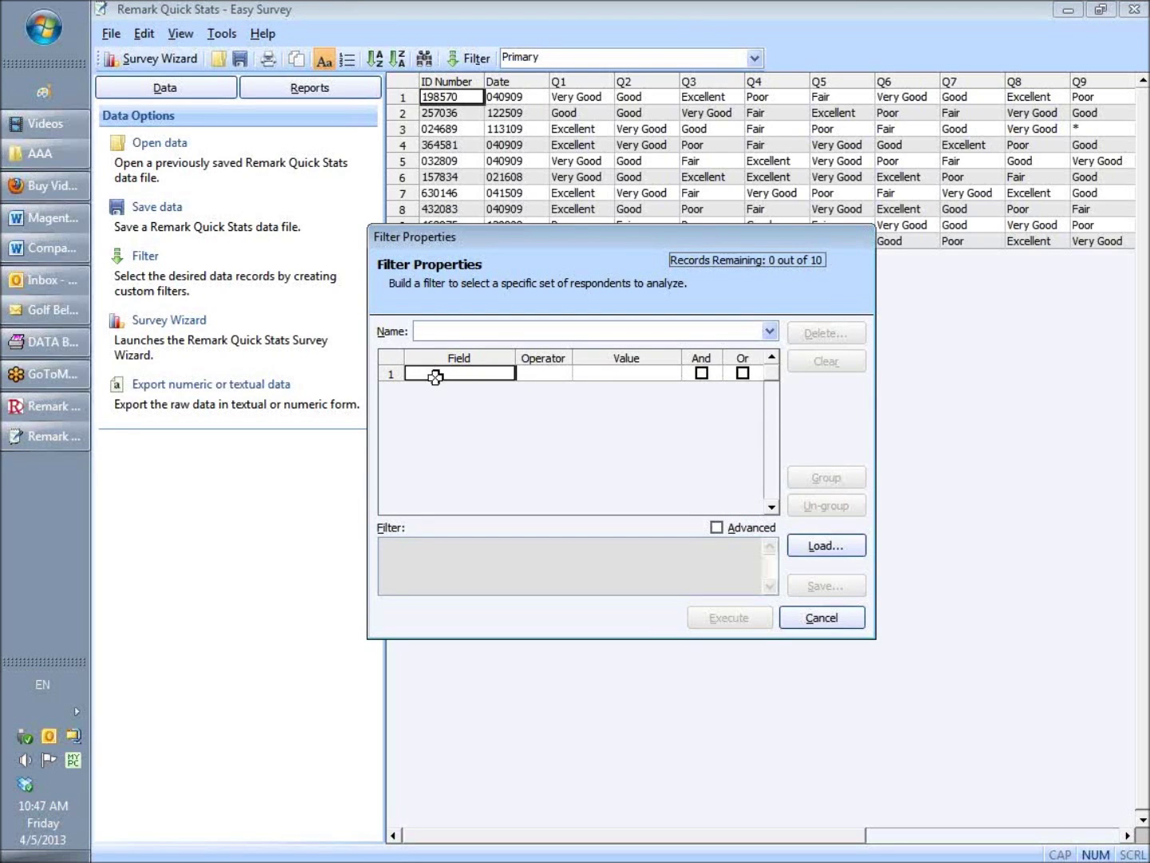
click(508, 374)
click(506, 374)
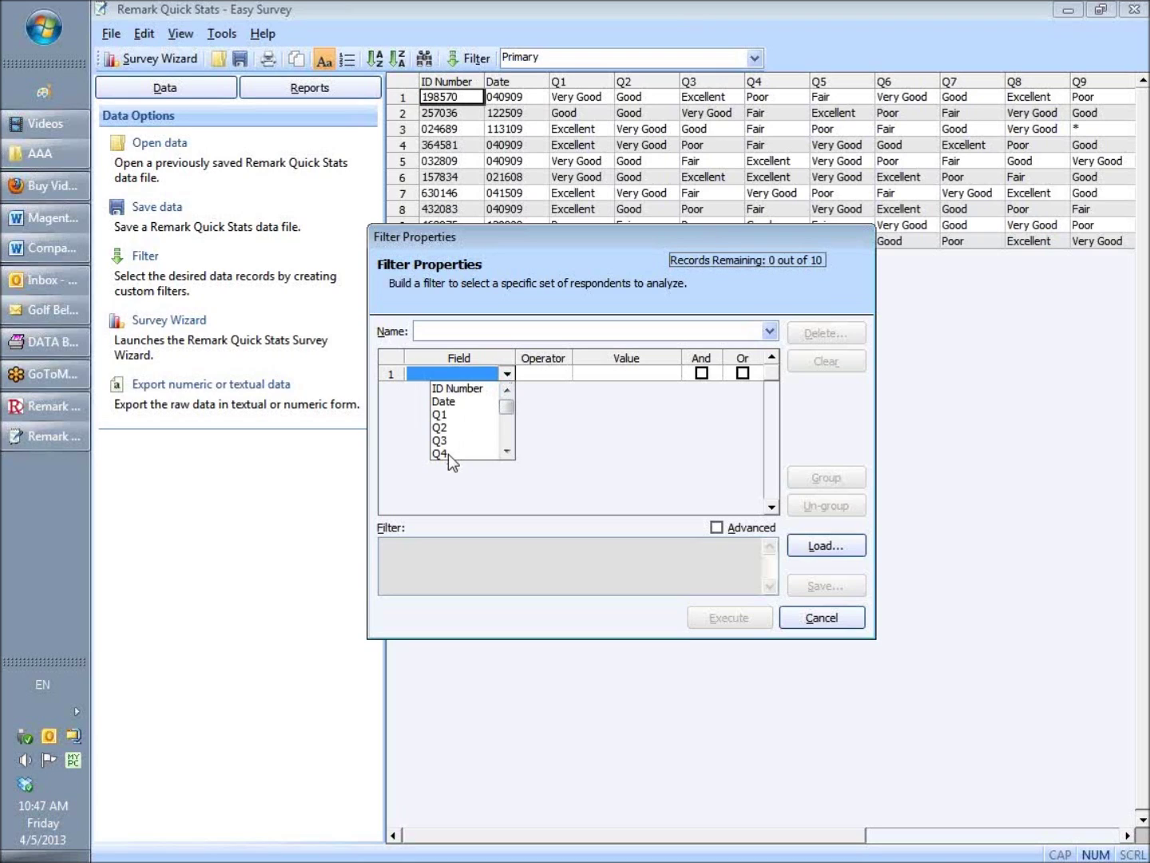
click(445, 402)
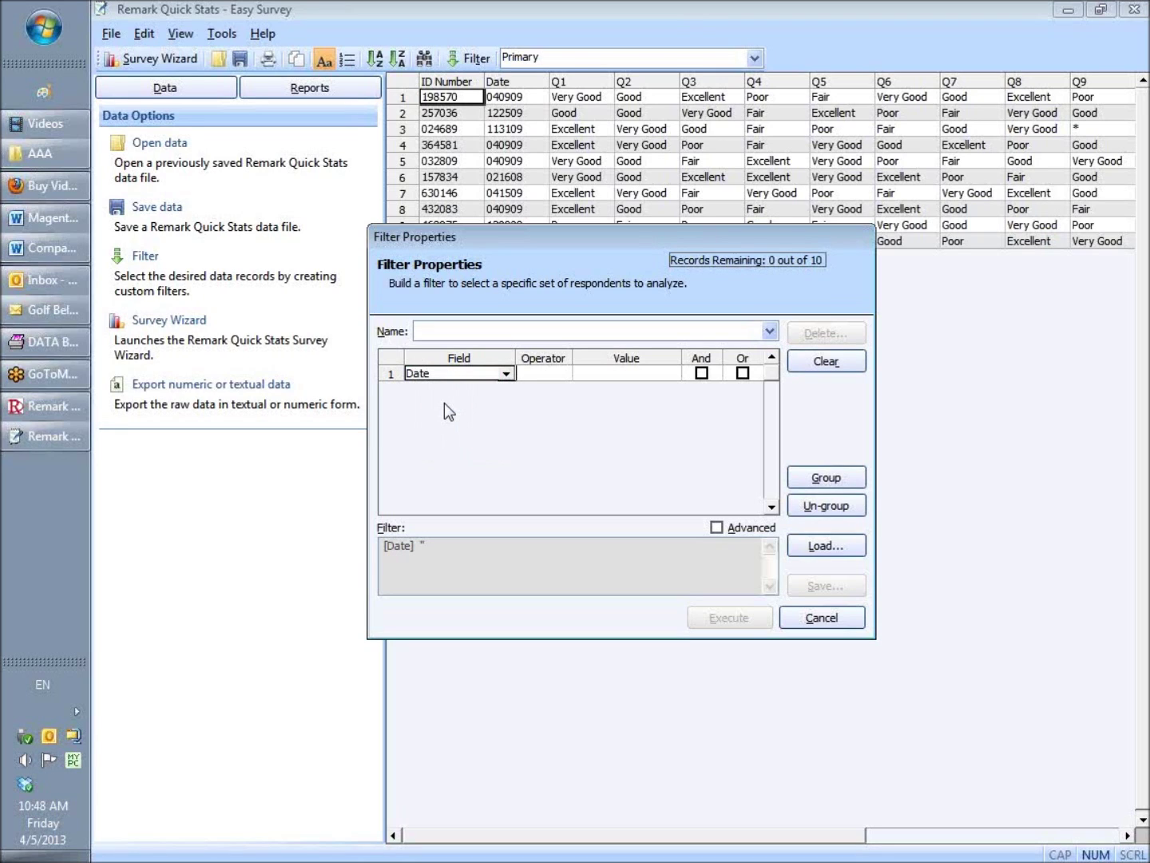
click(543, 373)
click(564, 374)
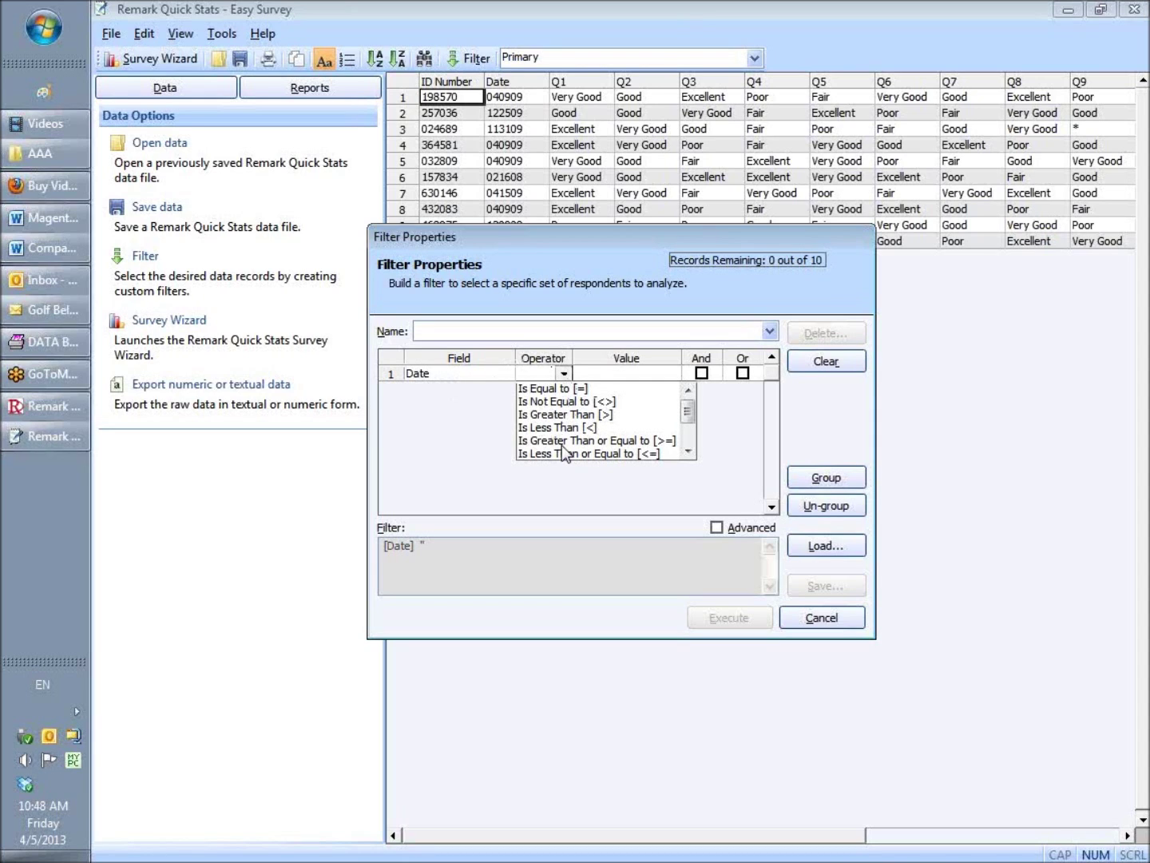
click(559, 388)
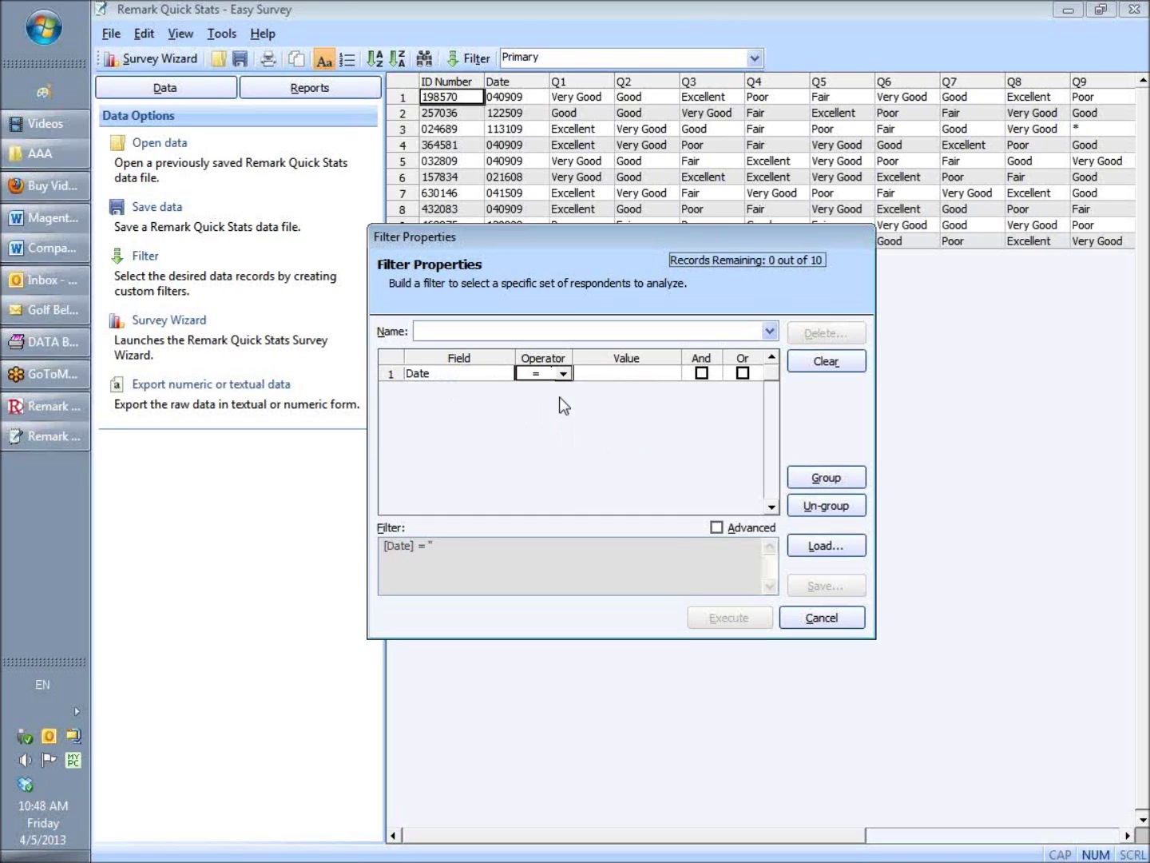
click(667, 373)
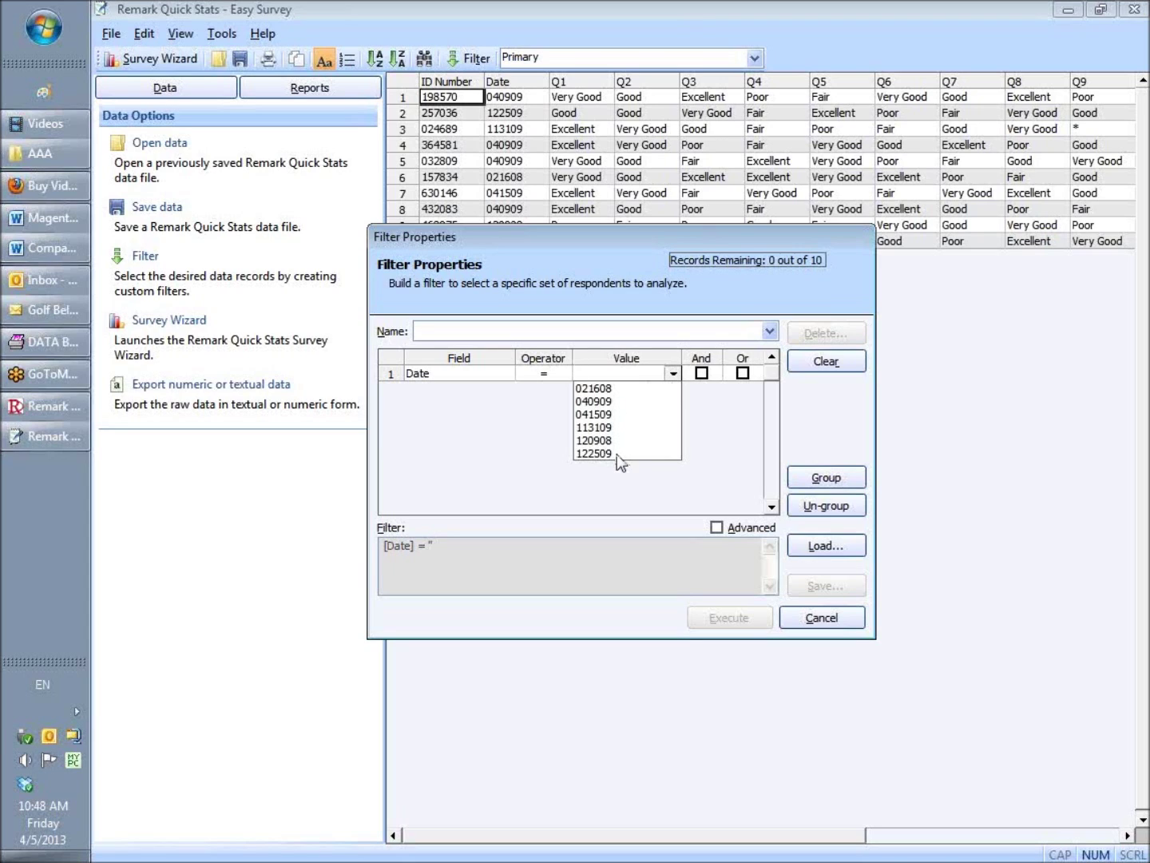
click(608, 403)
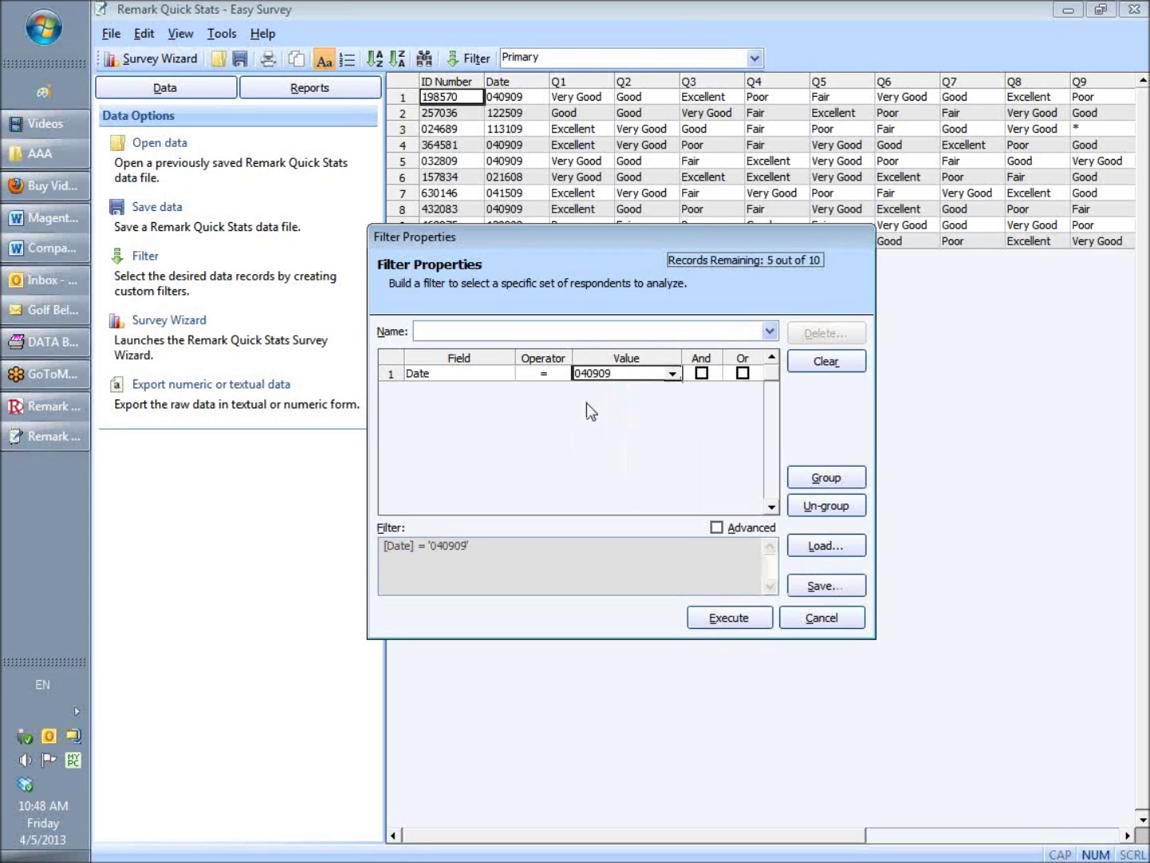
Execute the Date filter without an Or condition and return to the top of the filtered Item Analysis Graph Report
click(742, 375)
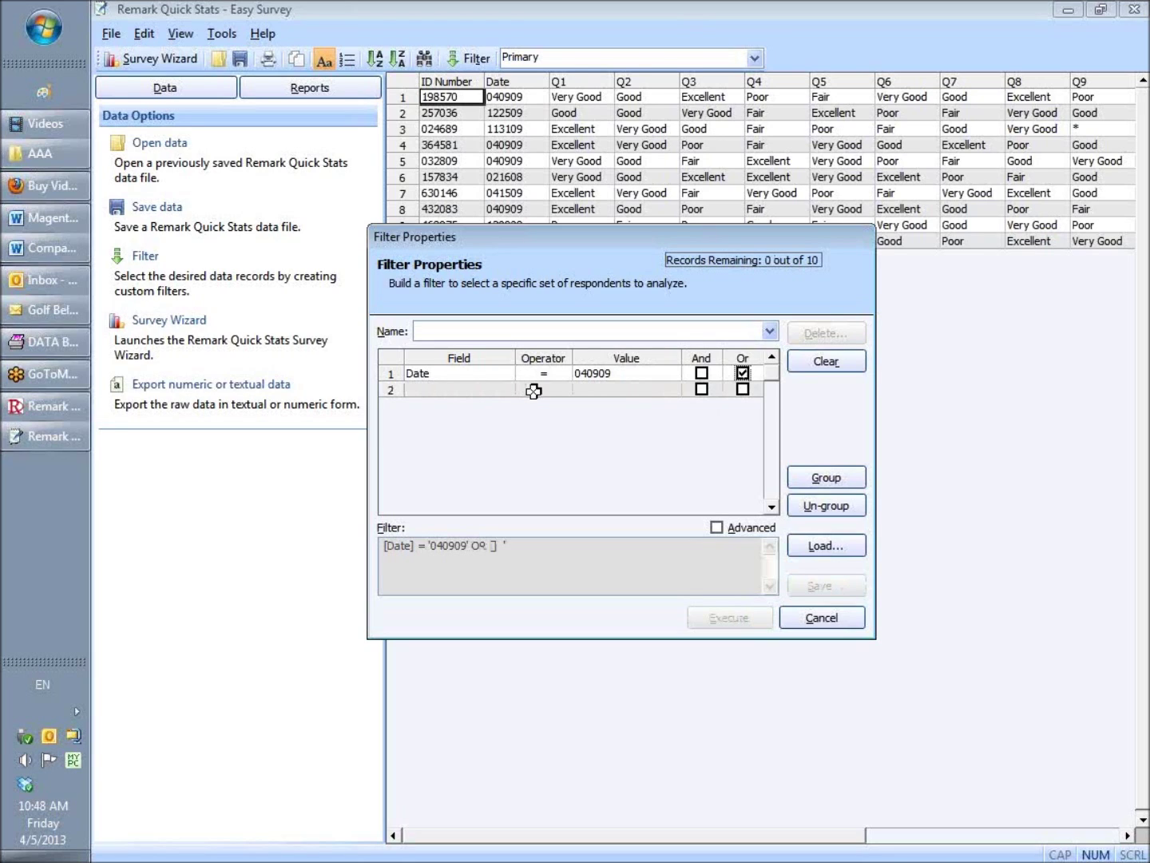
click(742, 373)
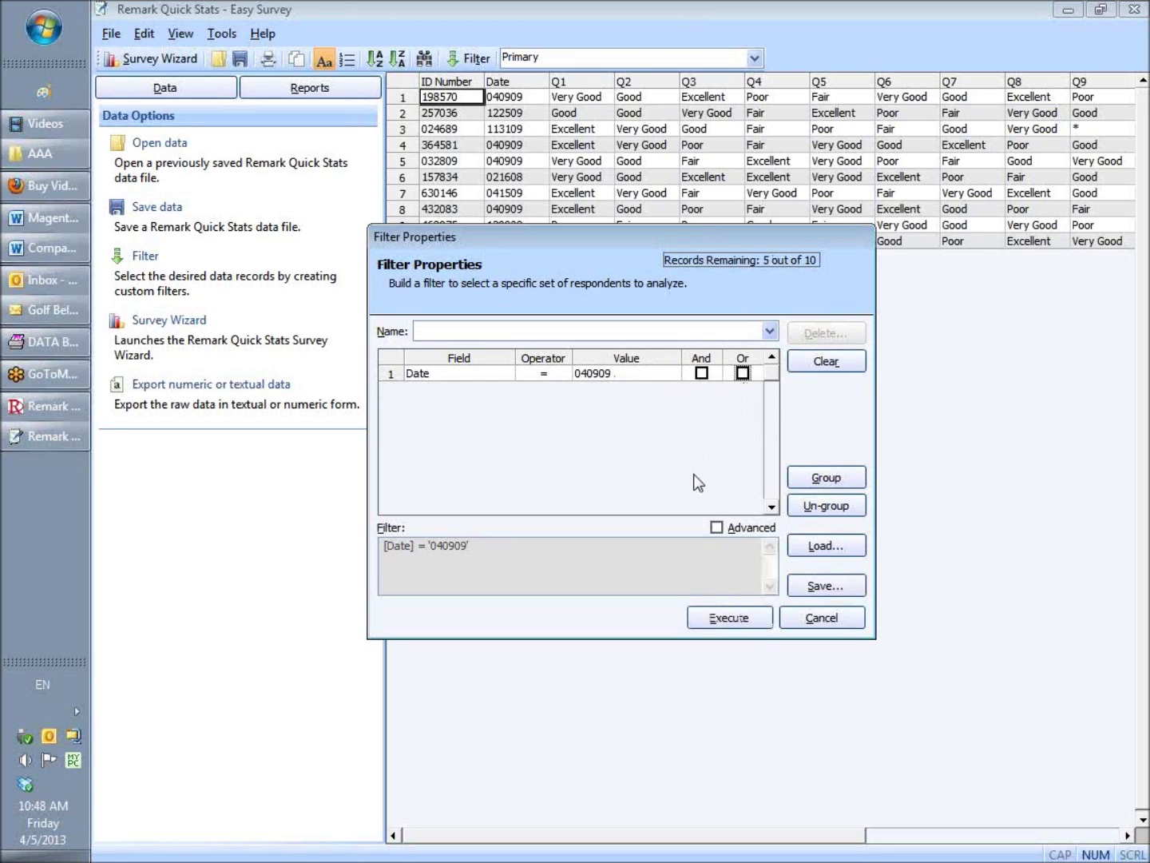
click(739, 620)
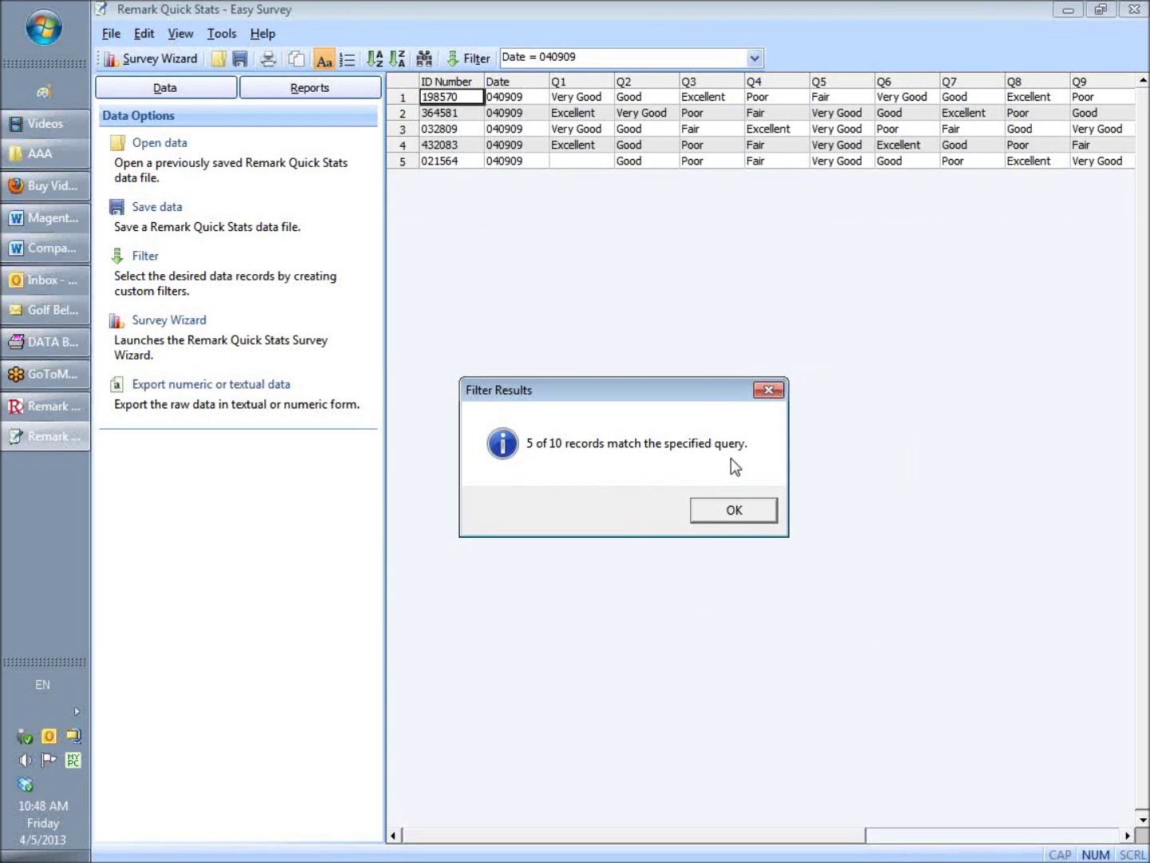
click(735, 510)
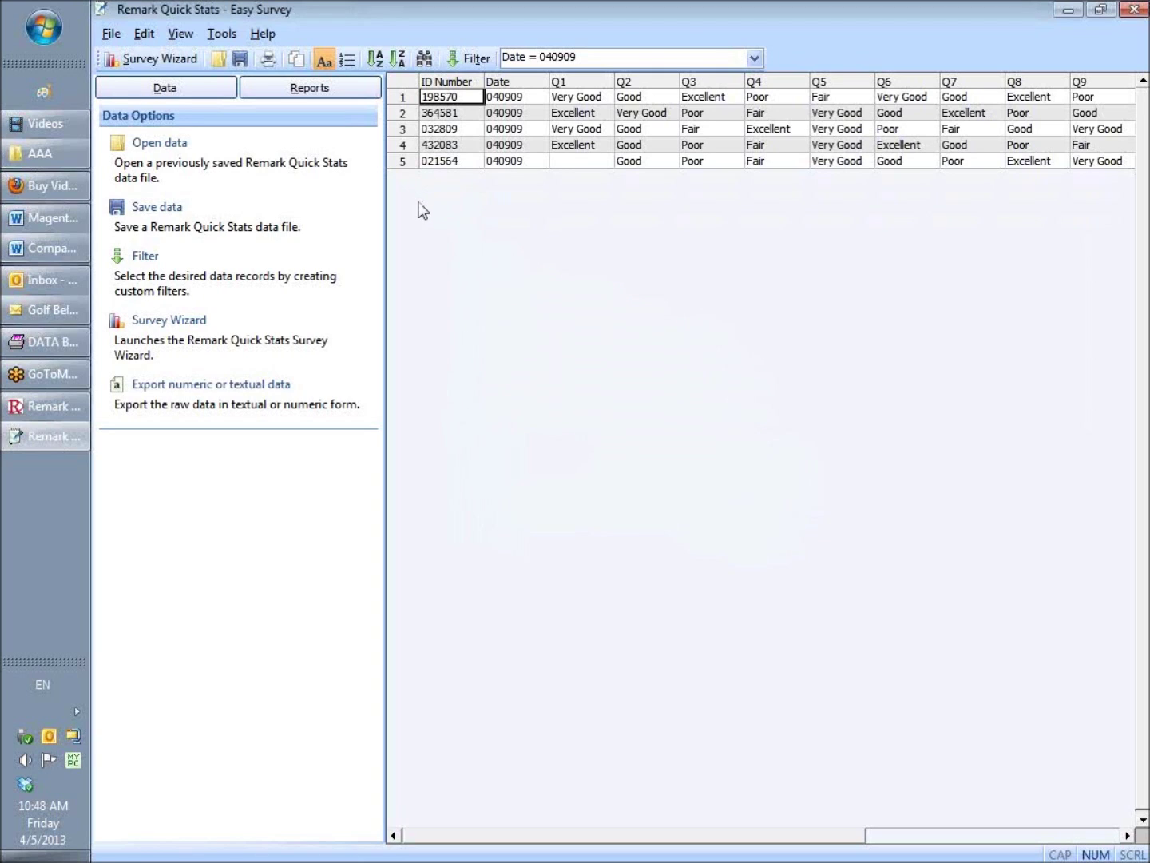
click(302, 90)
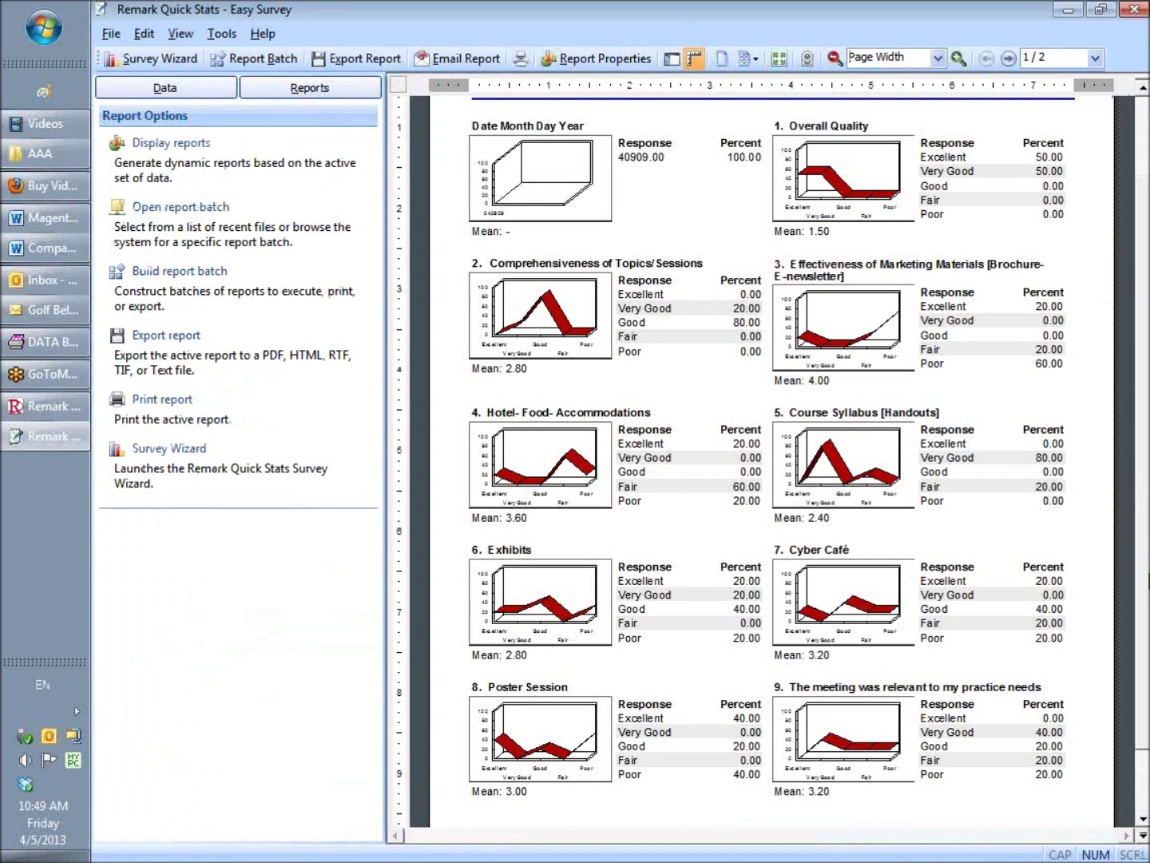
scroll(1147, 586, up, 3)
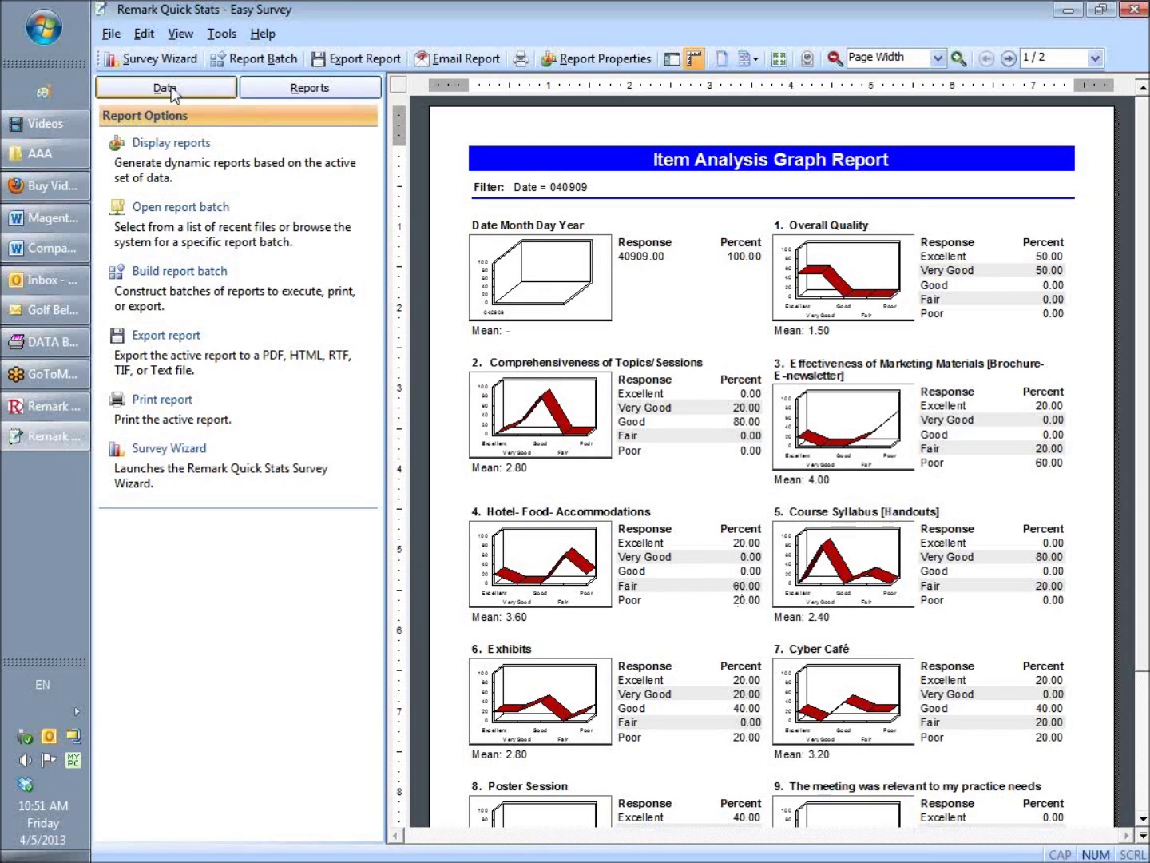
click(111, 35)
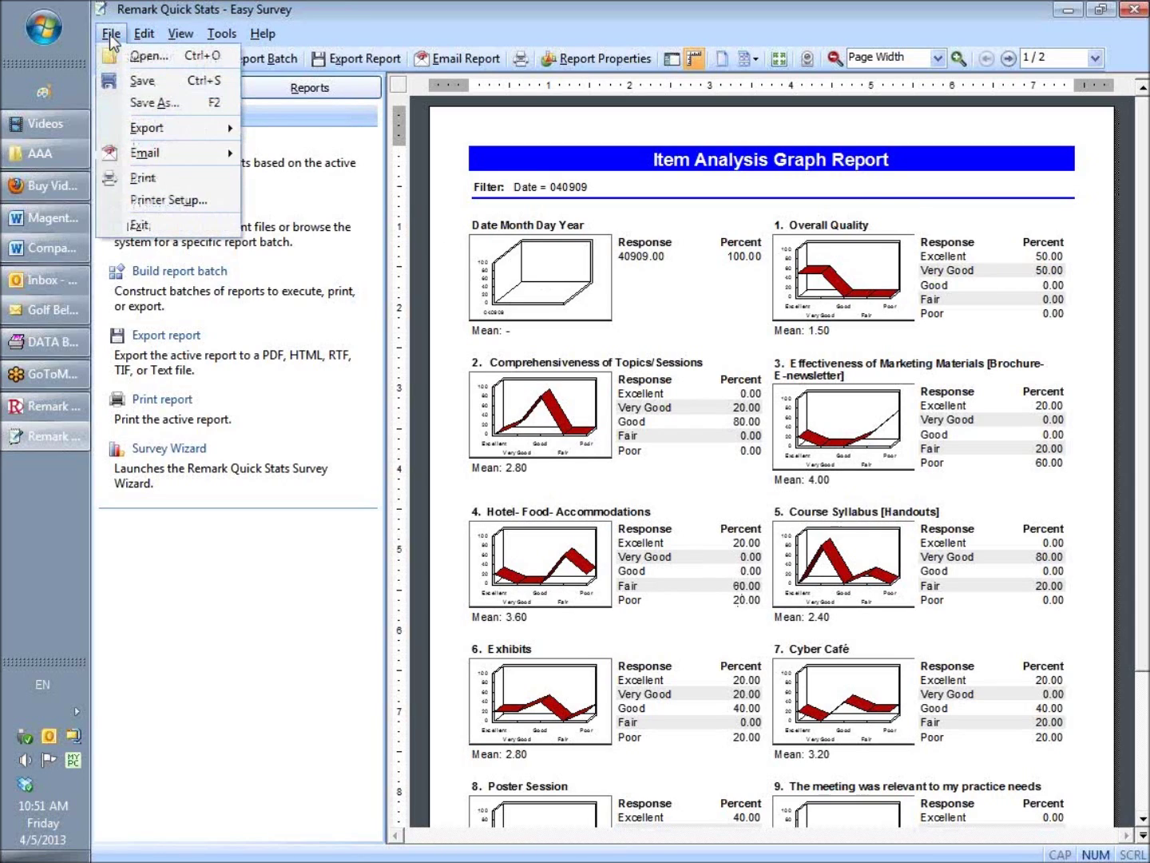
click(174, 179)
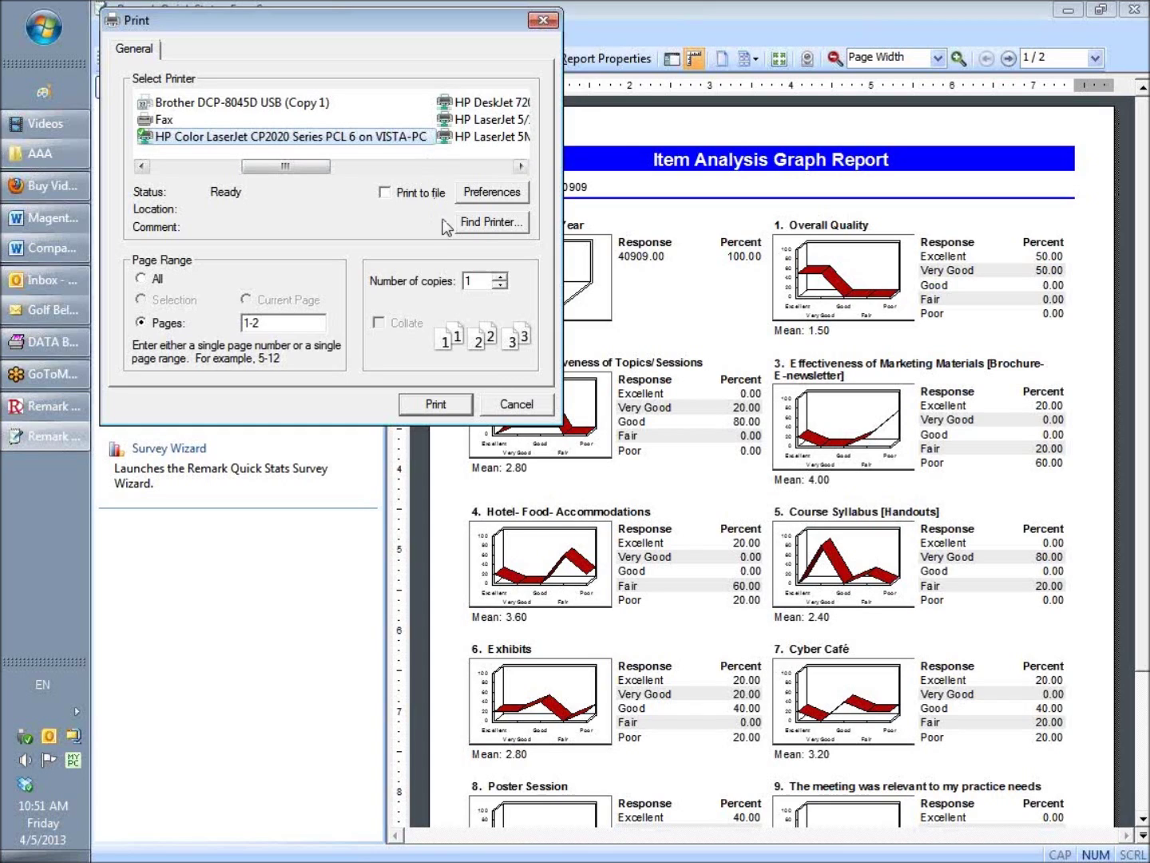
click(516, 405)
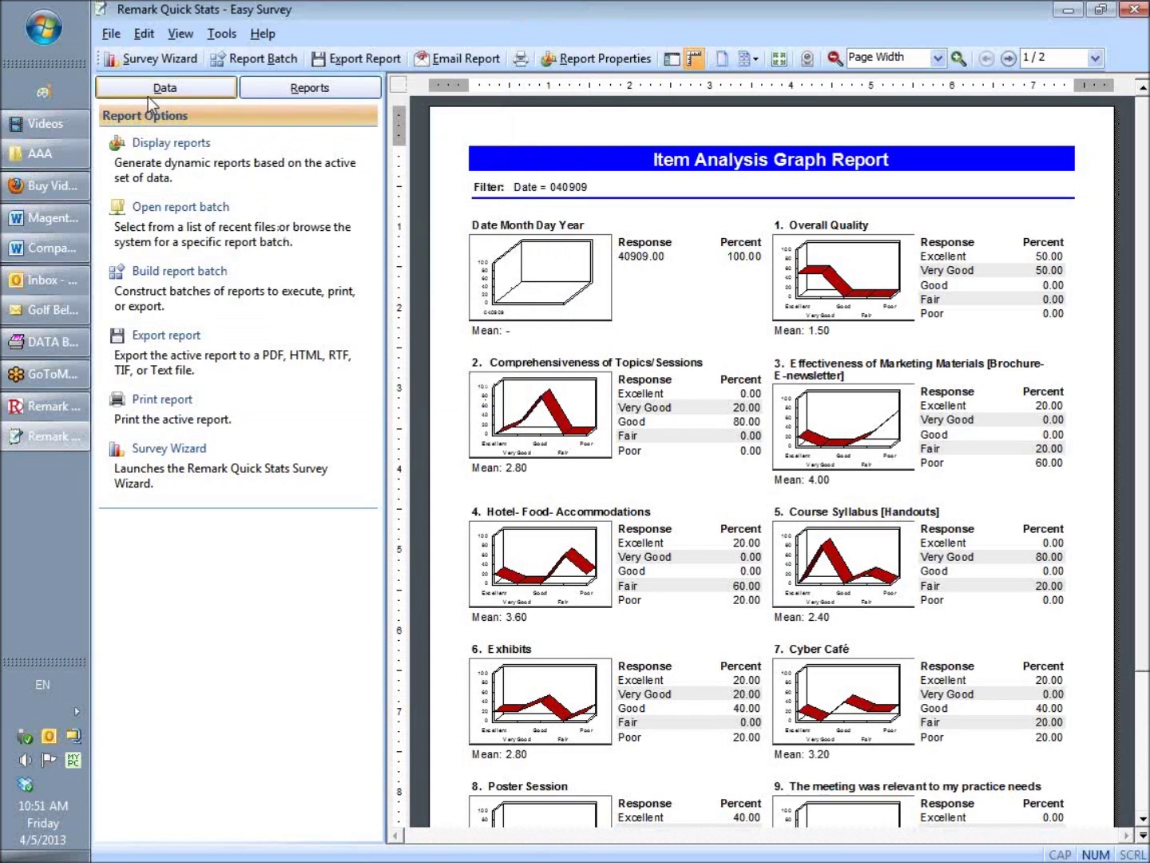
Export the filtered Item Analysis Graph Report in Portable Document Format (PDF)
click(111, 36)
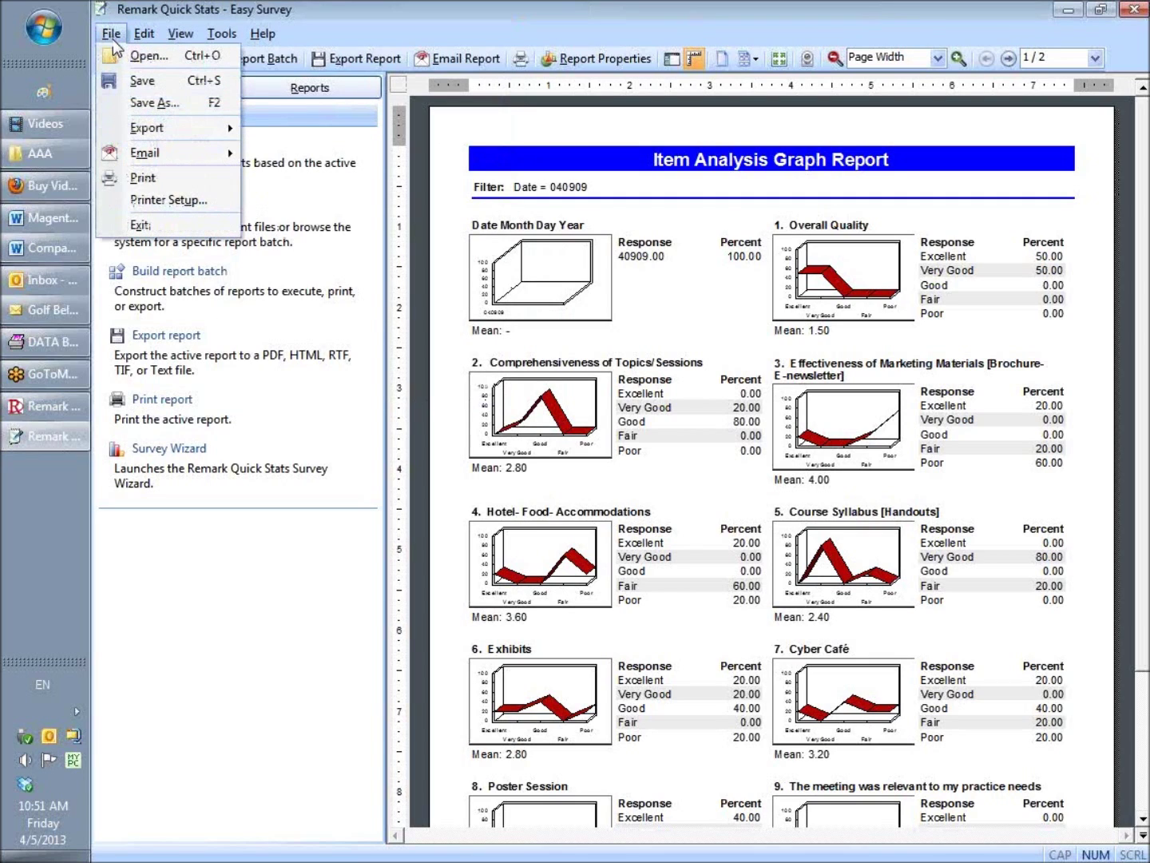
mouse_move(144, 134)
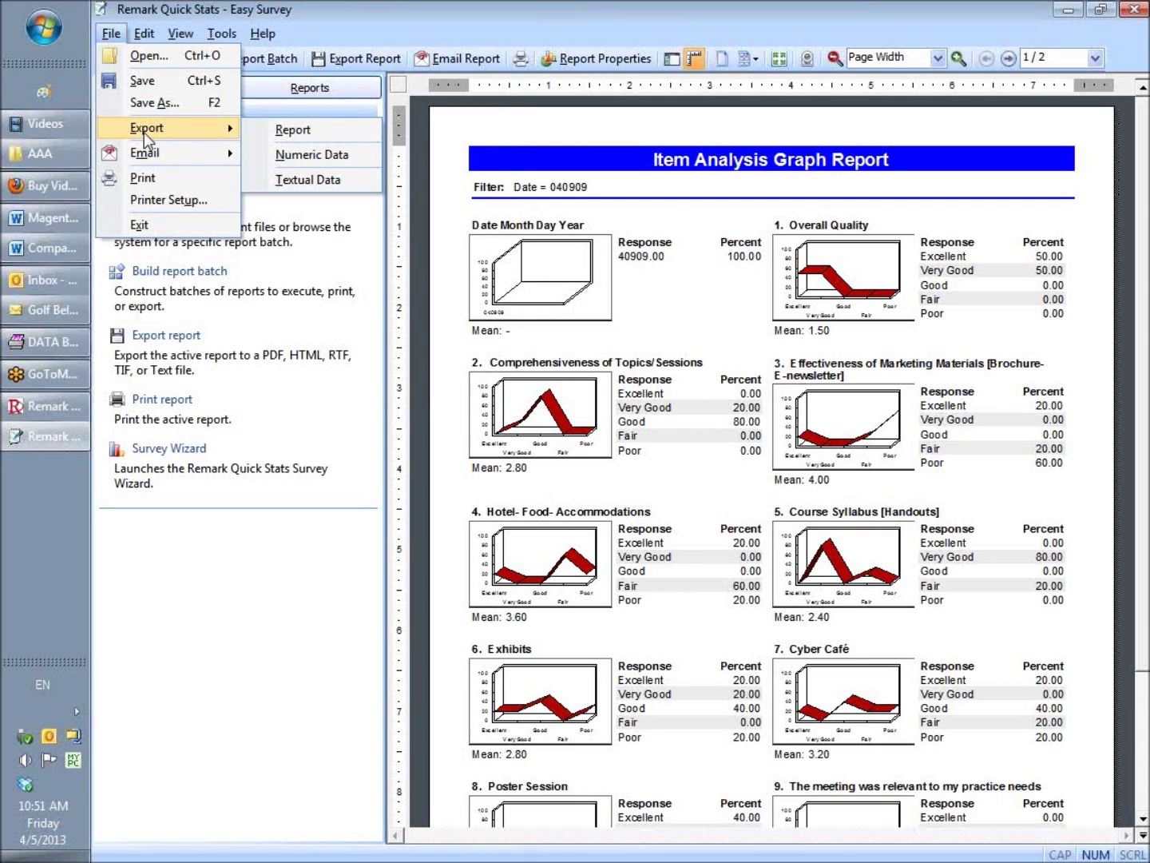
click(349, 140)
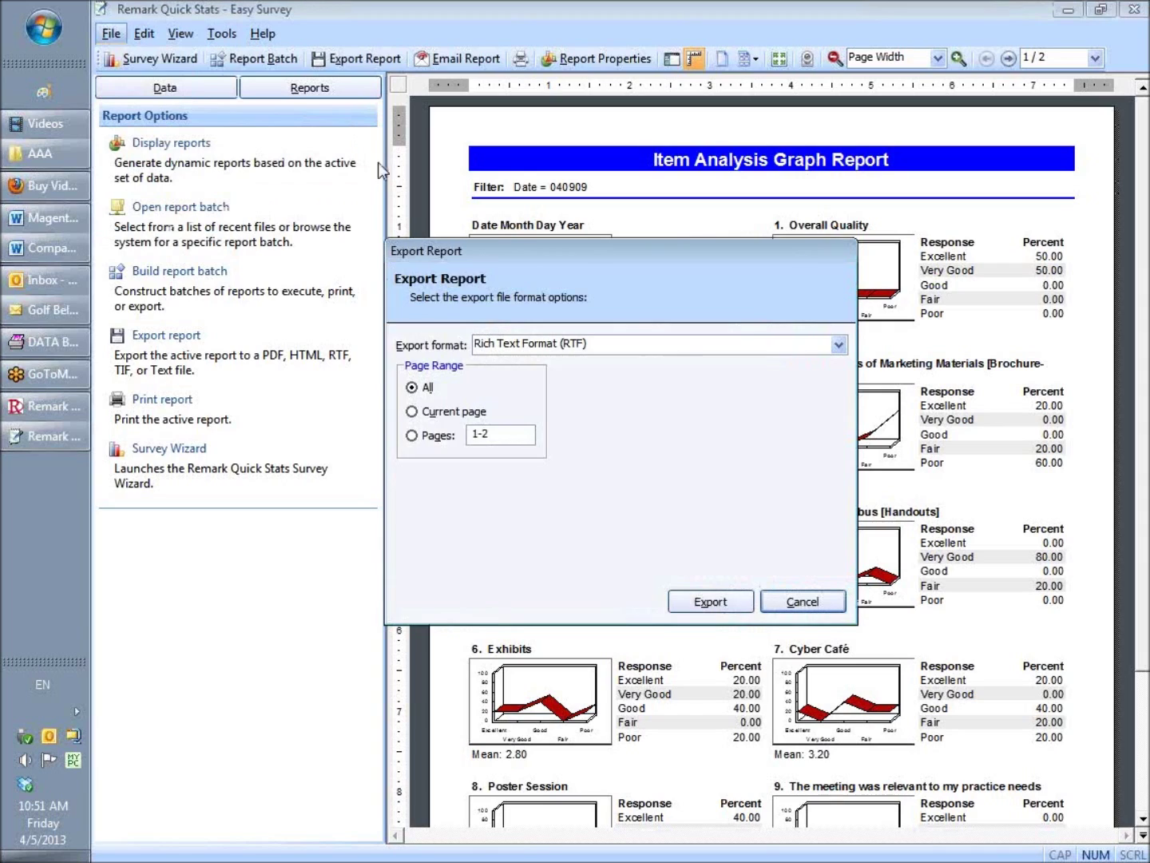
click(837, 344)
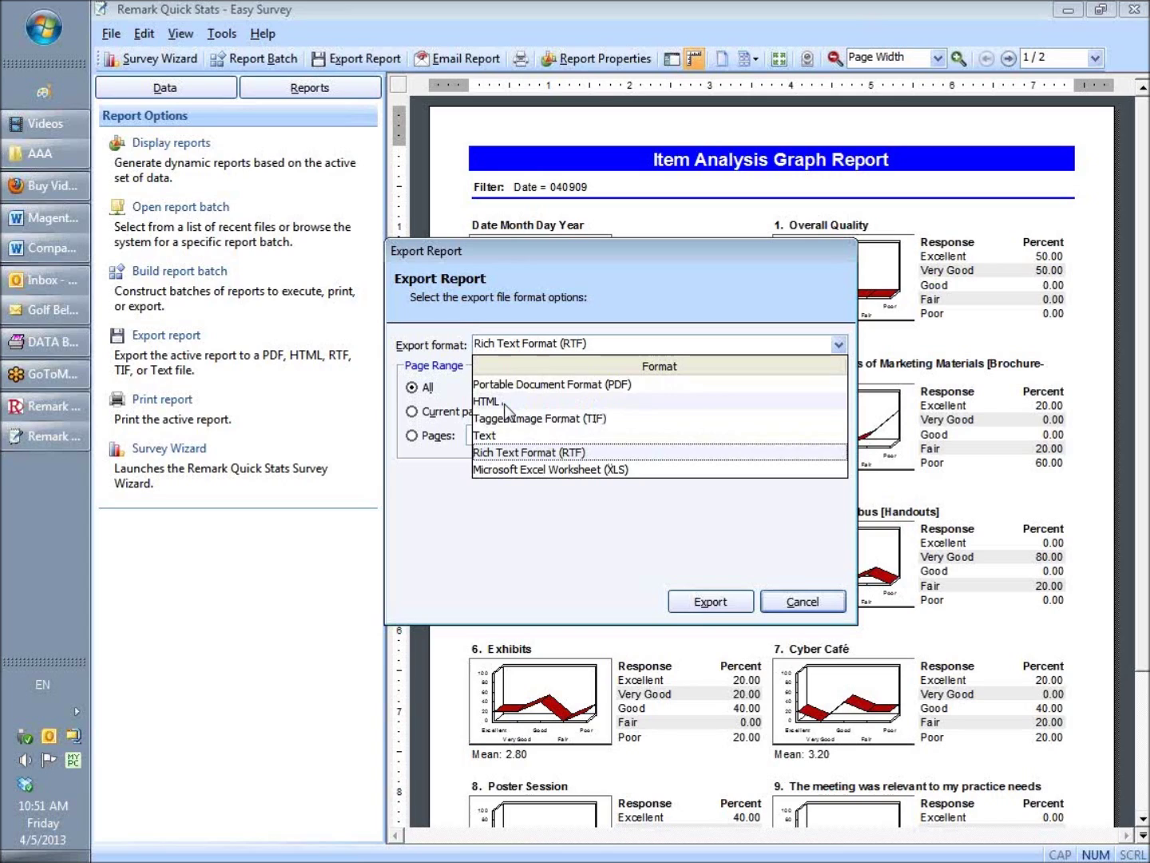
click(625, 383)
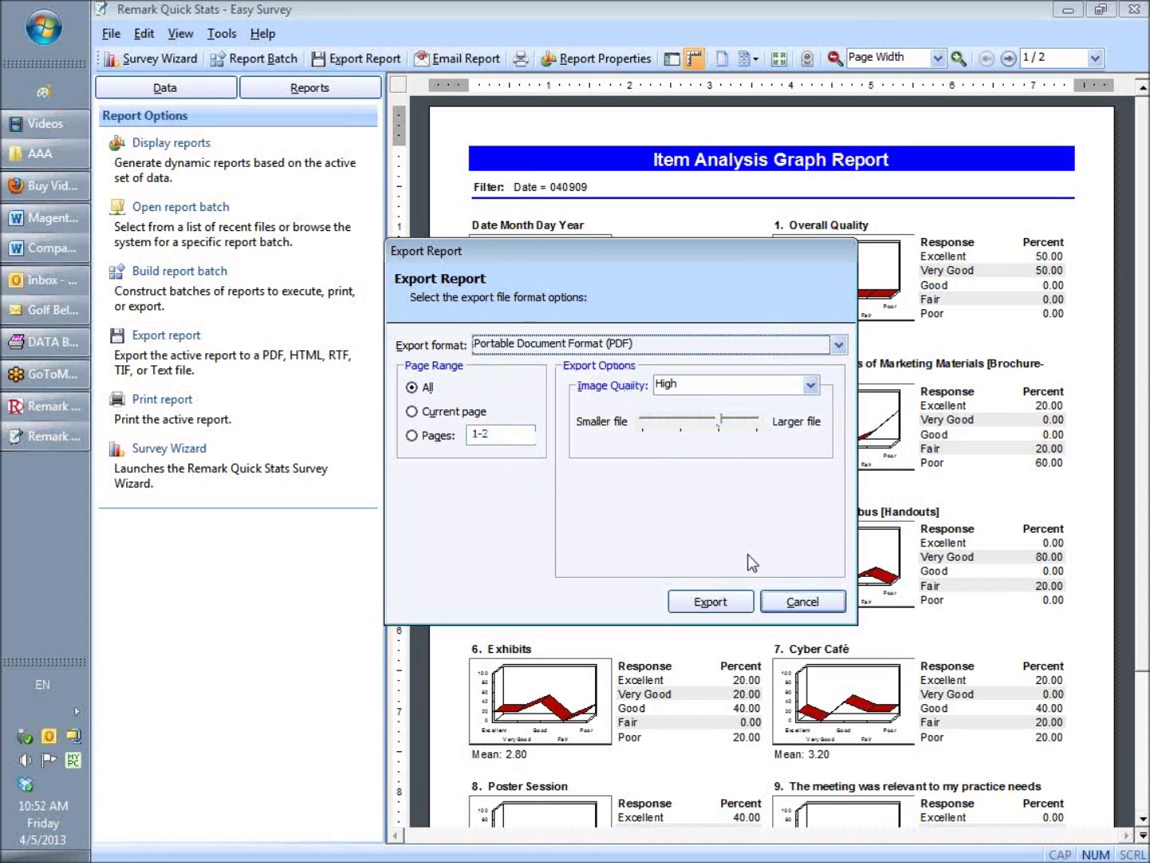
click(713, 601)
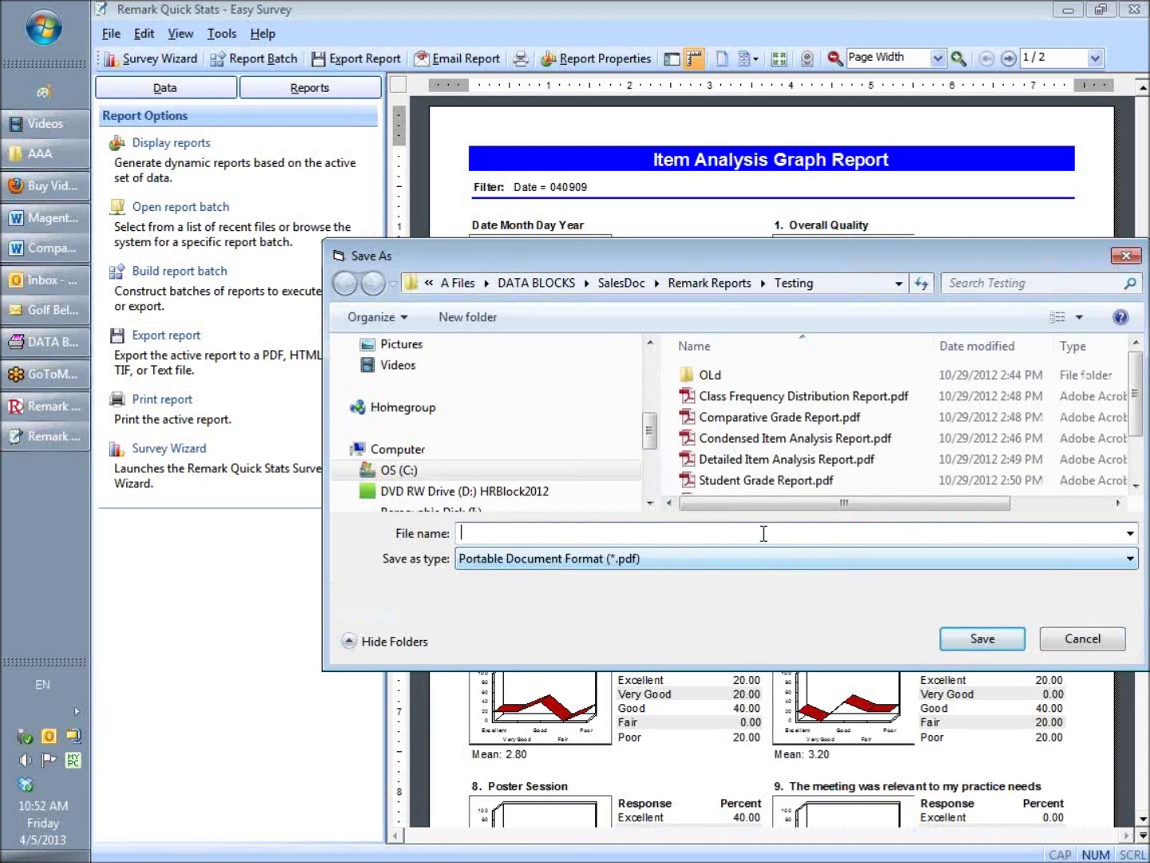
Save the exported PDF in the AAA folder on drive C: as "2013 Spring Survey Item Graph Report"
click(353, 470)
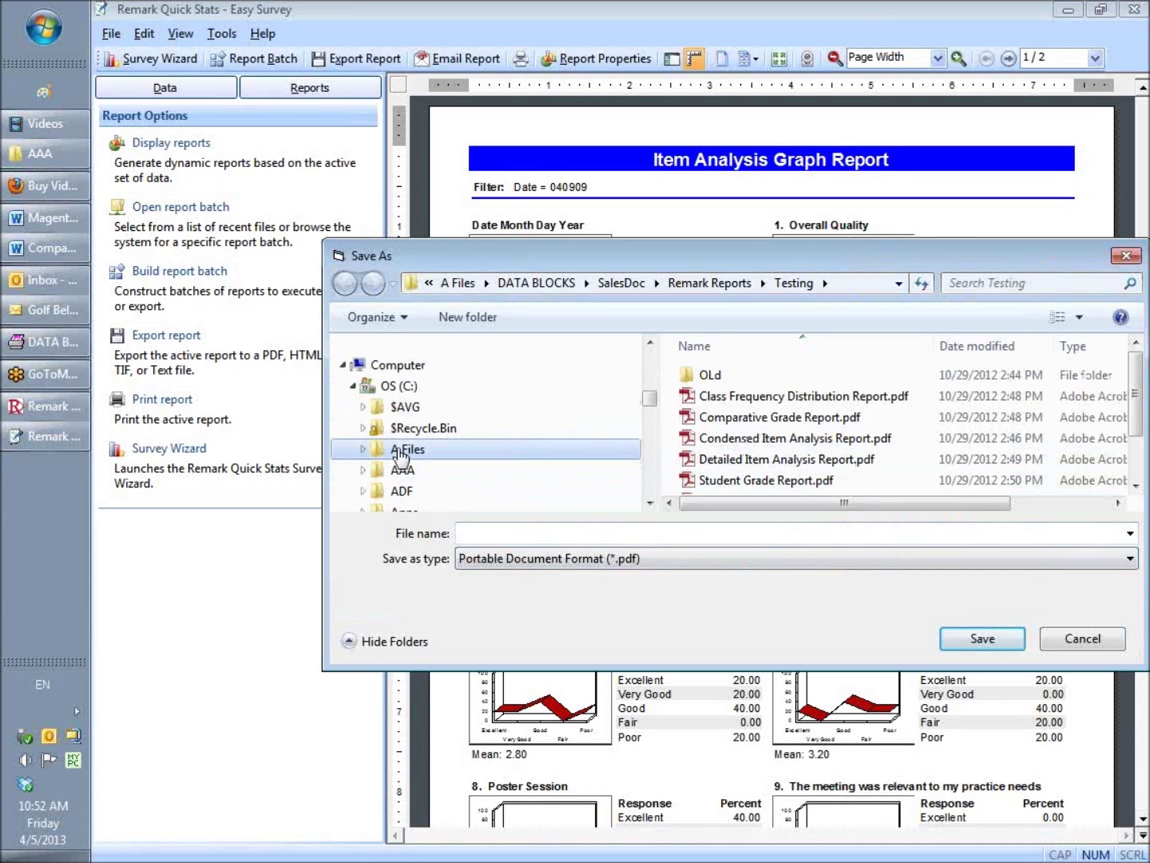
click(417, 472)
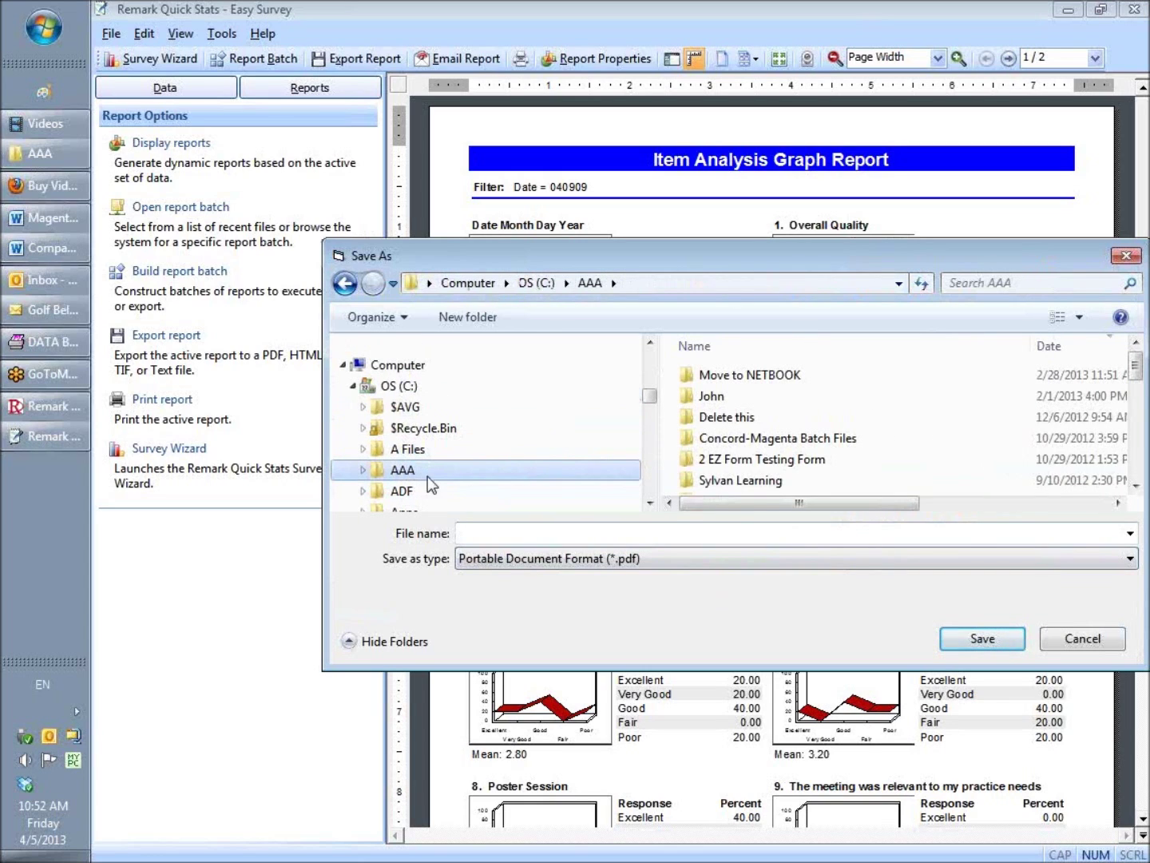
drag(1136, 365, 1147, 454)
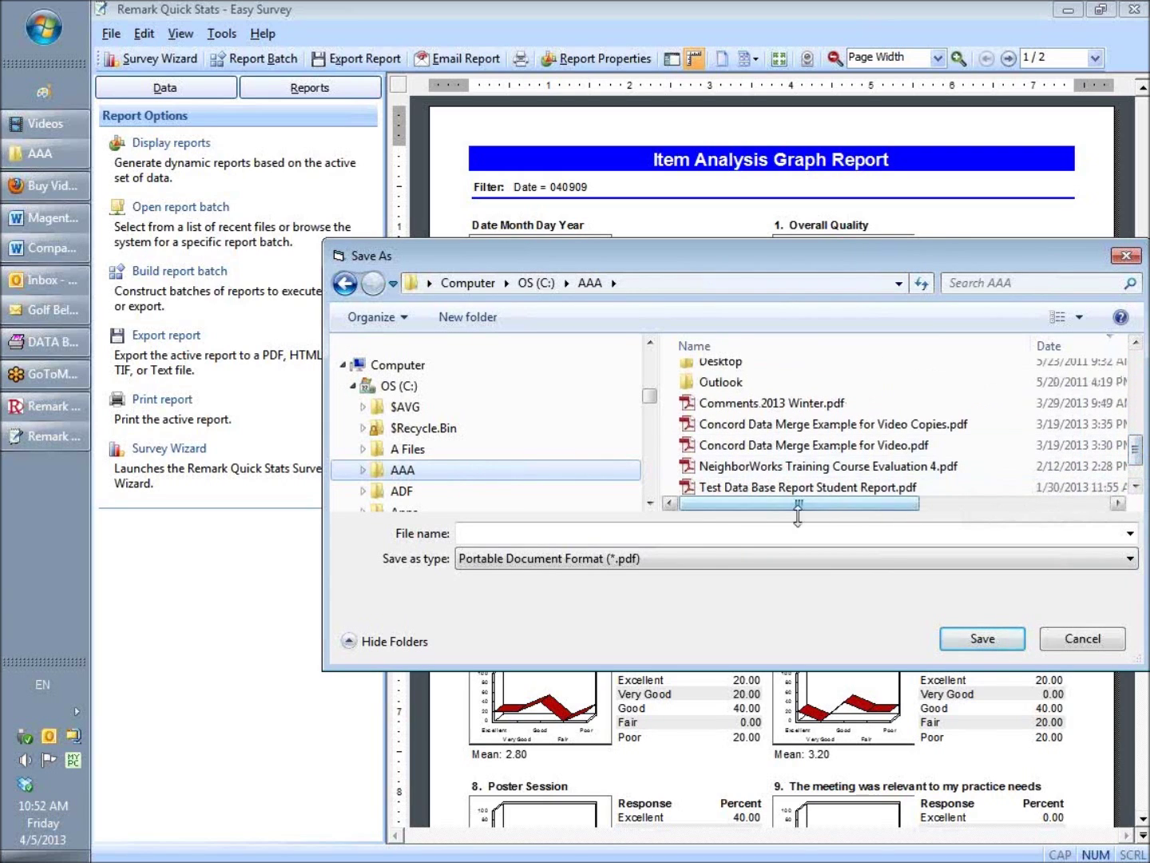
click(694, 529)
text(2013 Spring Survey R)
key(BackSpace)
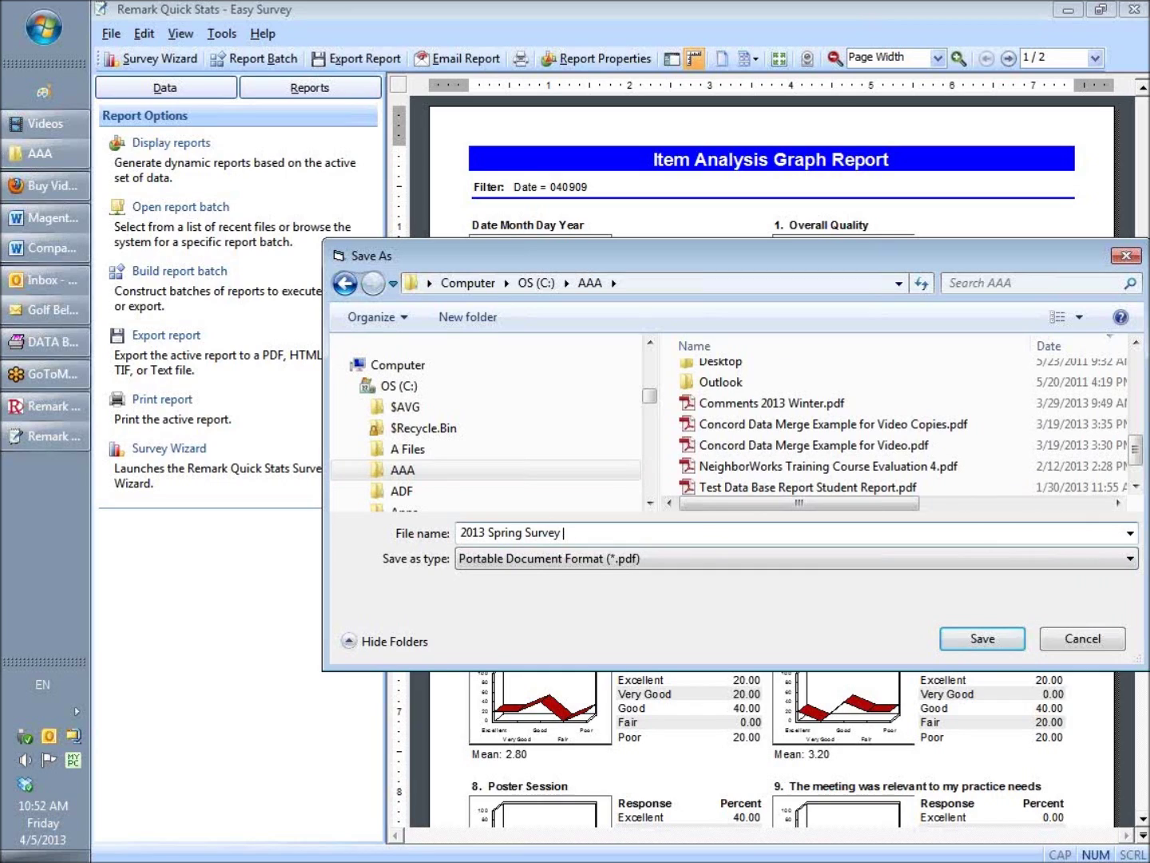
text(Item Graph Report)
click(998, 638)
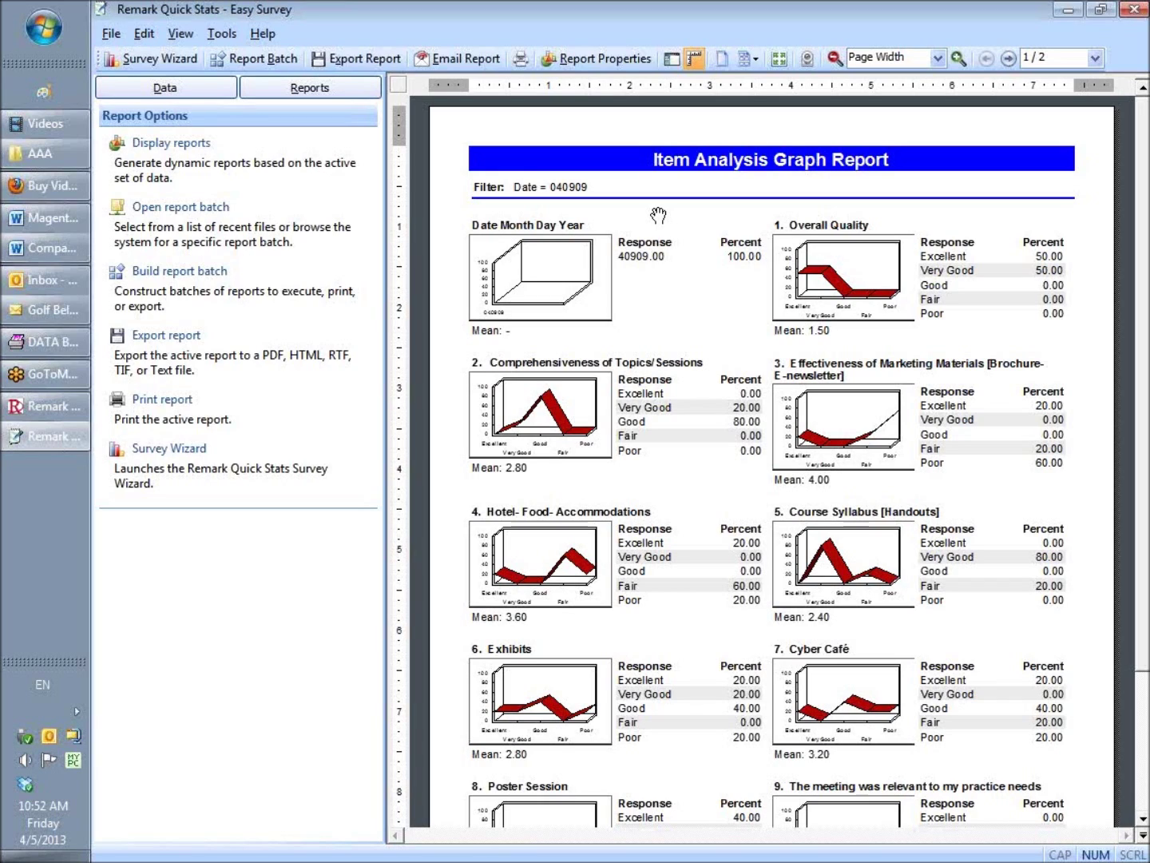
Open 2013 Spring Survey Item Graph Report.pdf from the AAA folder in Windows Explorer to check it, and close it
click(36, 150)
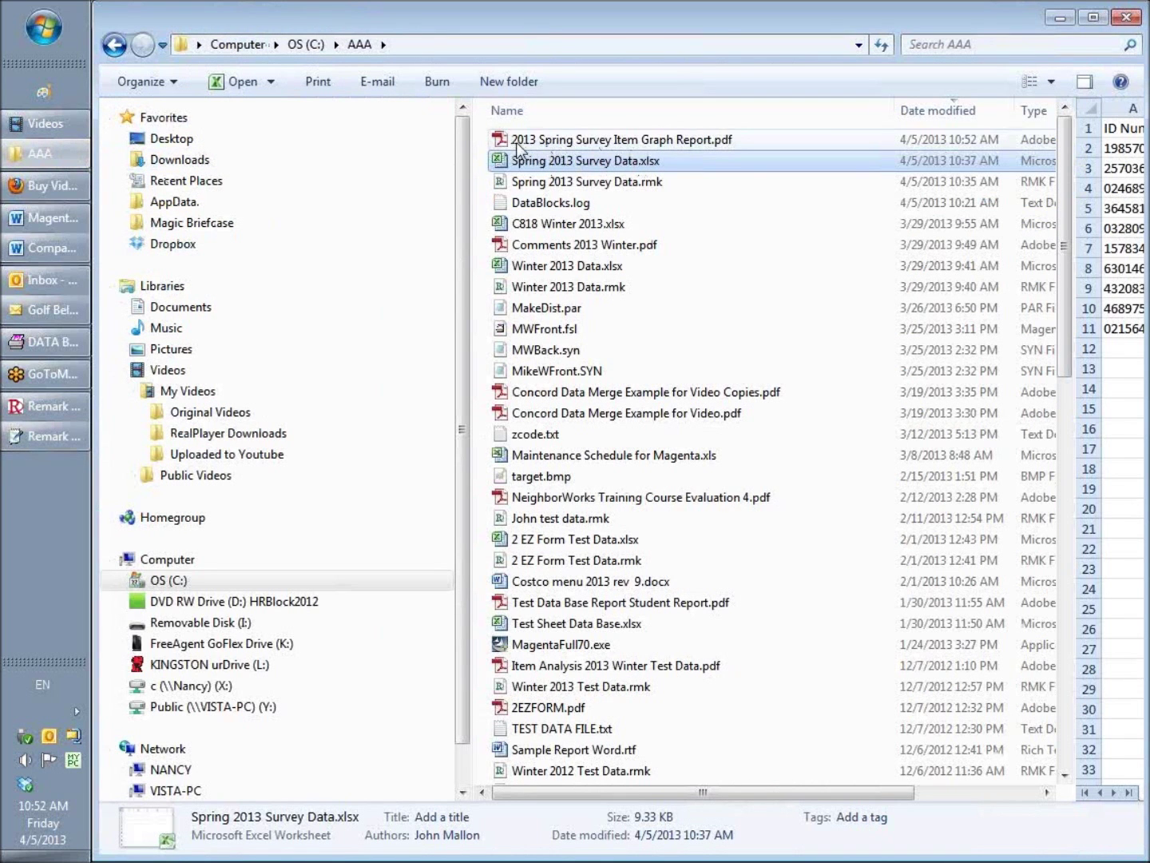
double_click(722, 142)
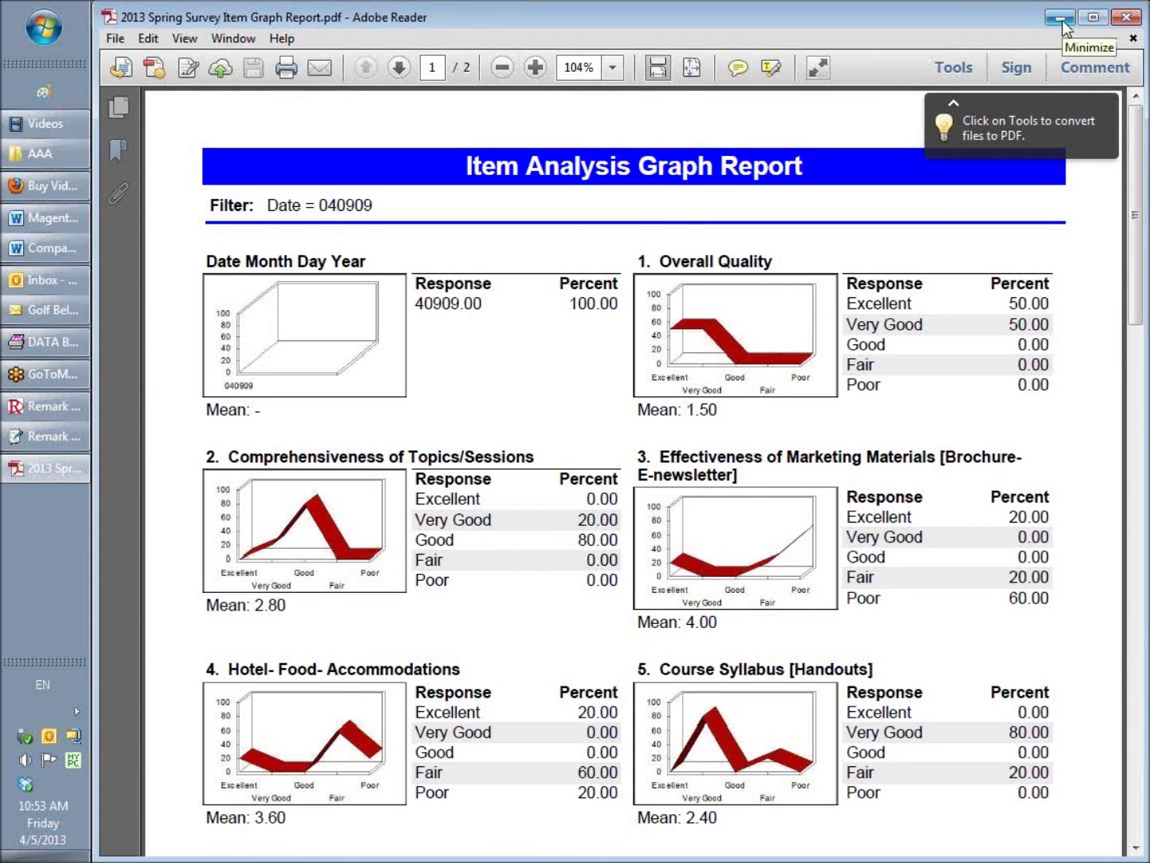
click(1127, 19)
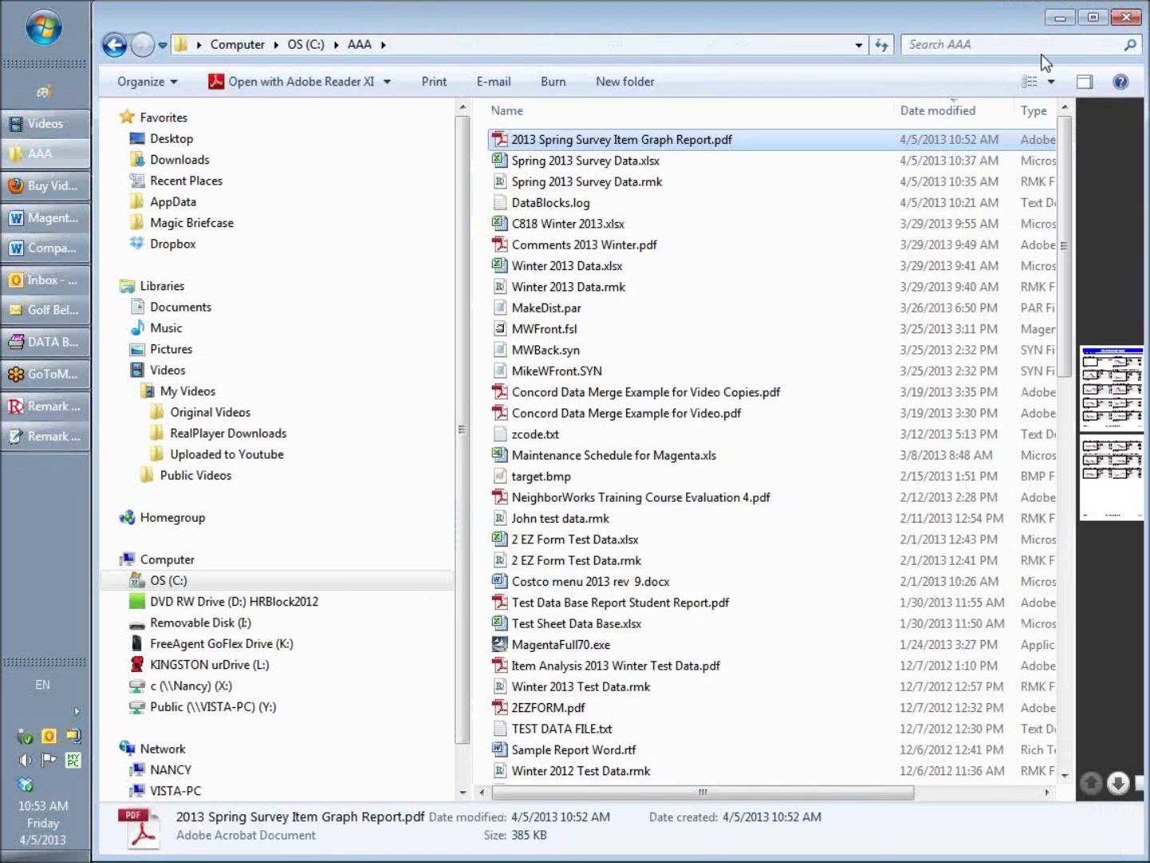
Switch back to Remark Quick Stats and close it to return to the Remark Classic OMR Data Center
click(39, 435)
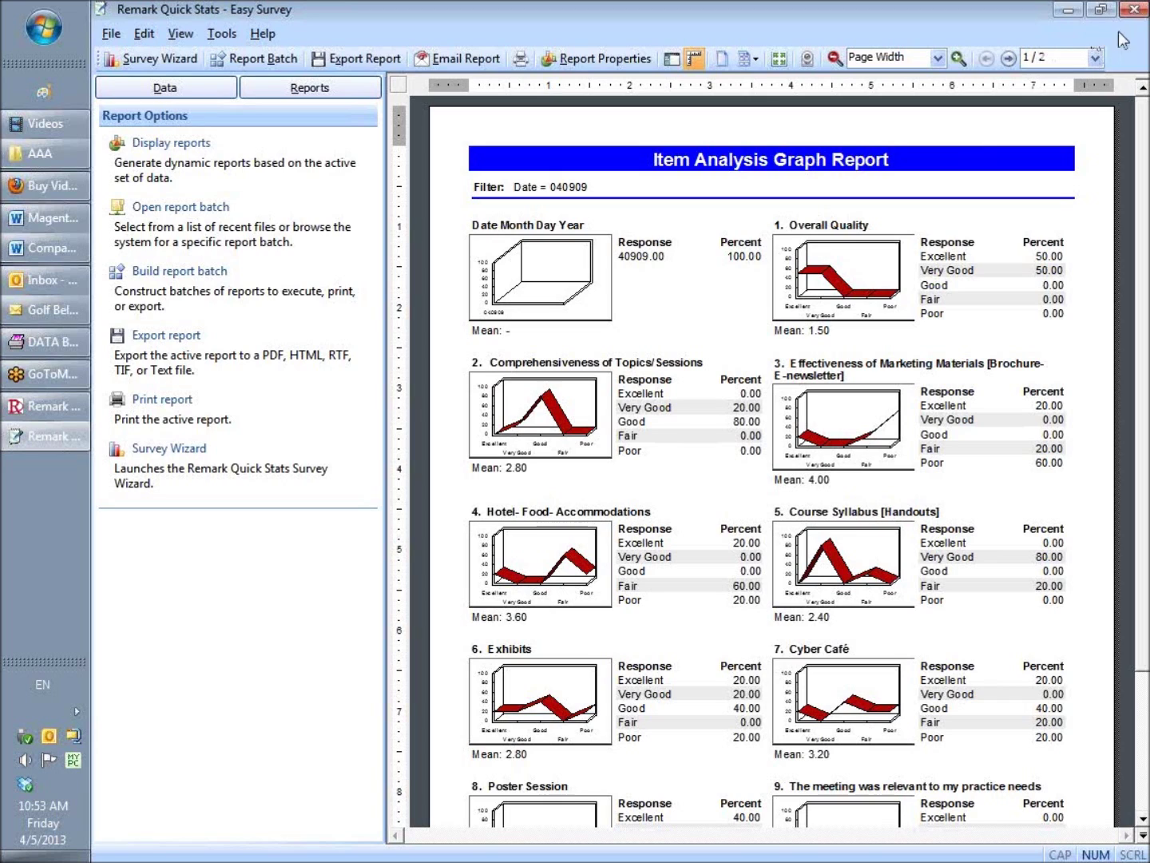
click(1134, 9)
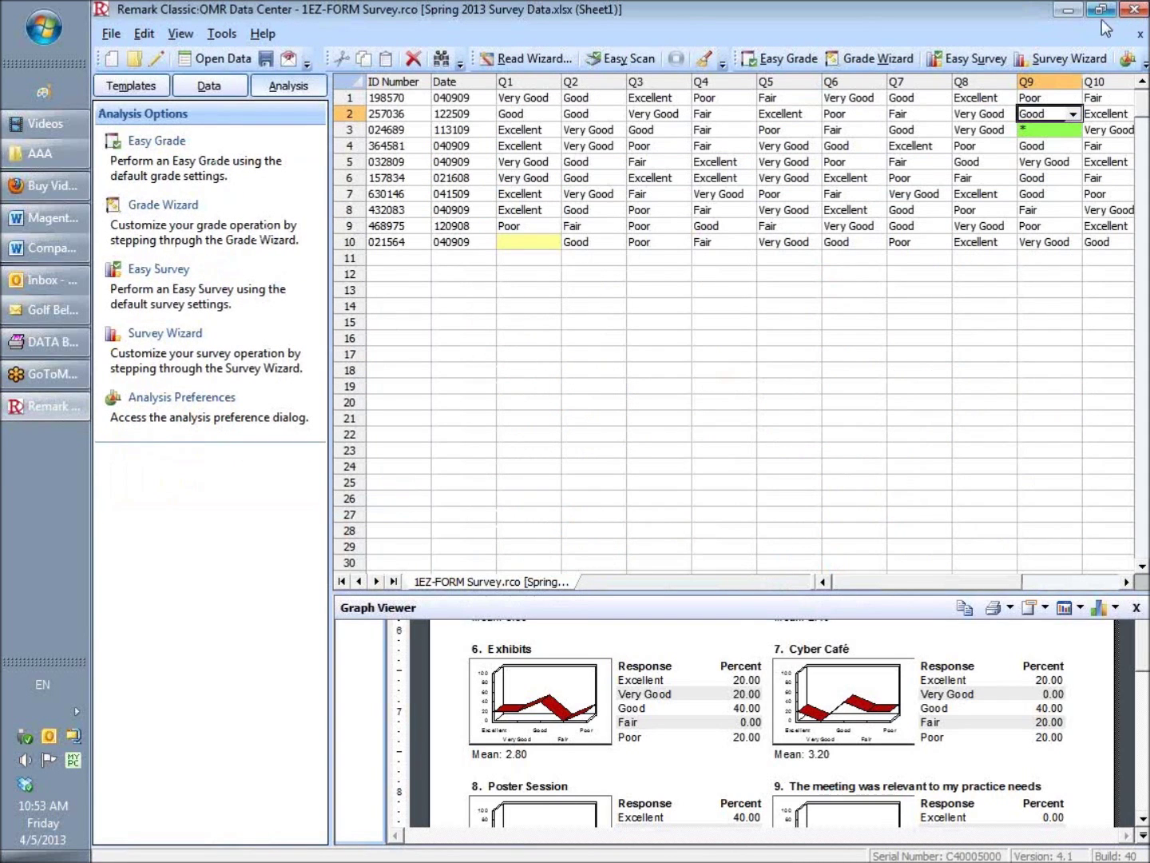